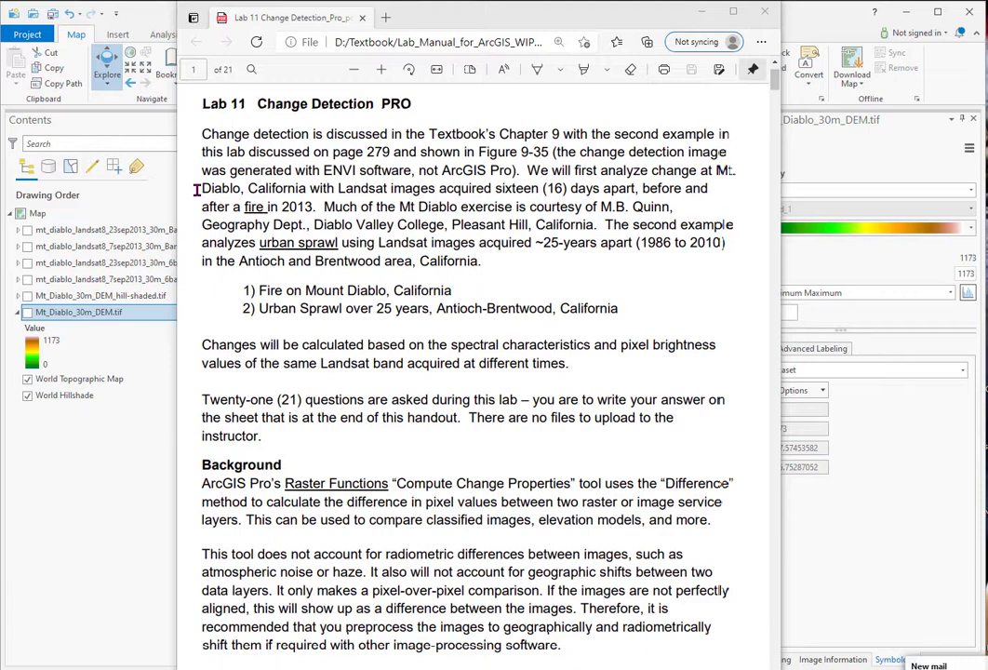
Switch to ArcGIS Pro, display the Mt_Diablo_30m_DEM.tif layer and show its symbology settings
left_click(820, 558)
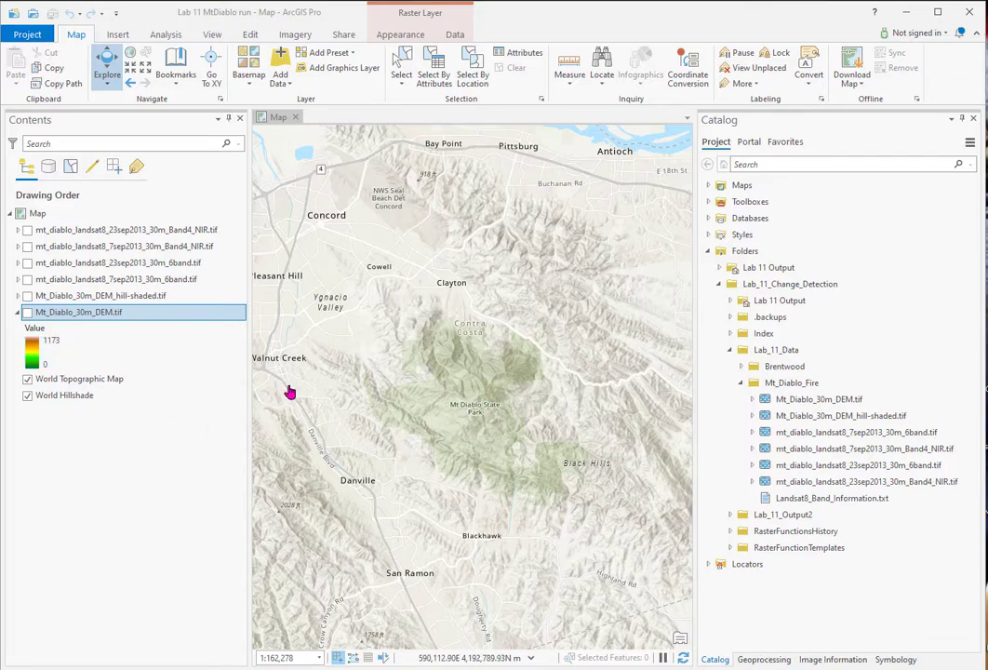
left_click(27, 314)
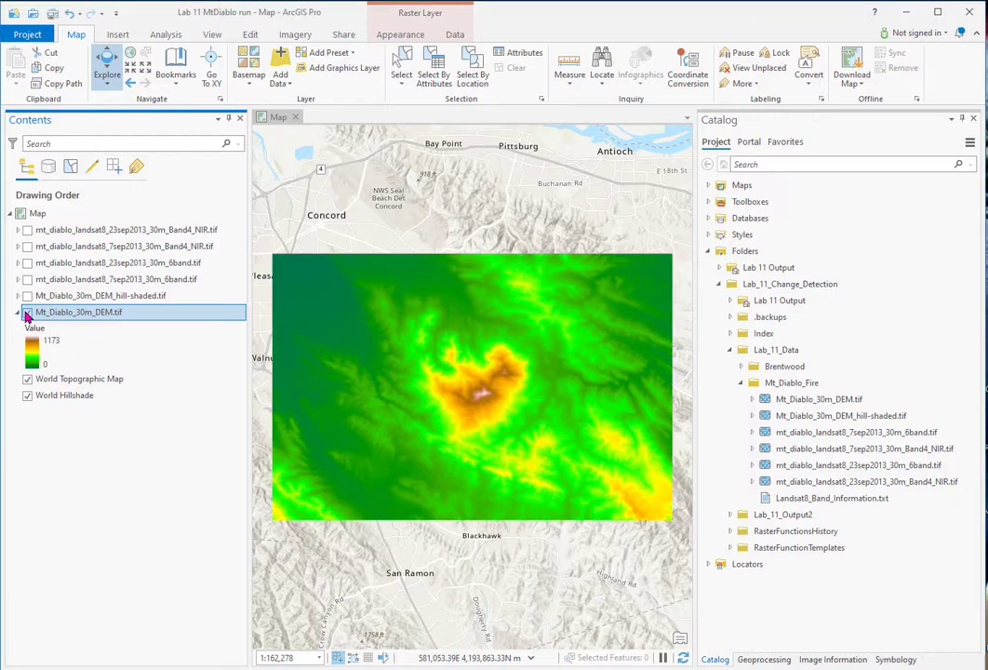
left_click(896, 660)
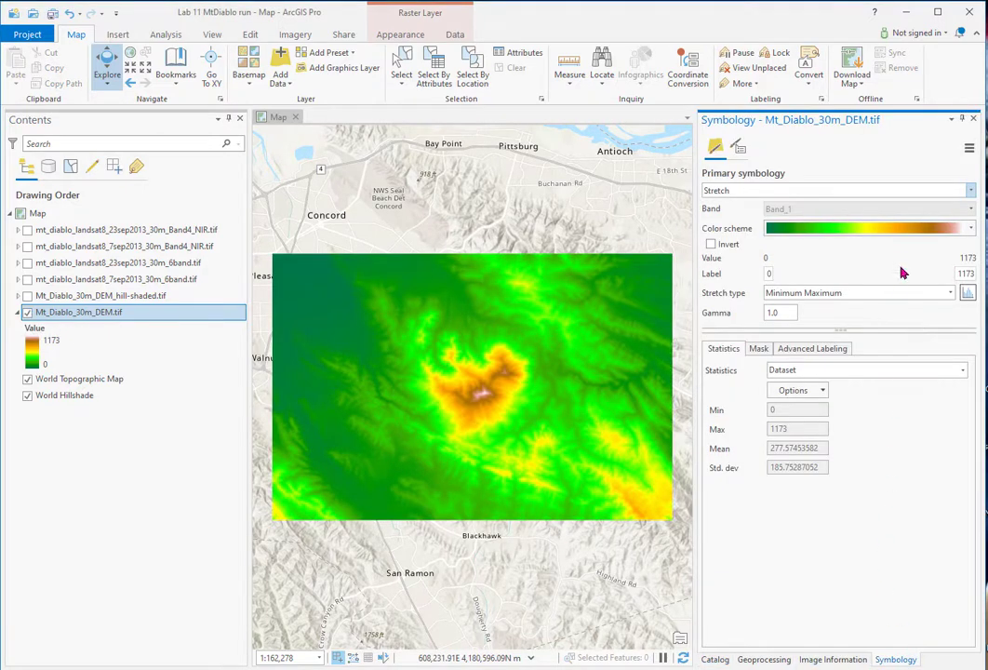
Display the Mt_Diablo_30m_DEM_hill-shaded.tif layer and set its transparency to 45%
left_click(27, 296)
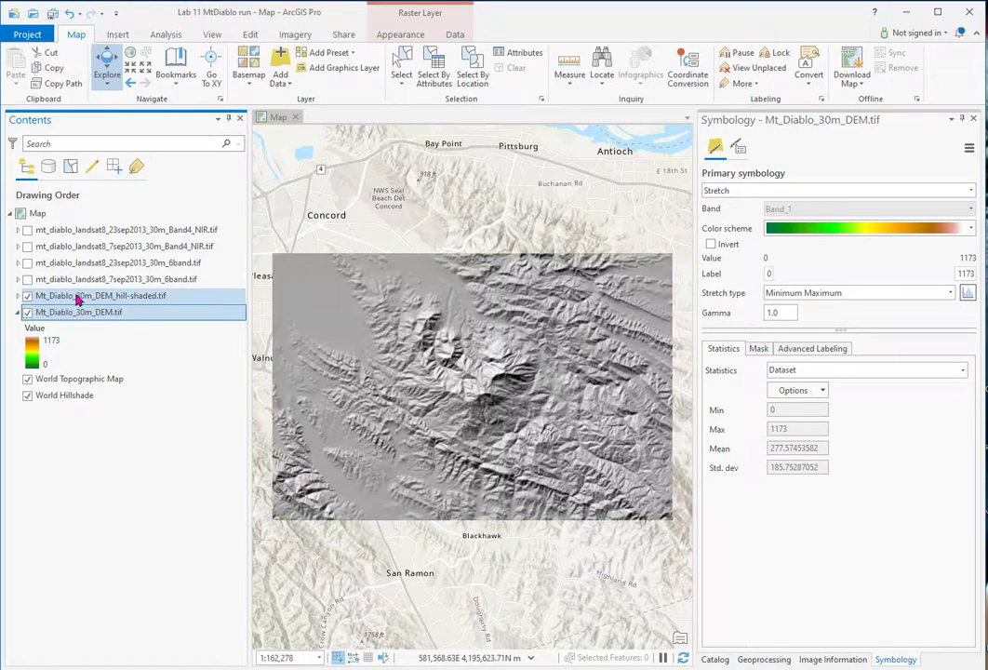
left_click(76, 298)
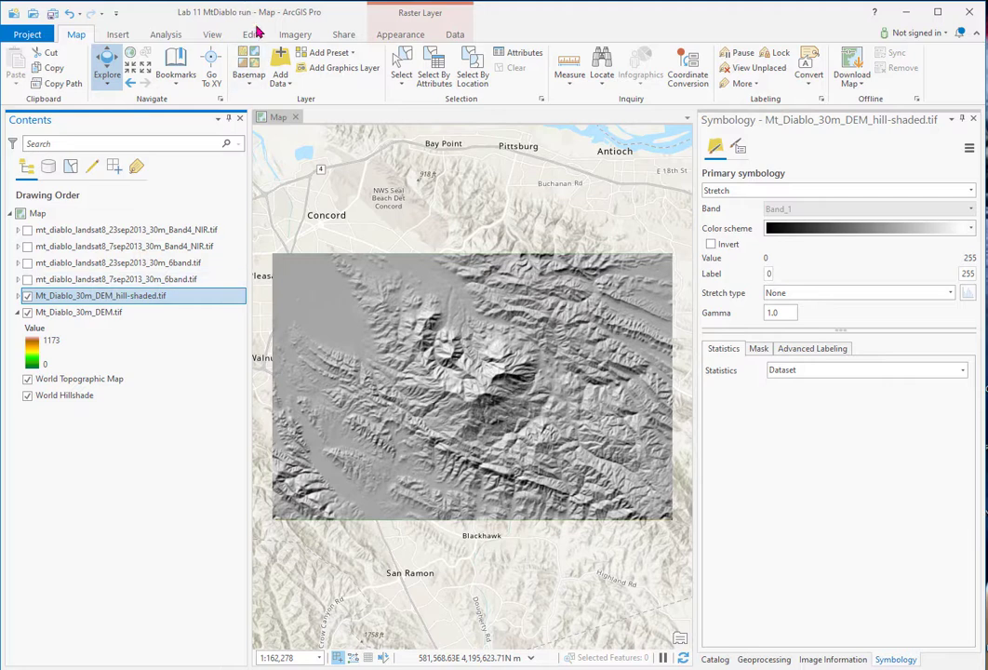
left_click(398, 34)
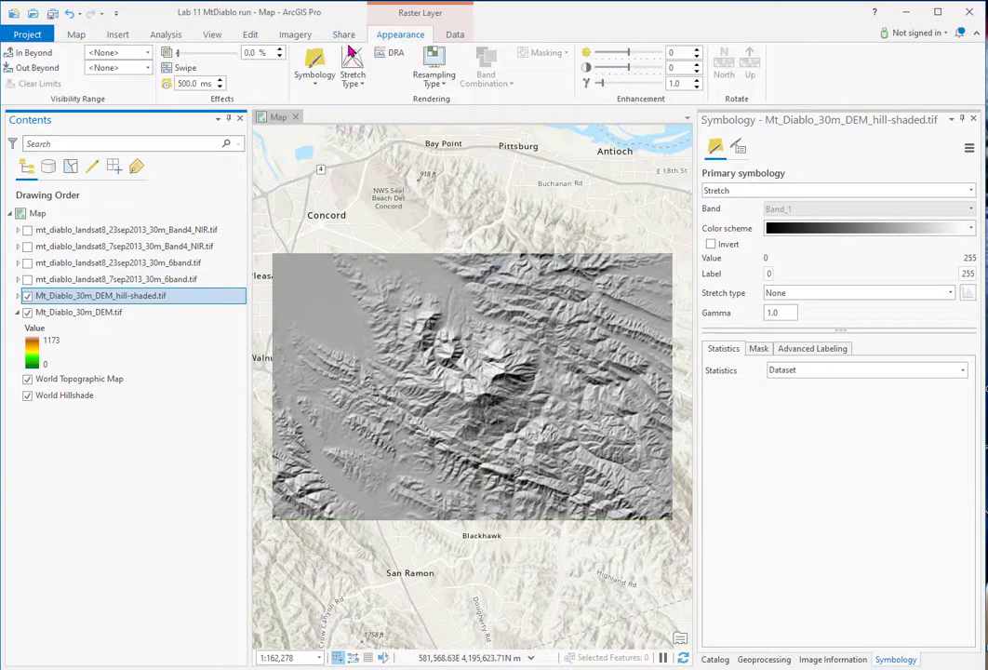
left_click_drag(180, 58, 220, 58)
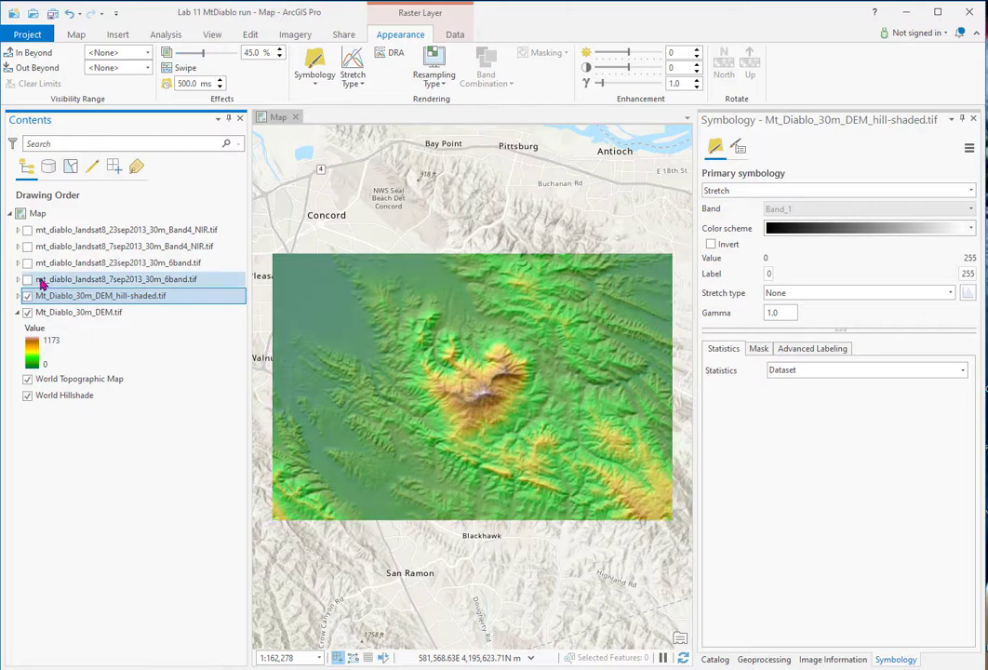
Display the 7sep2013 and 23sep2013 6band Landsat layers, selecting each to show its symbology
left_click(45, 281)
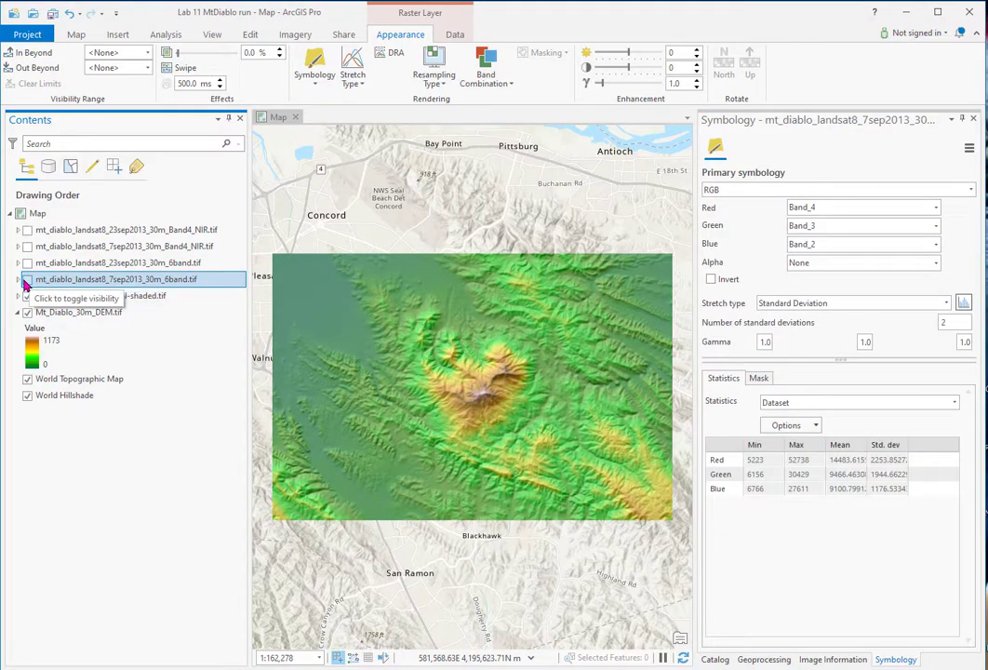
left_click(27, 280)
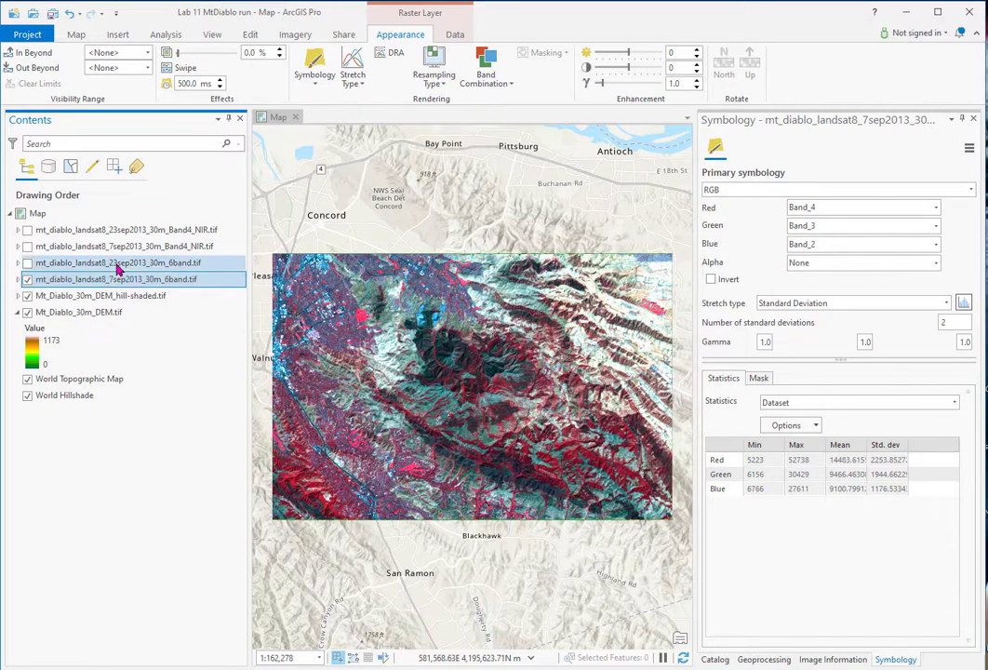
left_click(27, 263)
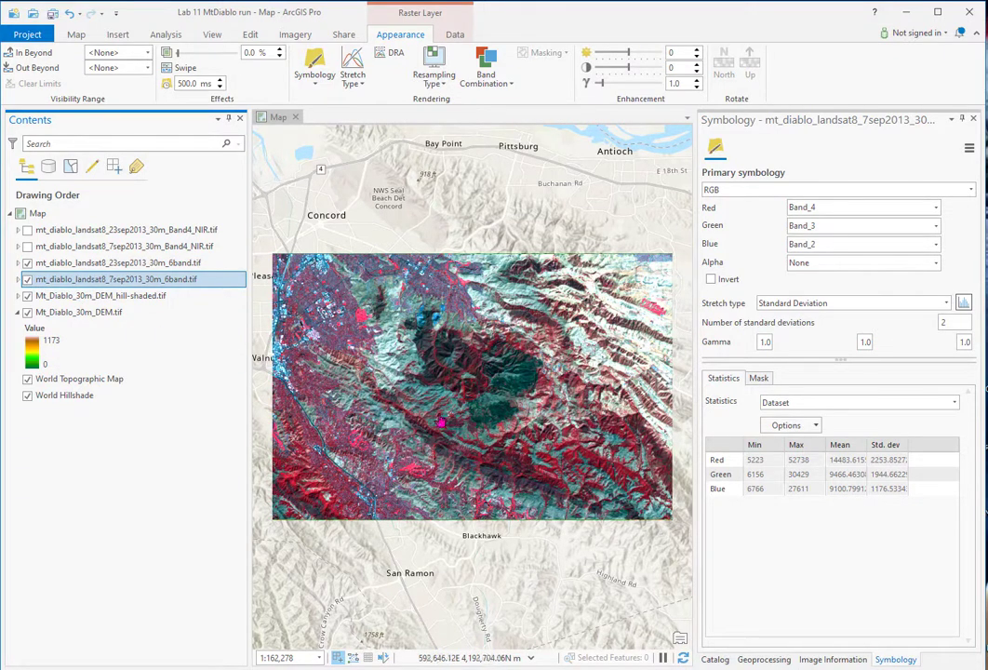
left_click(48, 265)
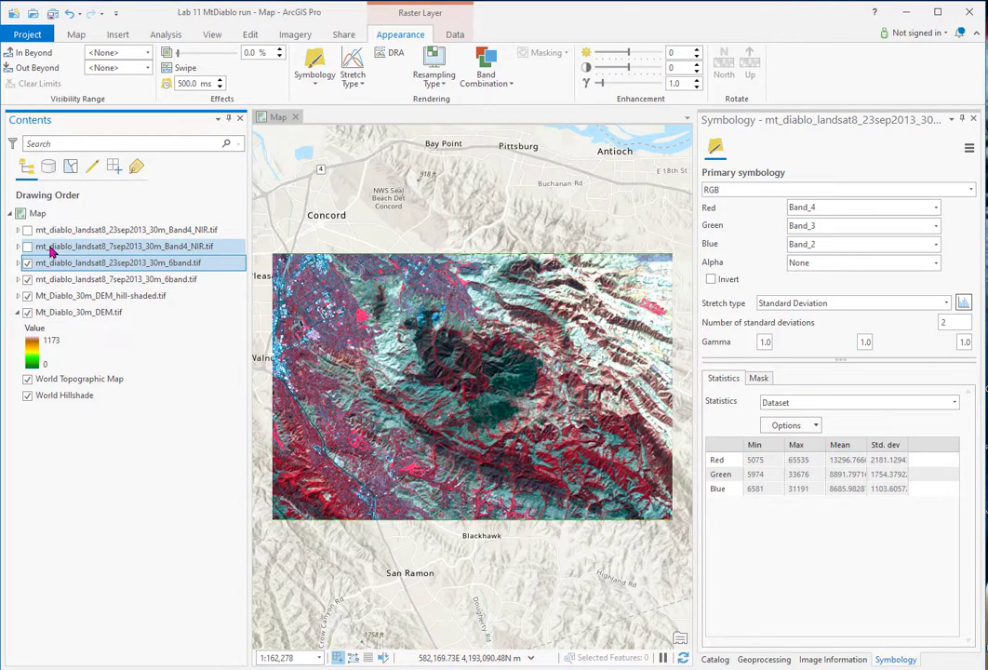
Display the 7sep2013 and 23sep2013 Band4_NIR layers, selecting each to show its symbology
left_click(27, 246)
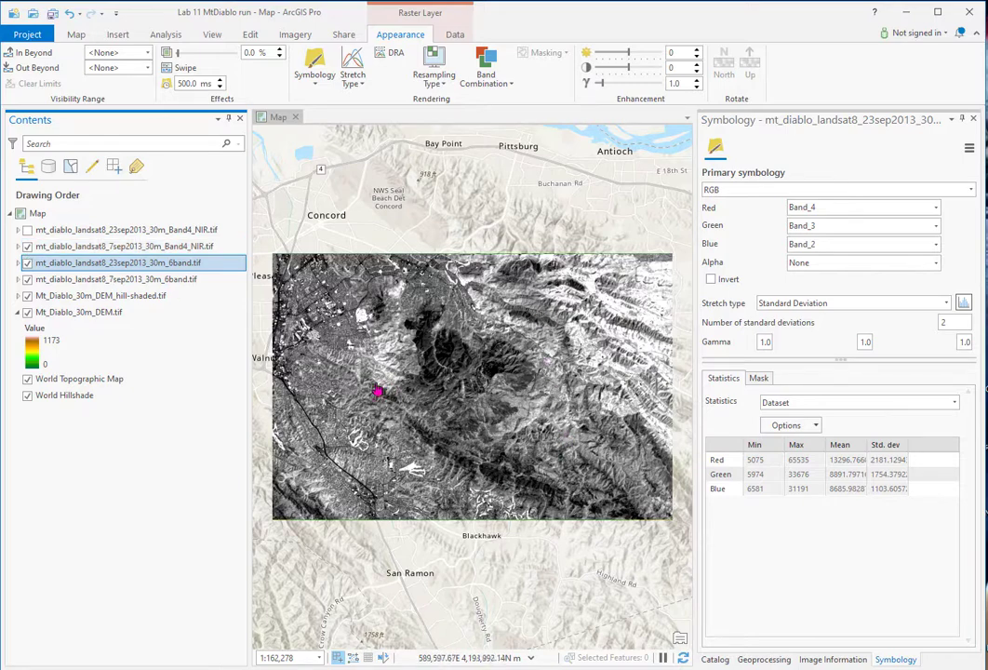
left_click(98, 246)
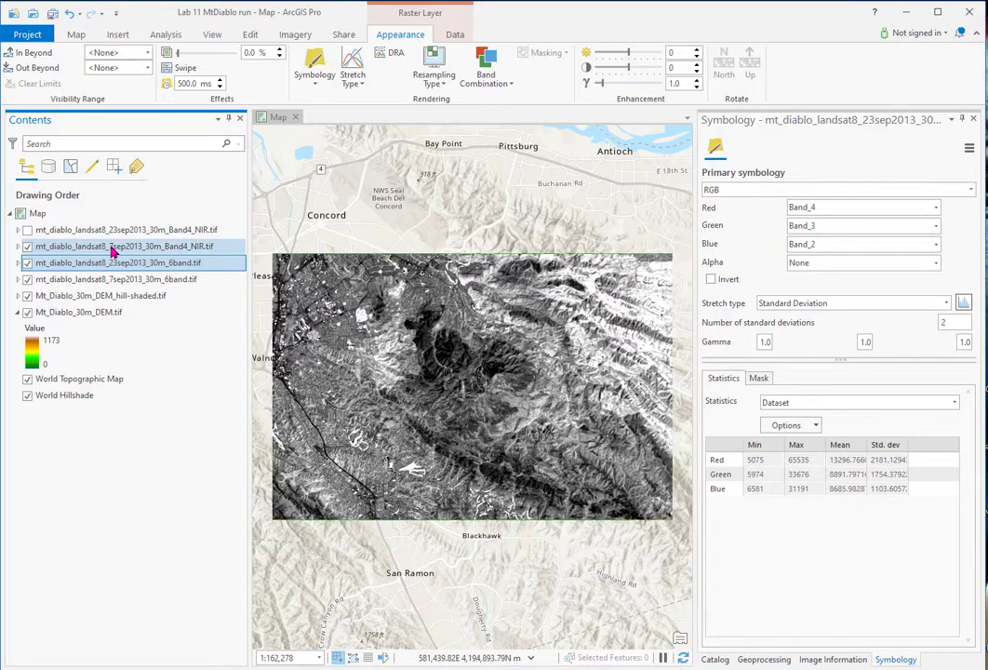
left_click(27, 230)
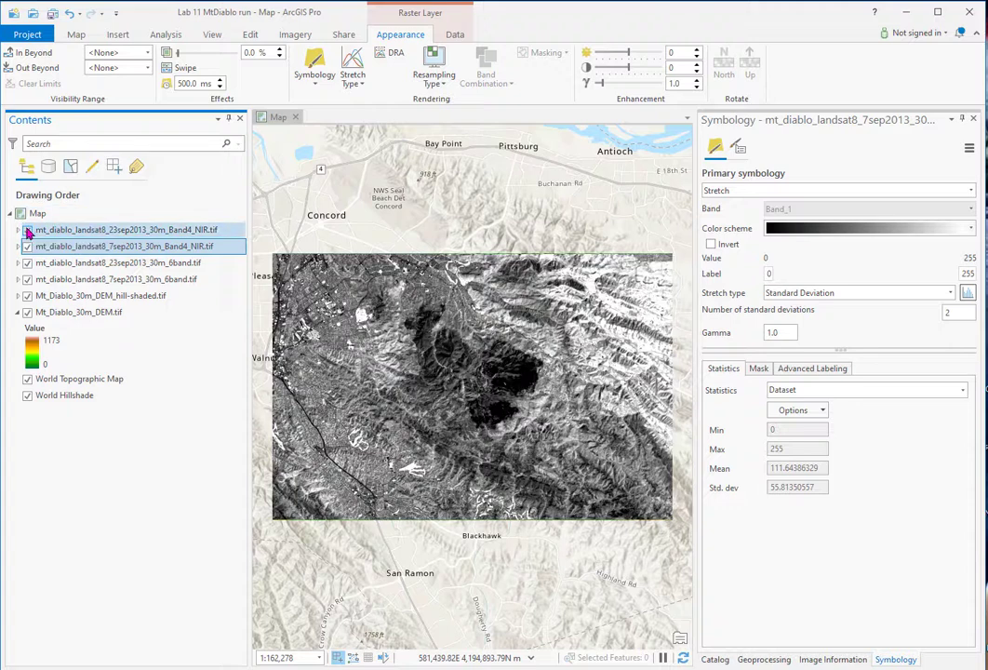
left_click(118, 232)
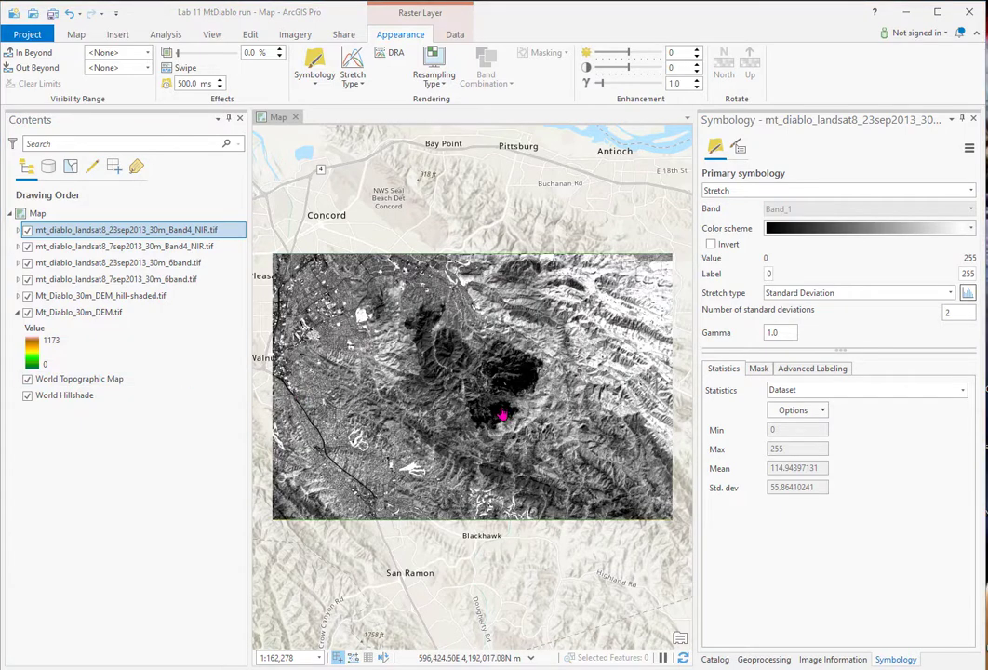
Hide both Band4_NIR layers and swipe the 23sep2013 6band image over the burn area to compare it with the 7sep2013 image
scroll(512, 394, "up", 3)
scroll(512, 394, "up", 2)
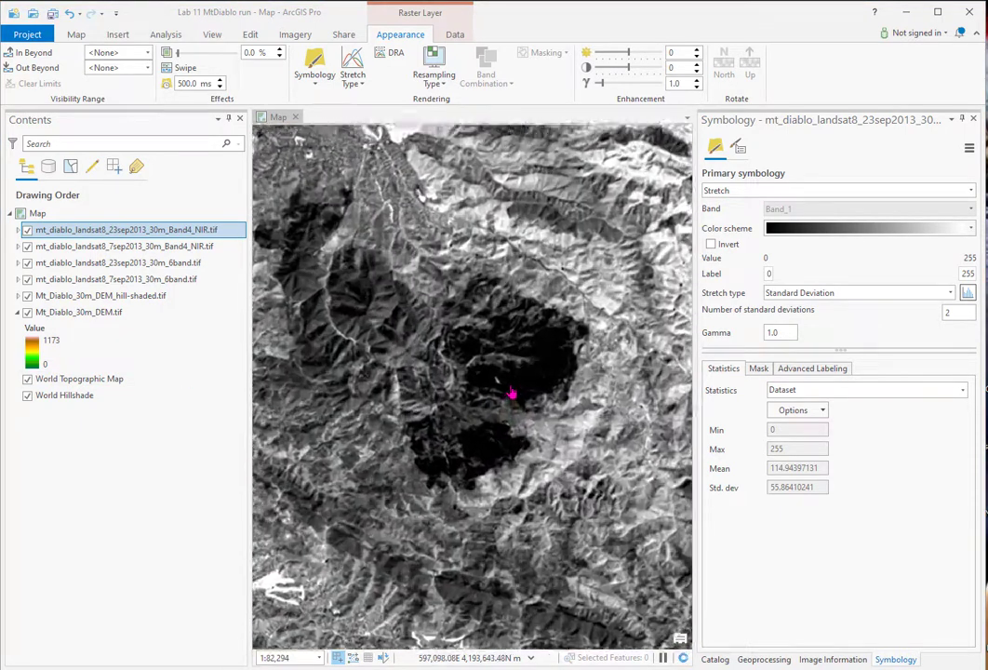
left_click(27, 230)
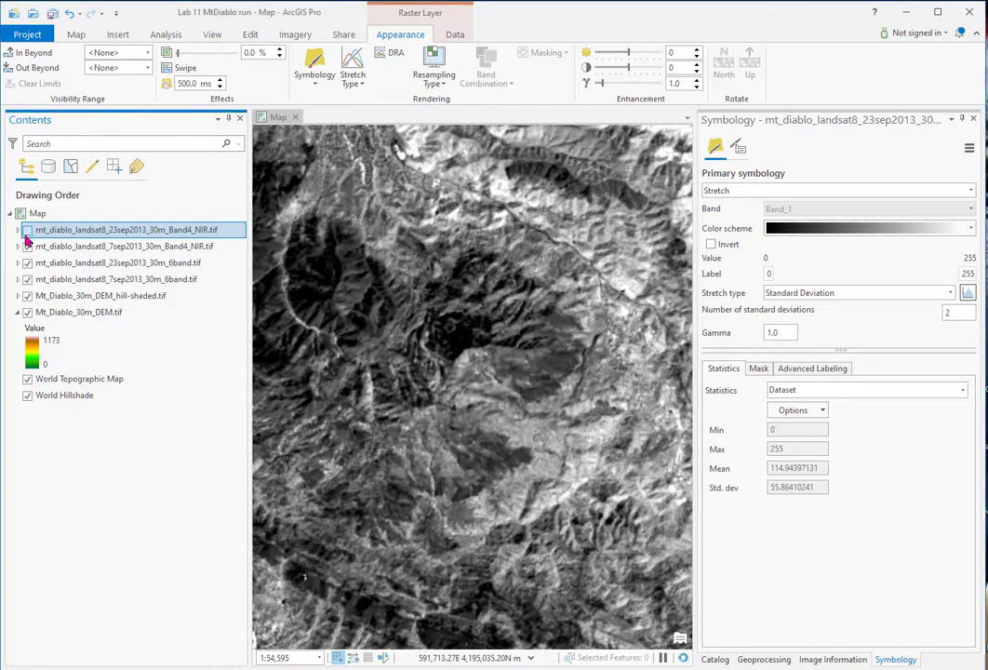
left_click(27, 247)
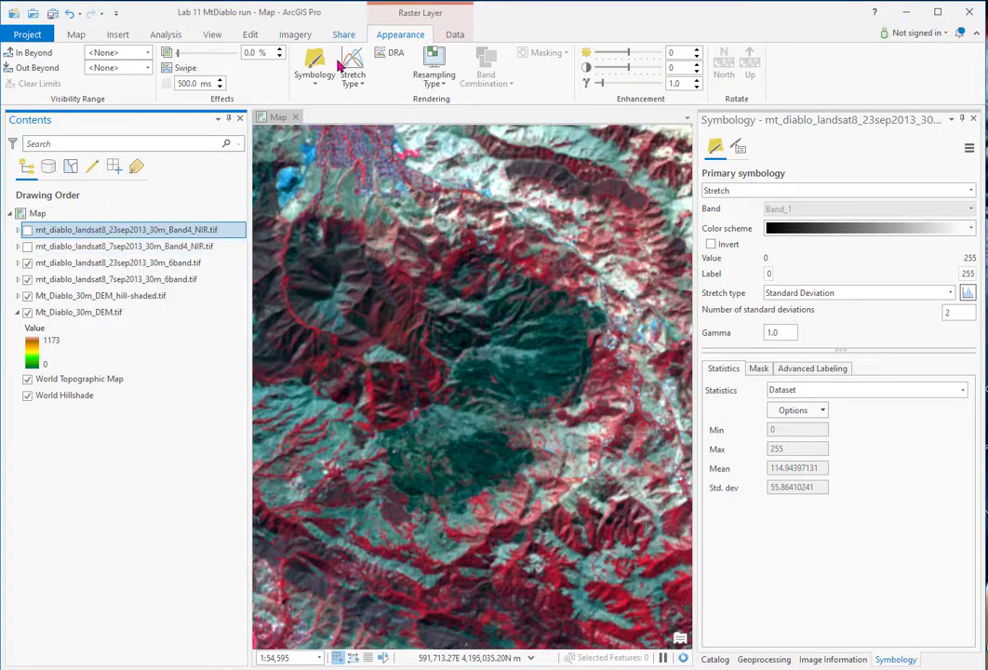
left_click(84, 264)
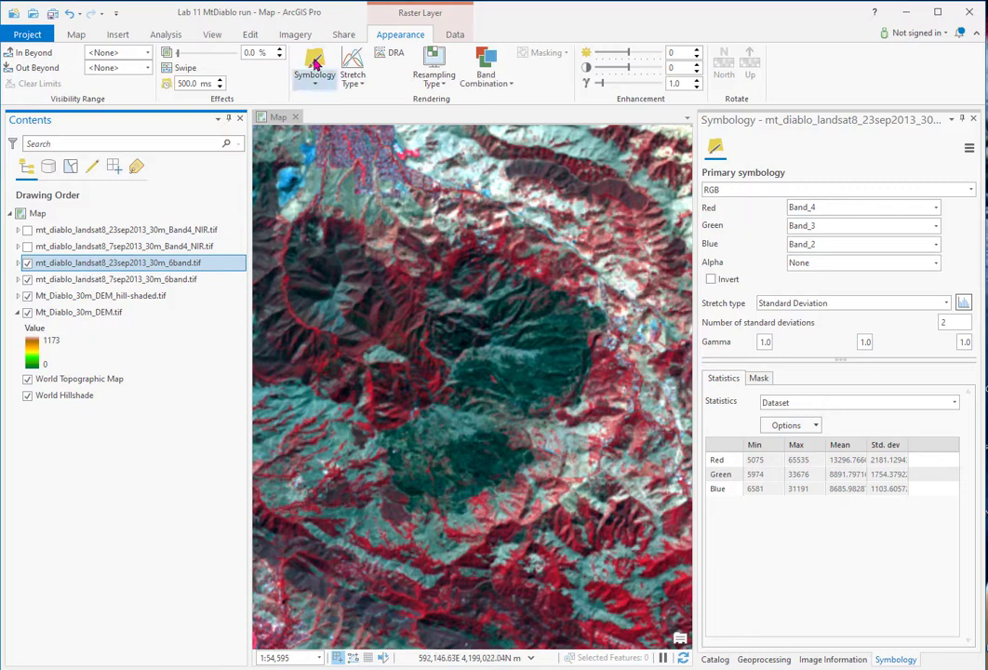
left_click(186, 71)
left_click_drag(453, 147, 486, 126)
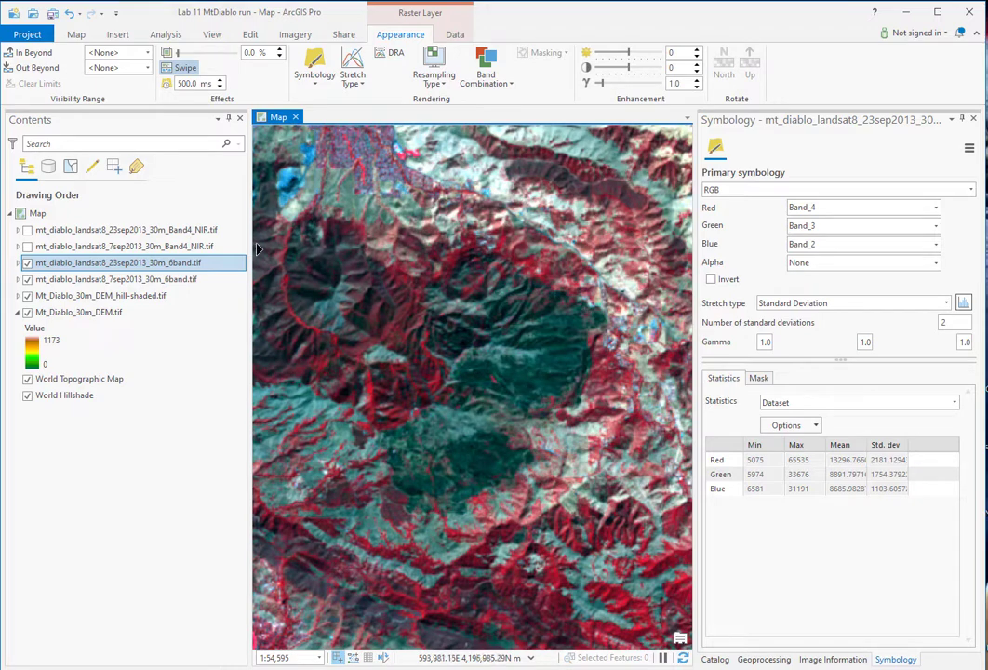
Show both Band4_NIR layers again and swipe the 23sep2013 Band4_NIR image to compare the burn area before and after the fire
left_click(27, 246)
left_click(27, 230)
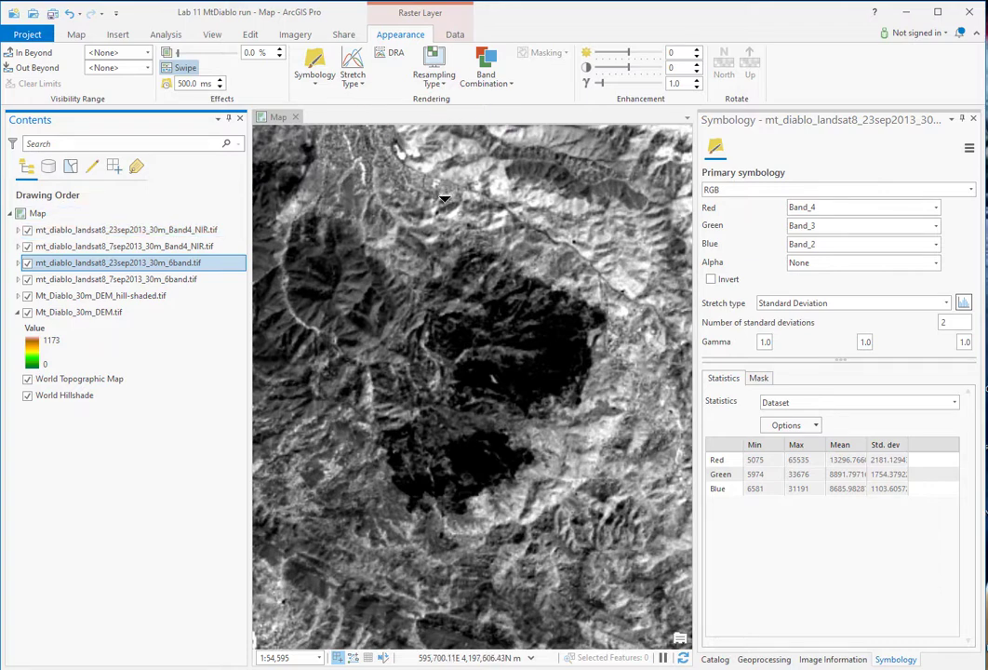
left_click_drag(444, 199, 448, 323)
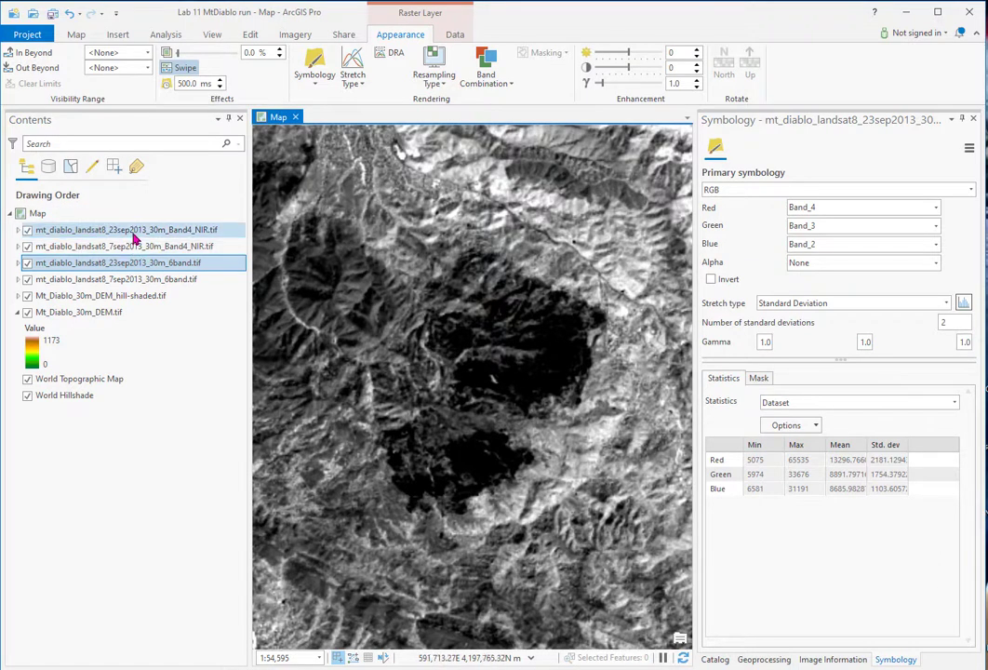
left_click(189, 232)
mouse_move(430, 214)
left_mouse_down()
mouse_move(473, 611)
mouse_move(446, 447)
mouse_move(424, 140)
mouse_move(429, 561)
mouse_move(466, 479)
mouse_move(456, 484)
mouse_move(439, 177)
mouse_move(464, 596)
mouse_move(462, 131)
mouse_move(465, 456)
mouse_move(478, 254)
mouse_move(466, 271)
mouse_move(463, 446)
mouse_move(462, 220)
mouse_move(463, 456)
mouse_move(475, 190)
mouse_move(459, 187)
left_mouse_up()
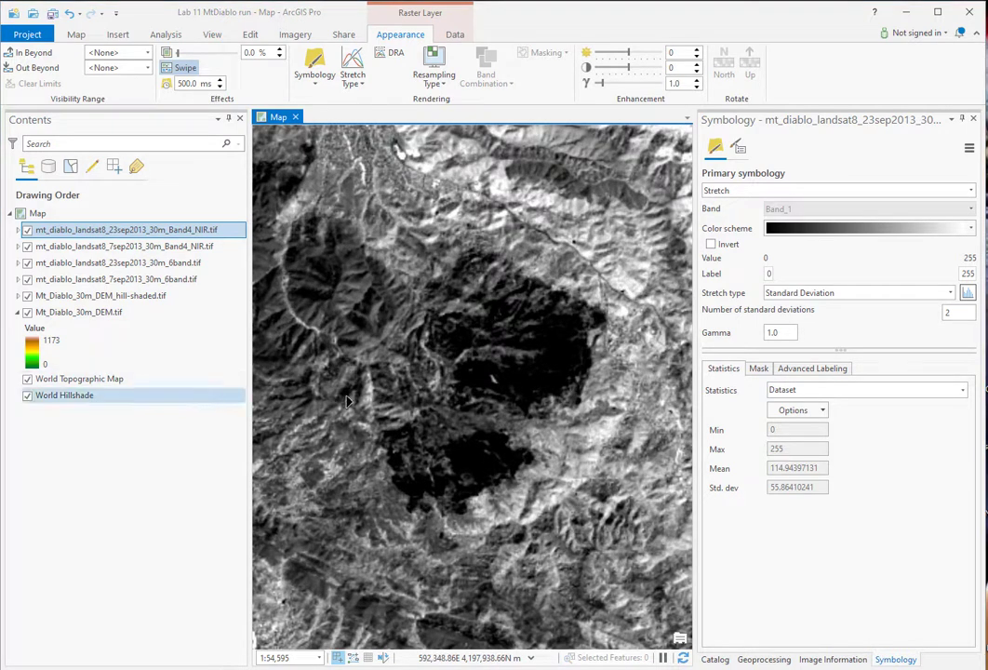
Set the resampling type of the 23sep2013 and 7sep2013 Band4_NIR layers to Nearest Neighbor
scroll(446, 370, "up", 5)
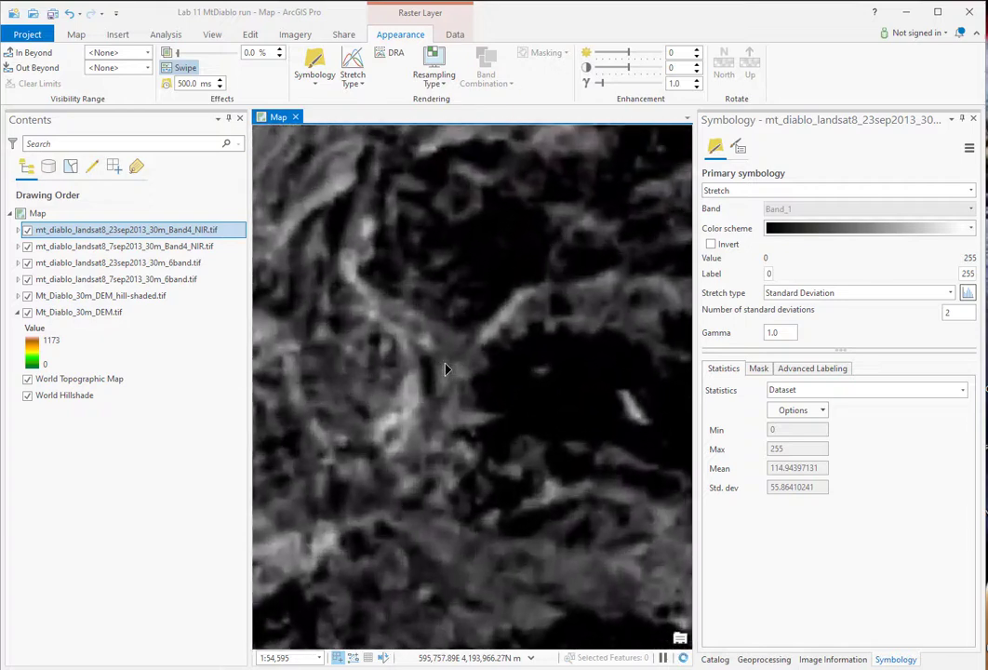
left_click(434, 70)
left_click(446, 100)
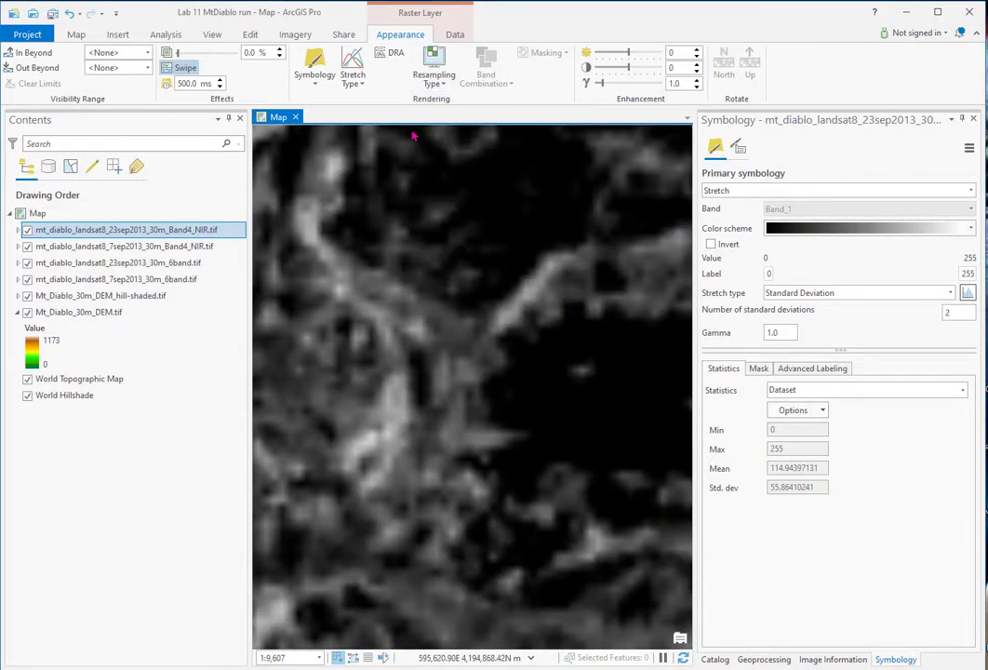
left_click(121, 246)
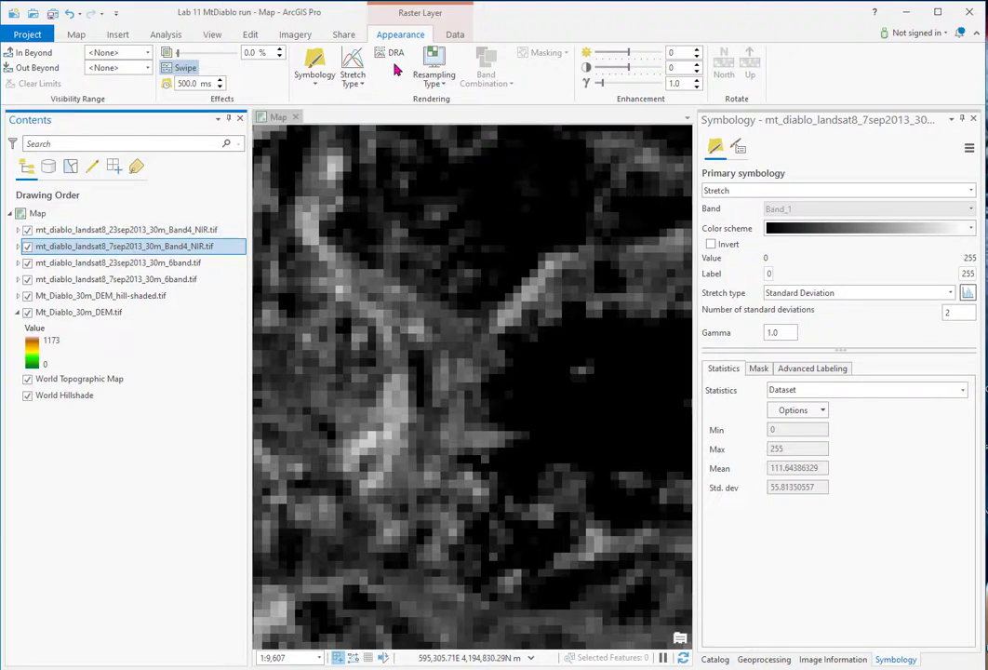
left_click(445, 85)
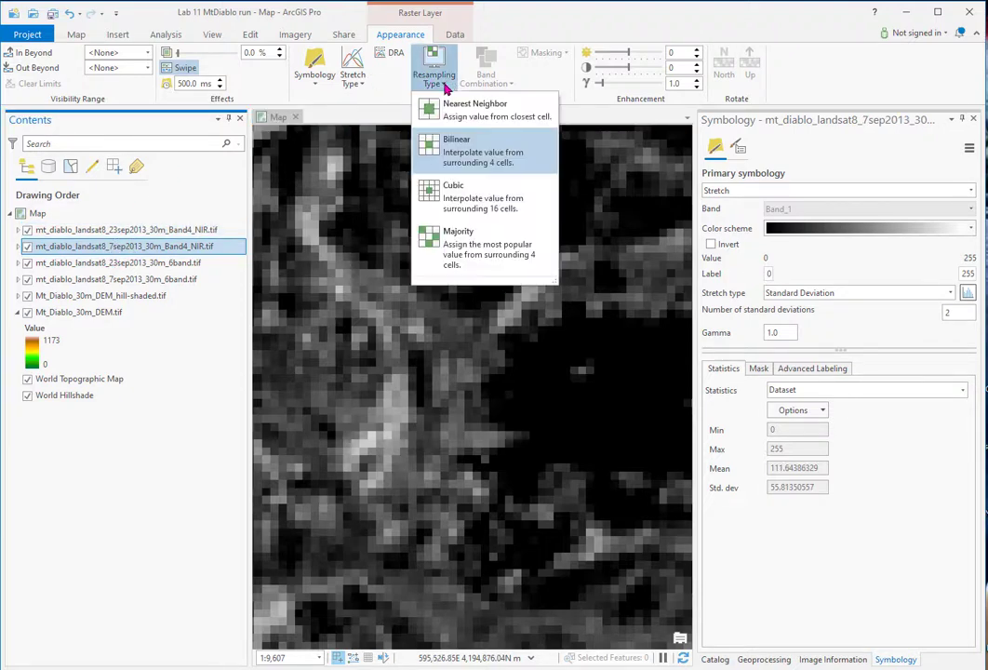
left_click(432, 109)
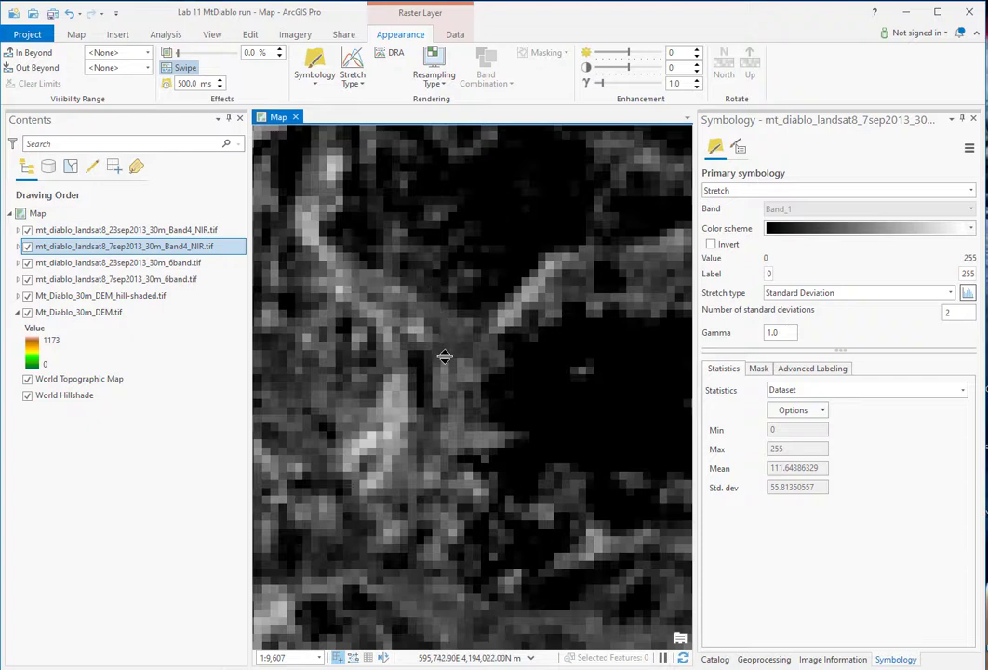
Swipe the 23sep2013 Band4_NIR layer over the burn scar to compare its individual pixels with the 7sep2013 layer
left_click(130, 229)
left_click_drag(480, 134, 413, 520)
scroll(419, 437, "down", 3)
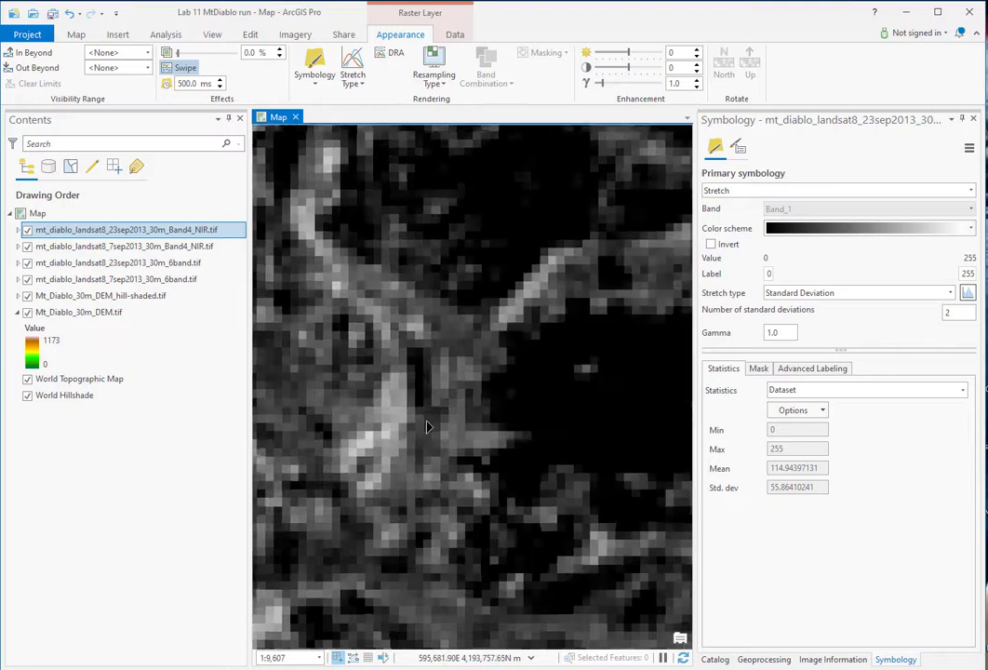
scroll(426, 424, "down", 1)
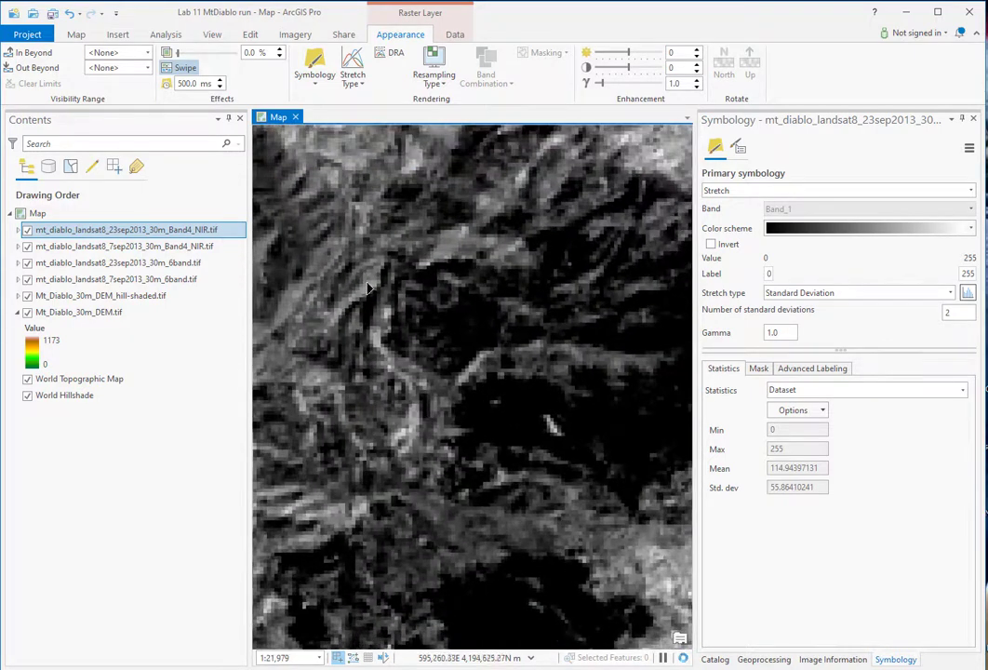
left_click_drag(280, 355, 317, 333)
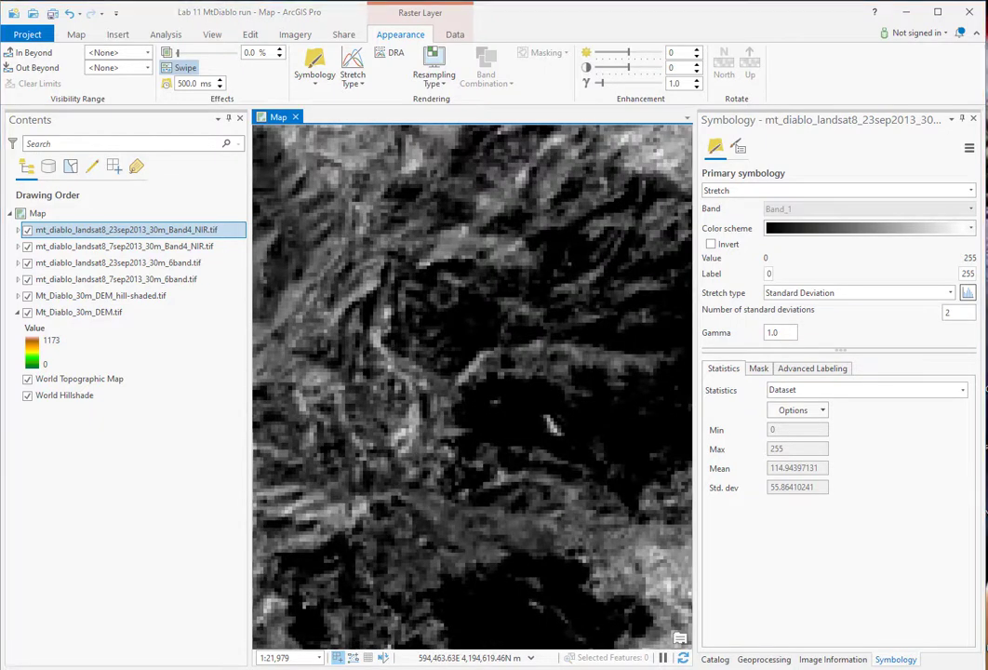
Inspect the 7sep2013 Band4_NIR pixel values in the burn area with Image Information, hiding the 23sep2013 Band4_NIR layer and restoring it
scroll(552, 426, "down", 2)
left_click(27, 230)
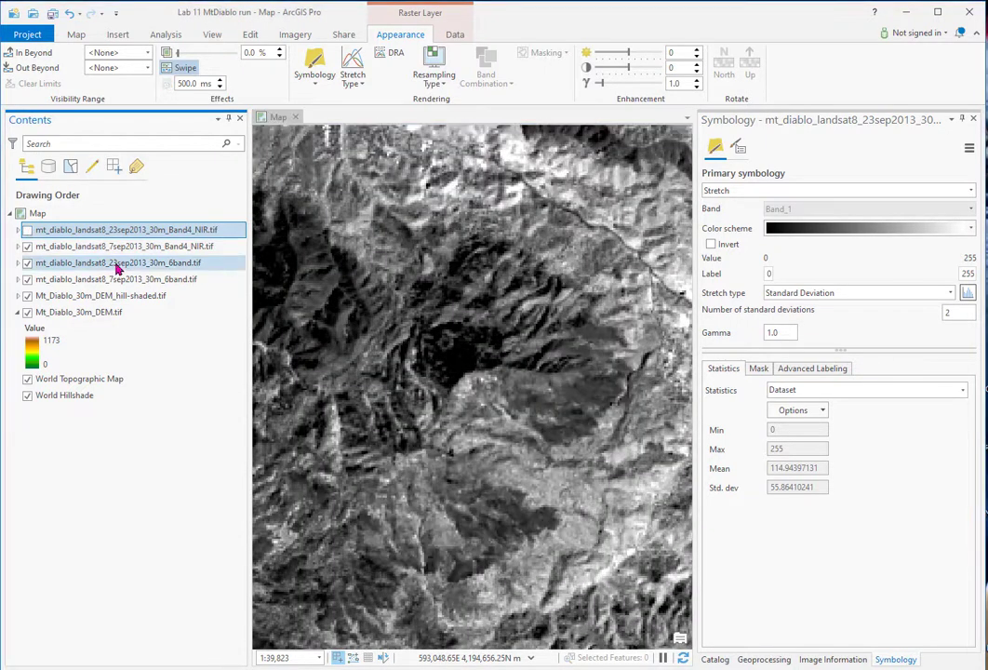
left_click(826, 661)
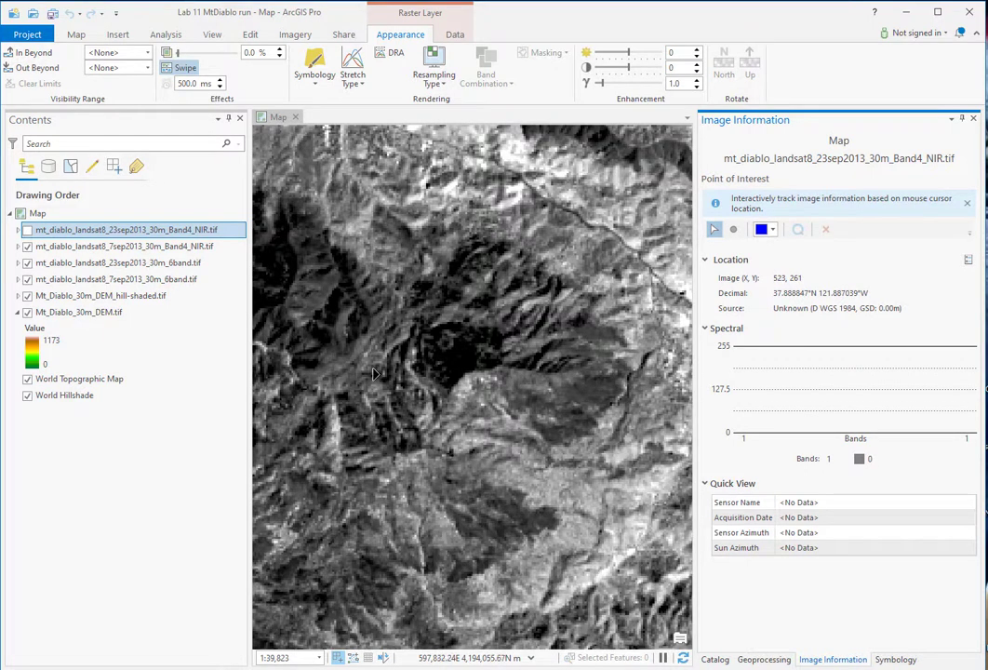
left_click(114, 247)
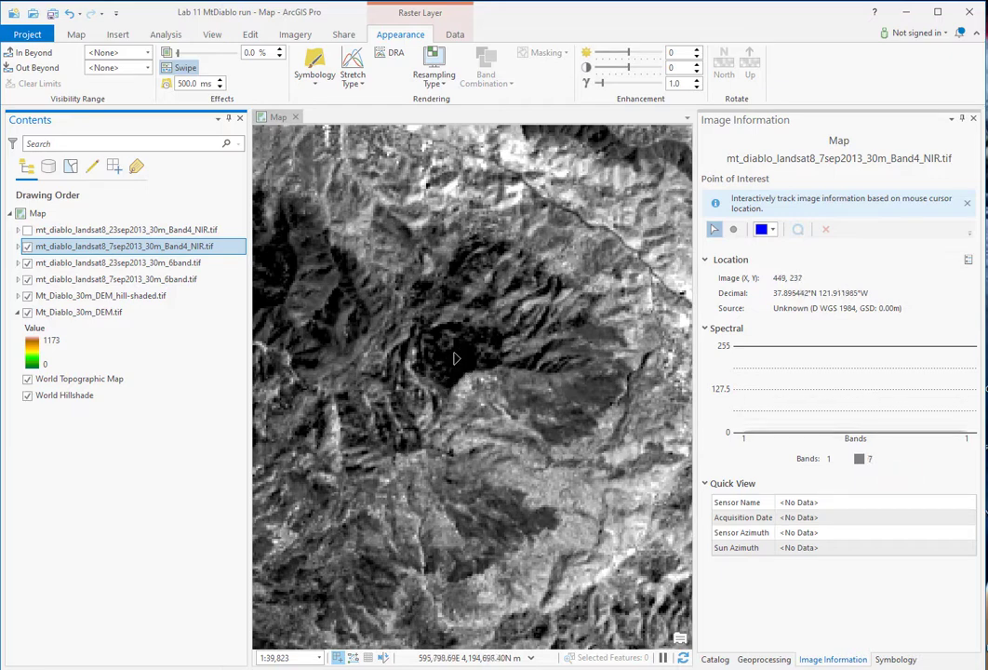
left_click(27, 230)
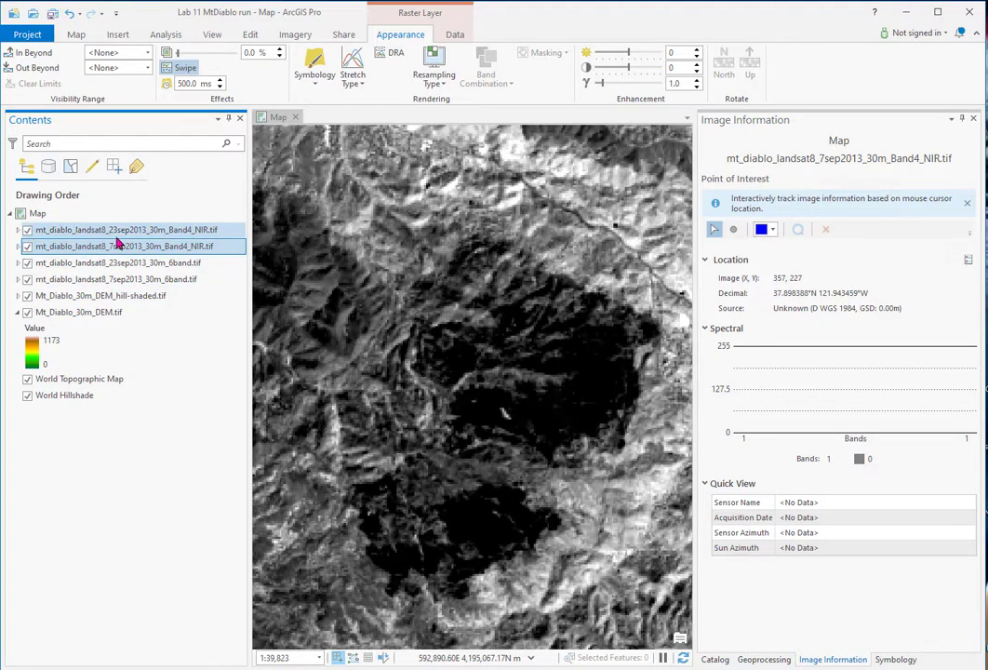
Inspect the 23sep2013 Band4_NIR pixel values in the burn area with Image Information, toggling that layer's visibility off and on
left_click(119, 233)
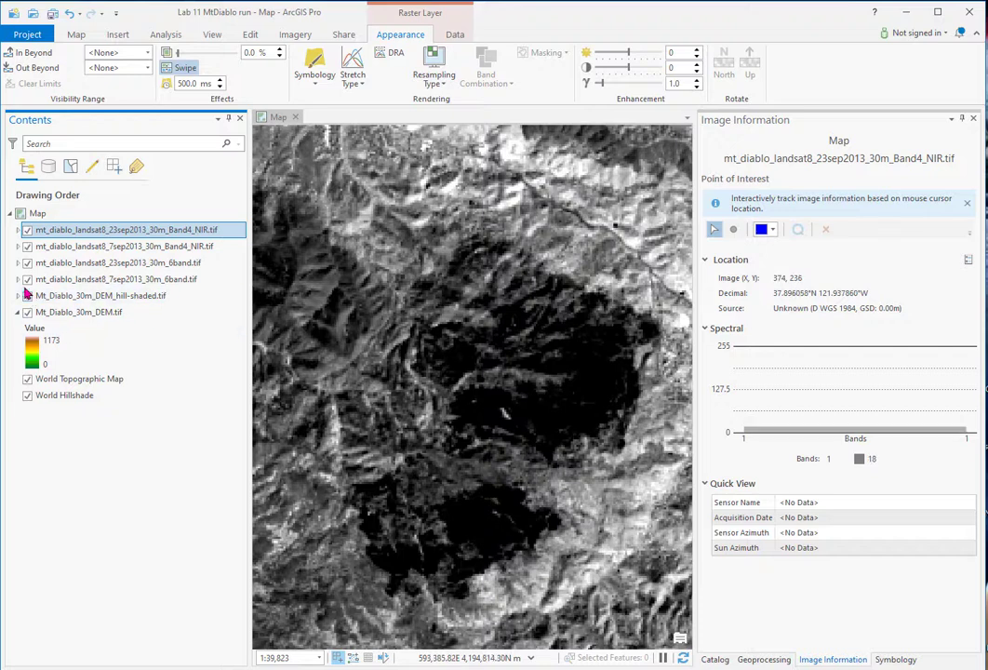
left_click(28, 232)
left_click(27, 233)
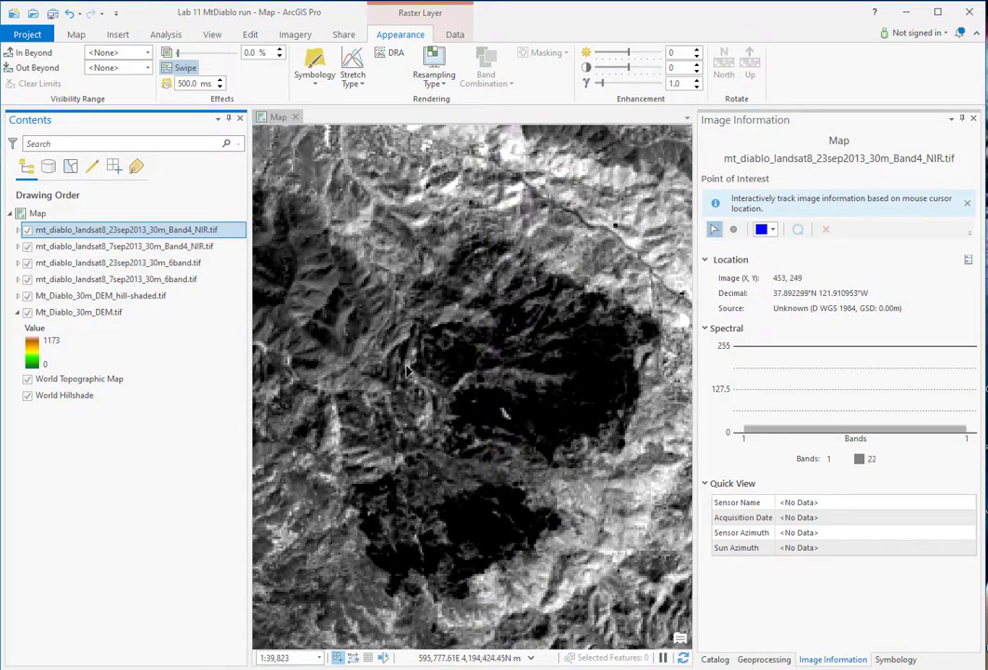
Hide both Band4_NIR layers and both 6band layers to examine the hill-shaded DEM of the mountain
left_click(27, 231)
left_click(27, 247)
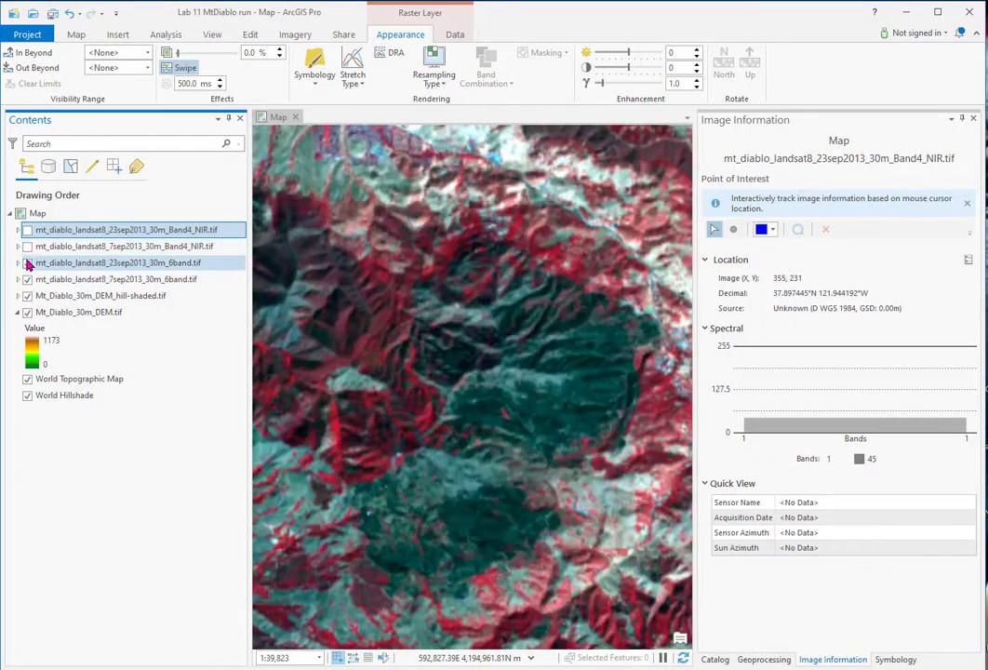
left_click(28, 264)
left_click(27, 280)
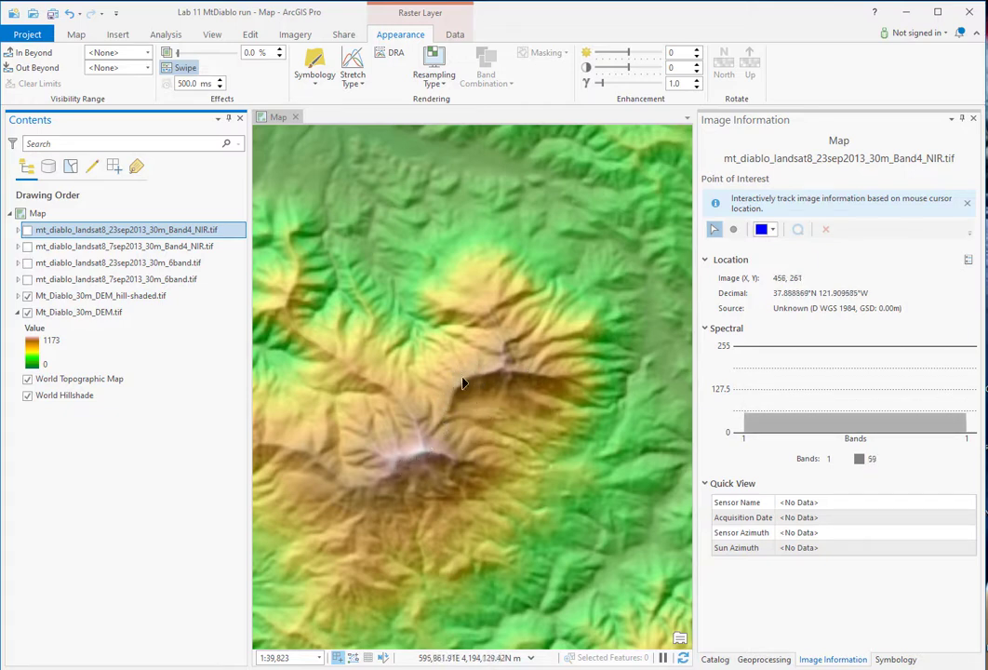
Show the two 6band layers and the two Band4_NIR layers again one by one, 7sep2013 before 23sep2013, comparing each image
left_click(27, 280)
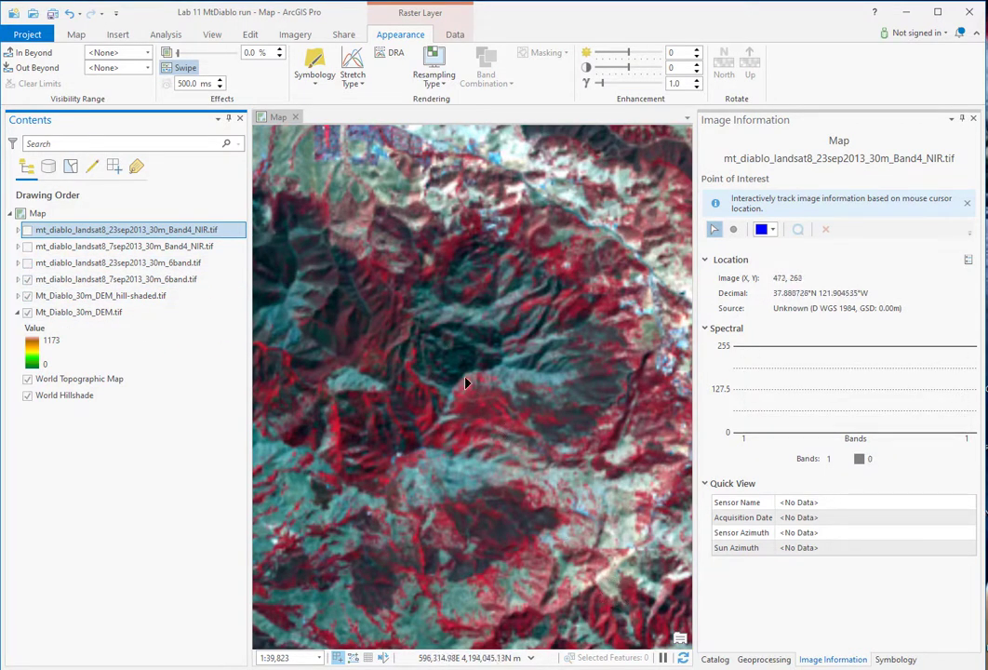
left_click(27, 262)
left_click(27, 246)
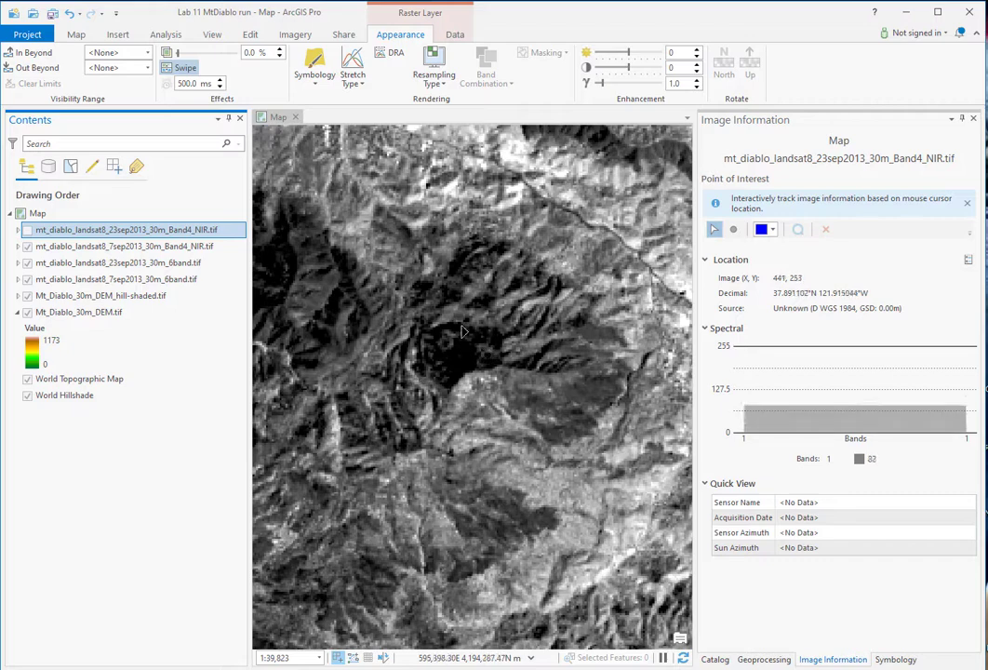
left_click(28, 231)
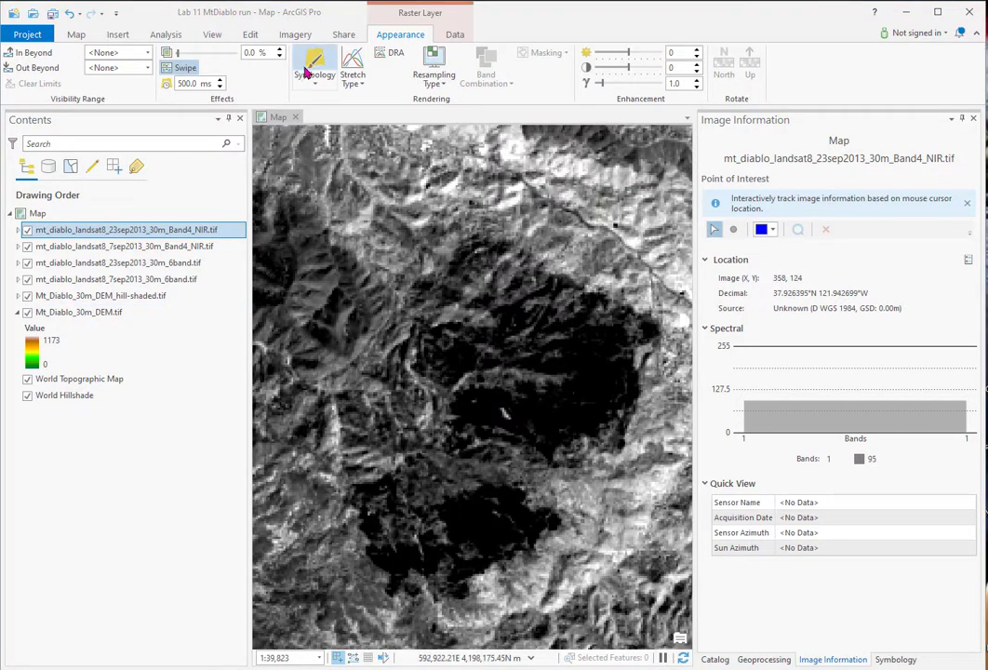
Set up the Compute Change raster function with 7sep2013 Band4_NIR as Raster and 23sep2013 Band4_NIR as Raster2
left_click(295, 38)
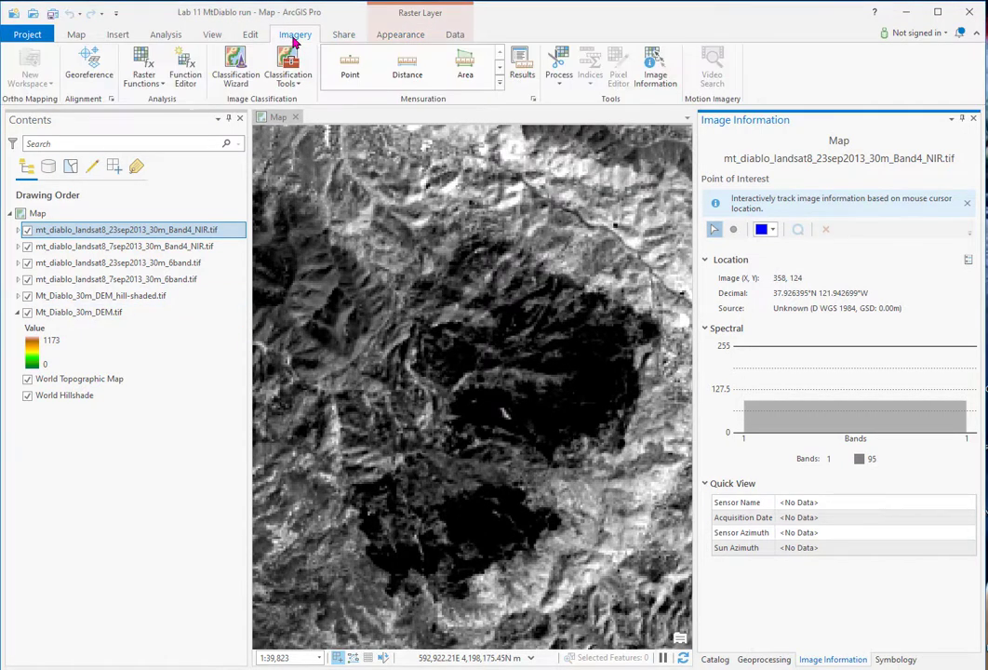
left_click(148, 89)
left_click(160, 106)
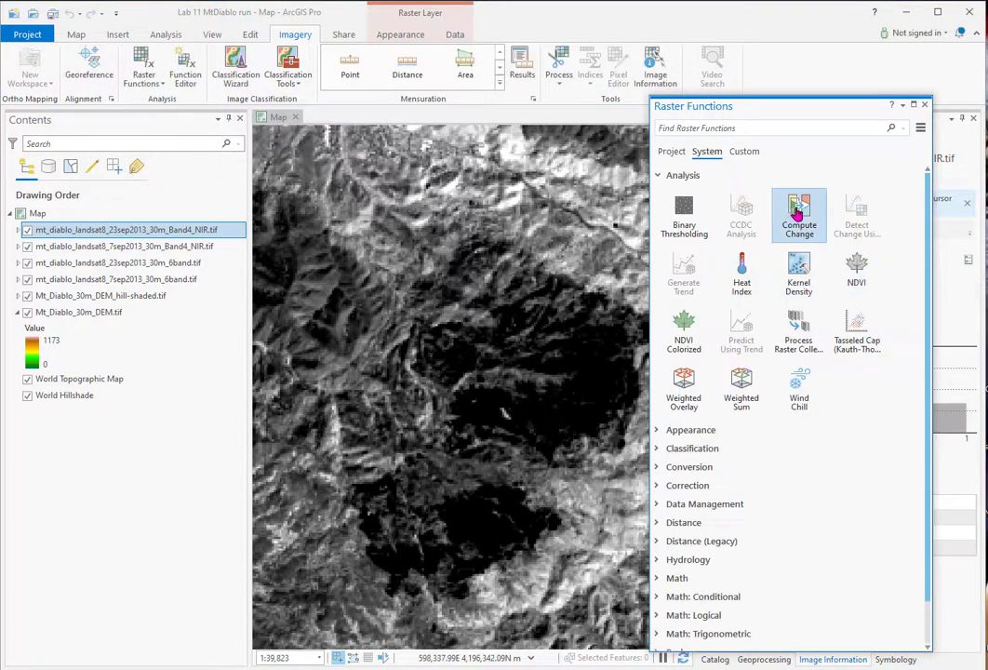
left_click(797, 214)
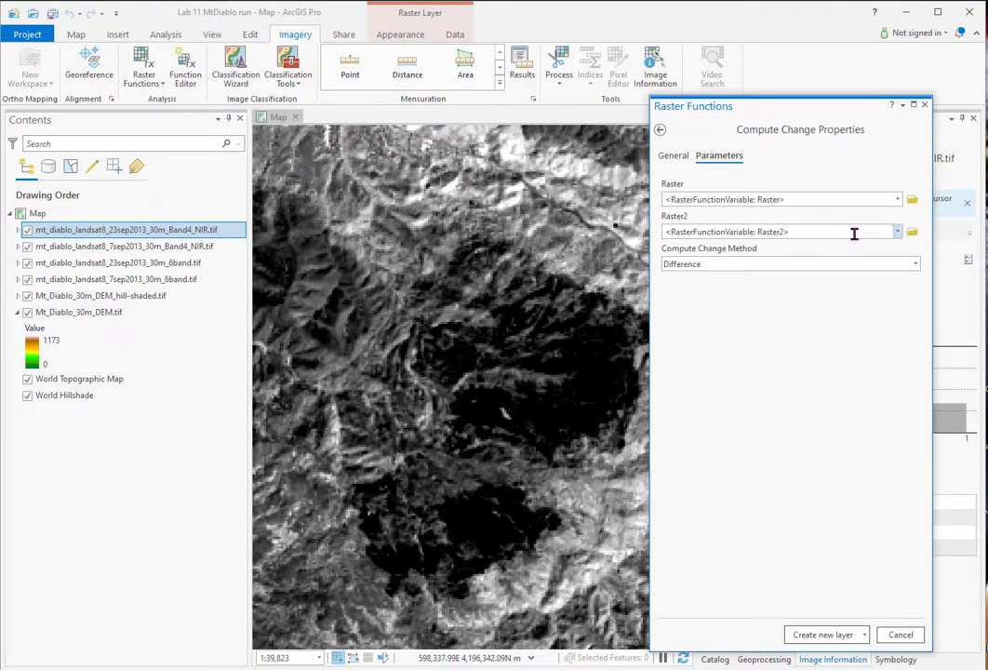
left_click(898, 200)
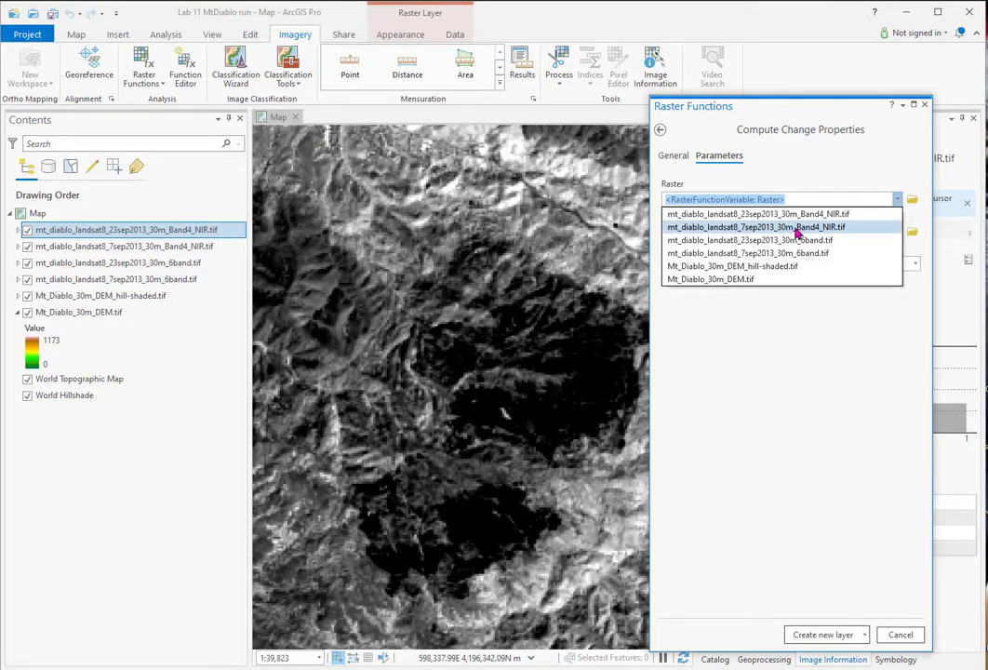
left_click(798, 230)
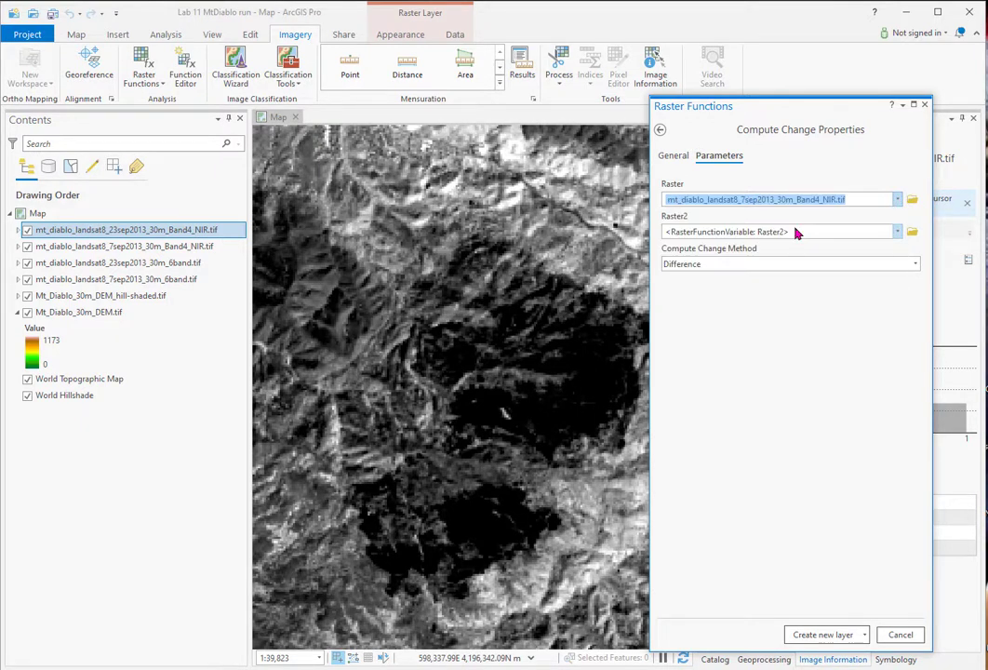
left_click(898, 232)
left_click(735, 244)
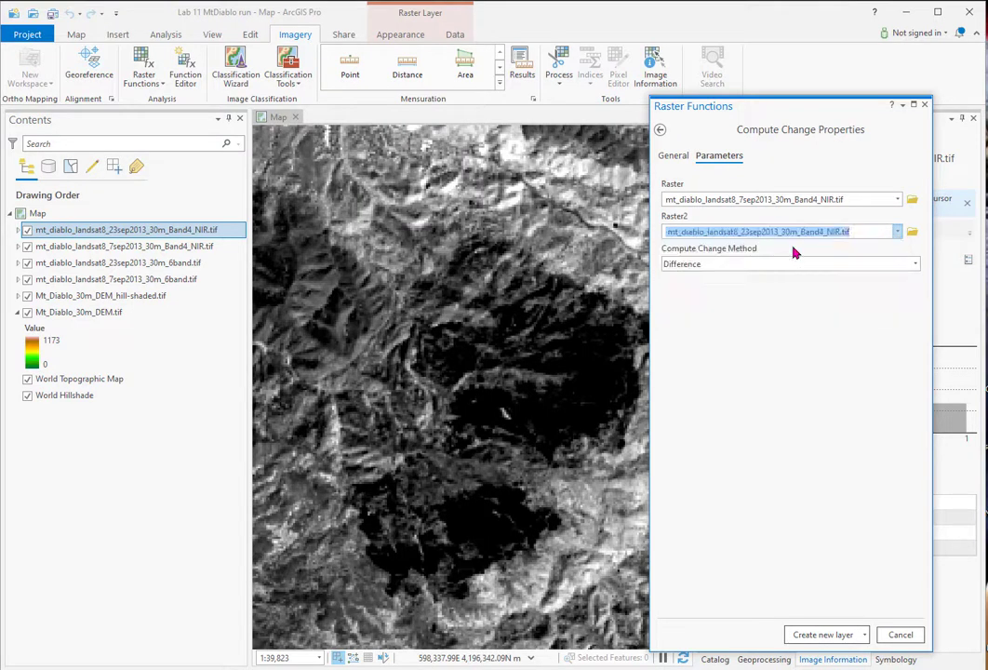
Create a new Compute Change layer using the Difference method, and close the raster functions
left_click(915, 265)
left_click(916, 265)
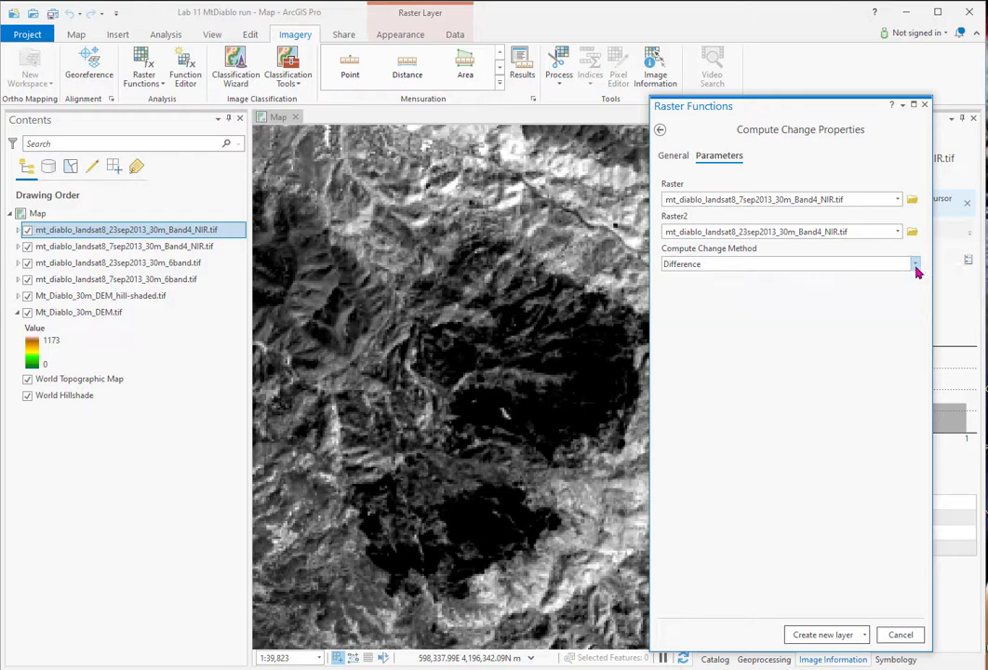
left_click(820, 635)
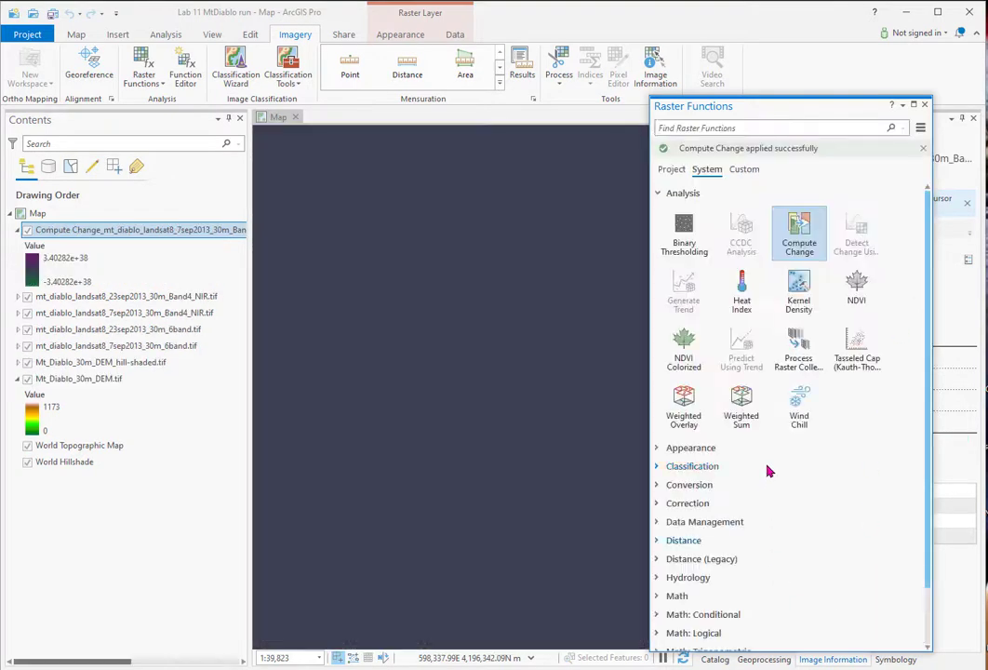
left_click(925, 105)
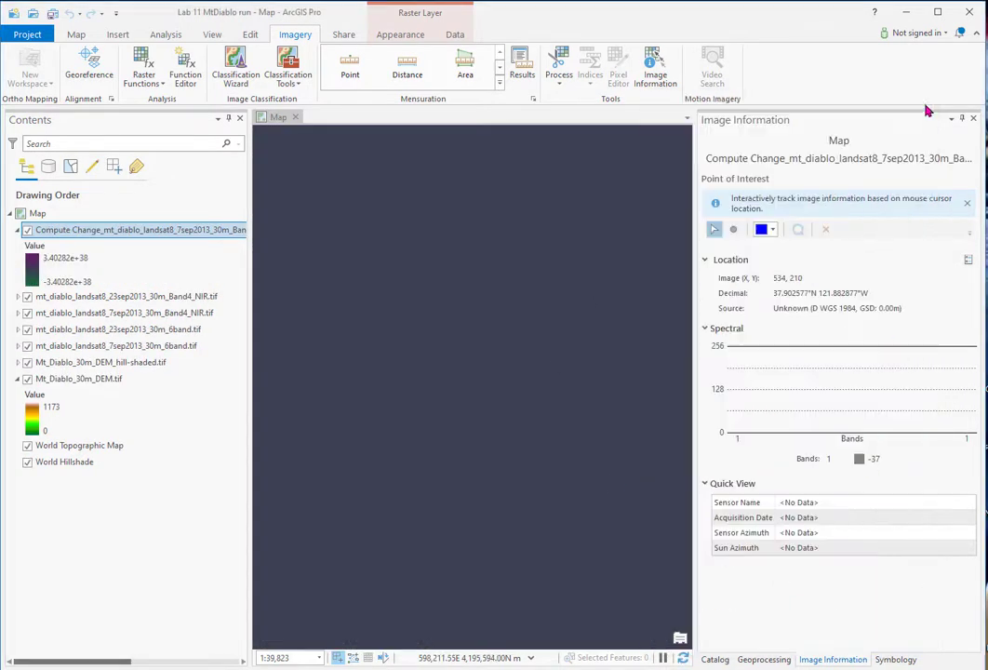
Set the Compute Change layer's stretch type to Minimum Maximum, calculating its statistics
right_click(133, 236)
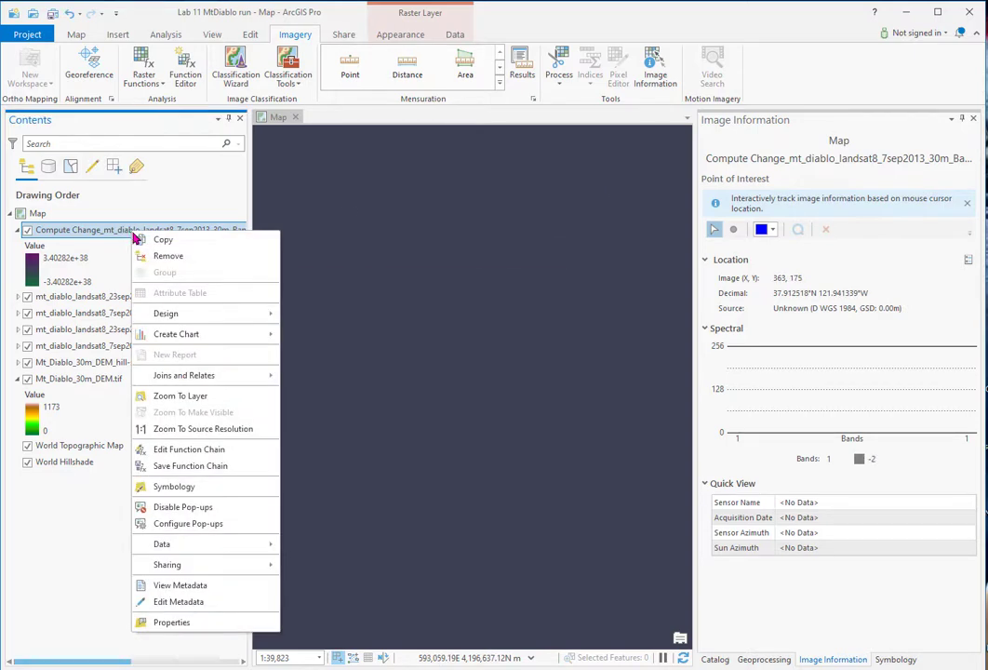
left_click(181, 395)
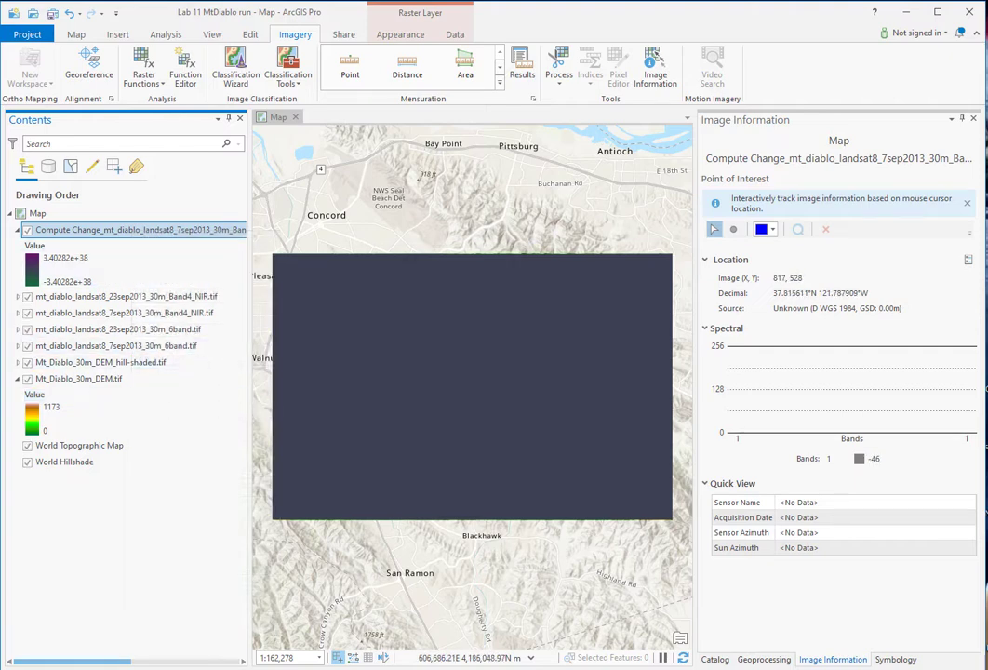
left_click(894, 659)
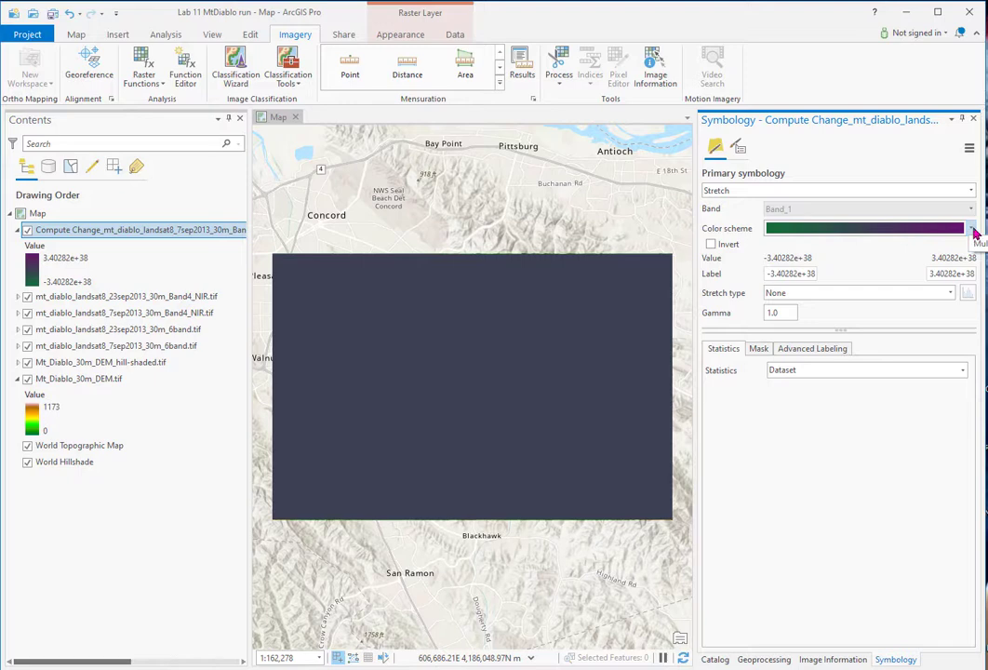
left_click(950, 293)
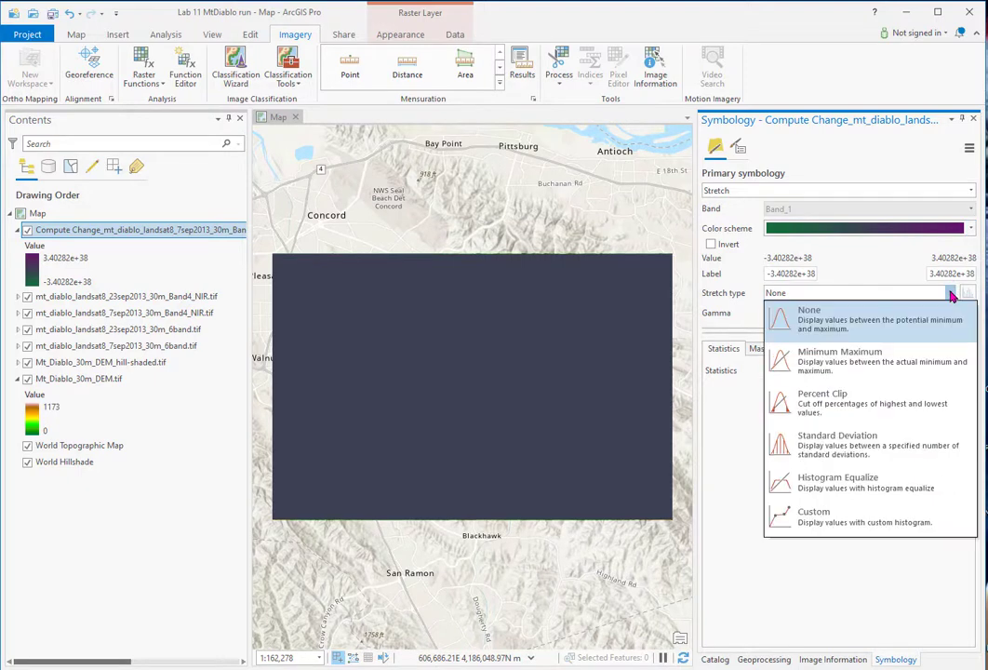
left_click(858, 368)
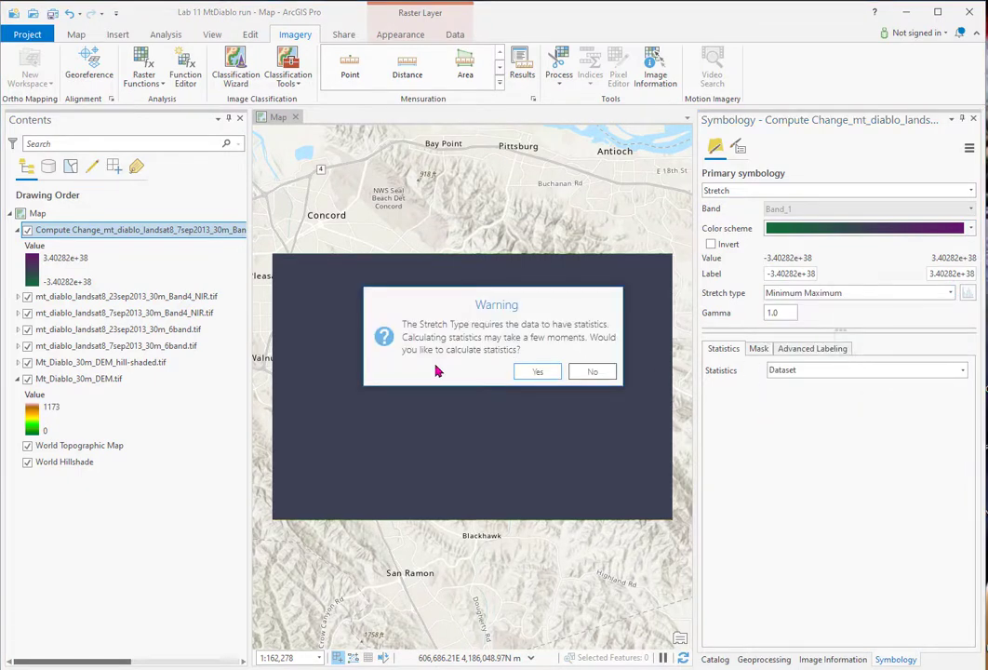
left_click(540, 372)
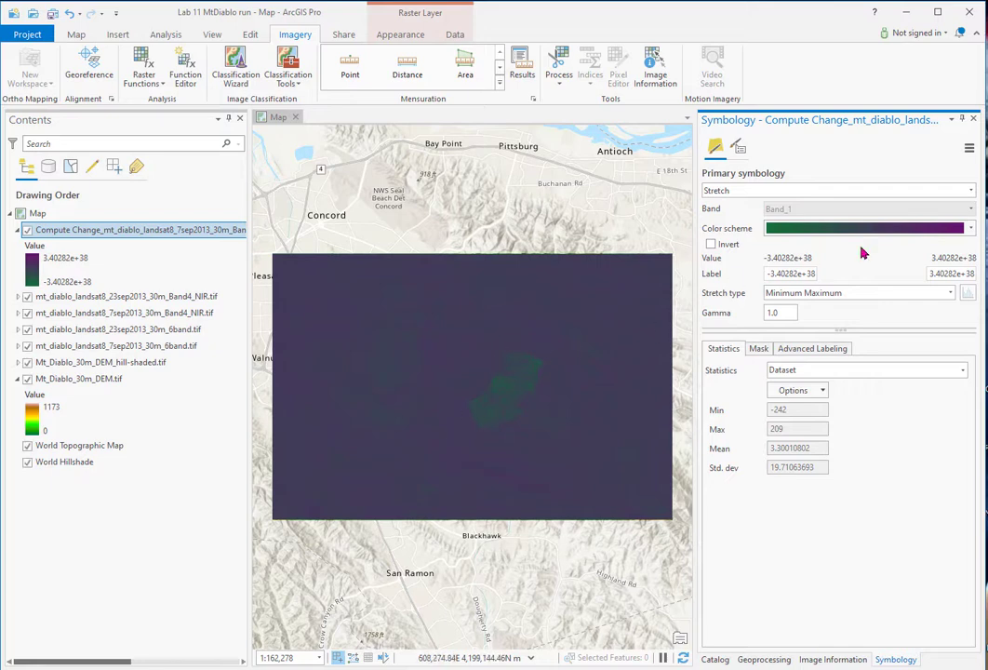
Apply a black-to-white color scheme to the Compute Change layer and set its statistics source to Custom
left_click(969, 229)
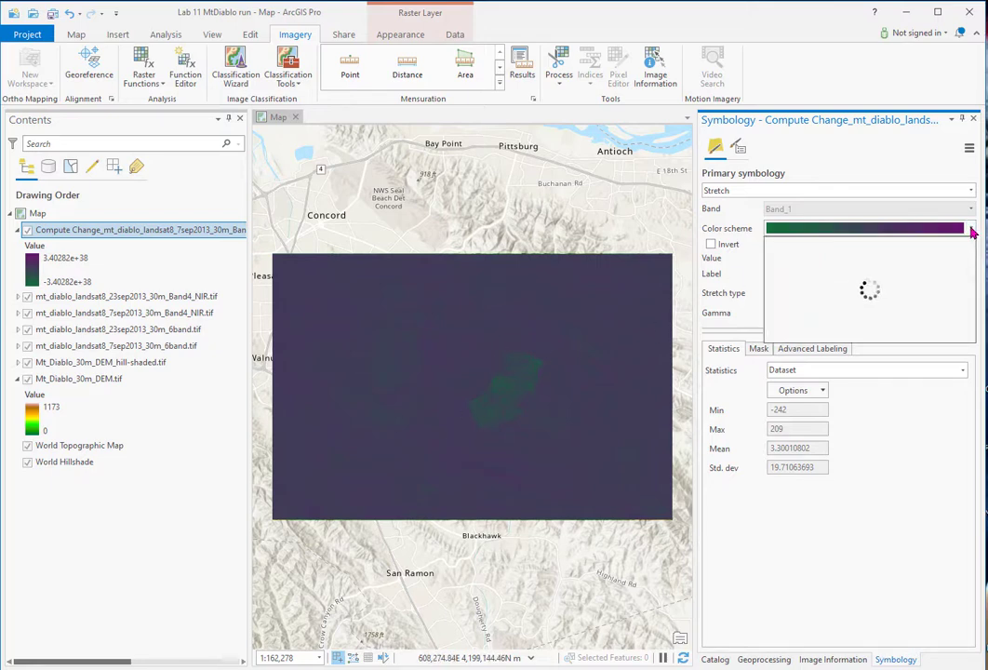
left_click(927, 383)
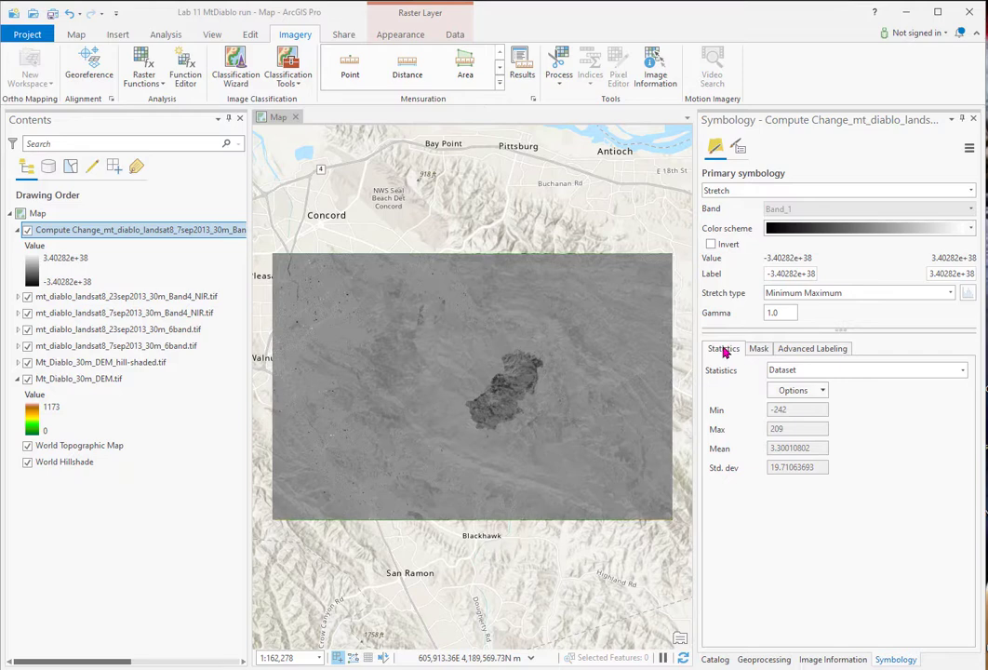
left_click(962, 371)
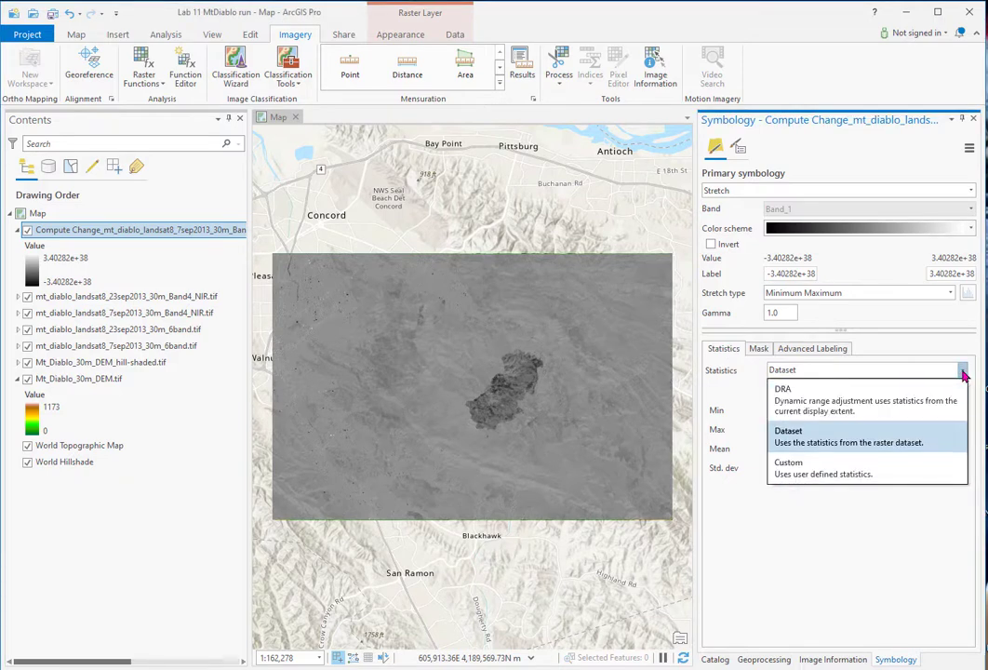
left_click(789, 477)
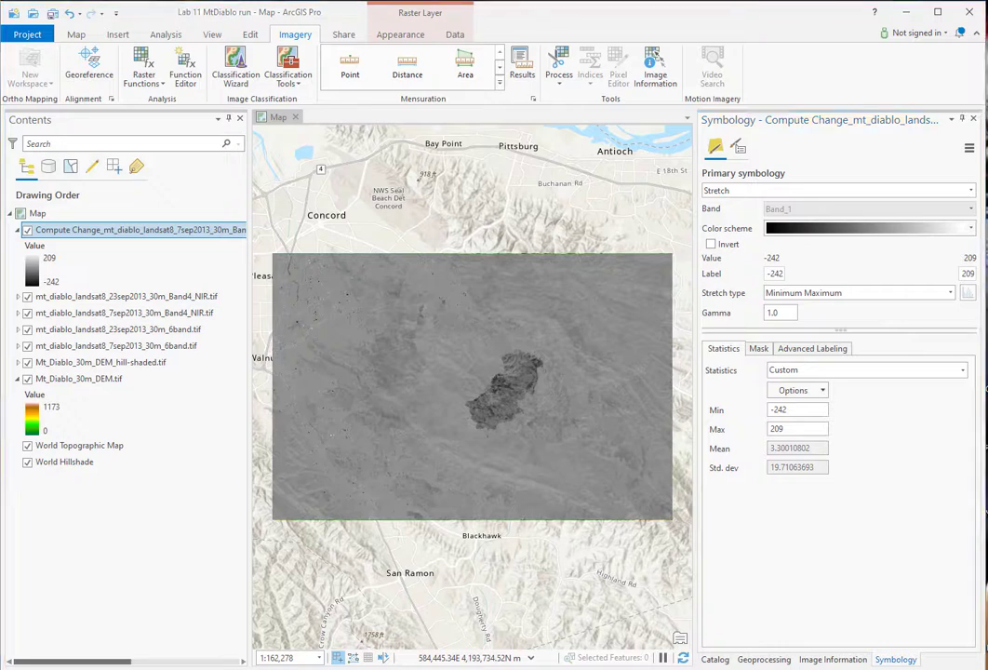
Set the Compute Change layer's resampling type to Nearest Neighbor
scroll(515, 395, "up", 1)
scroll(514, 395, "up", 3)
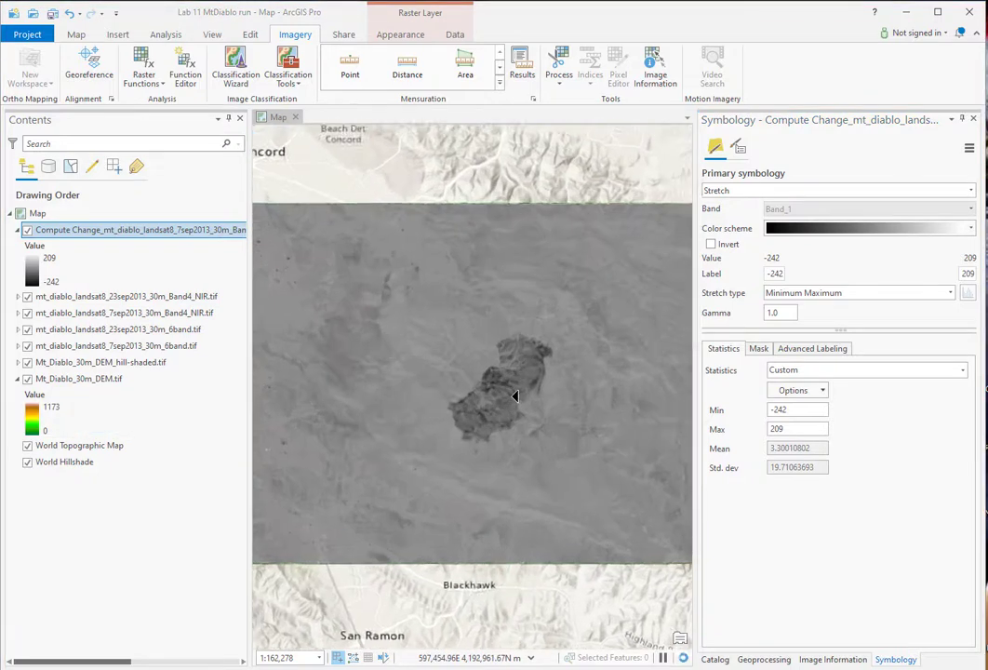
scroll(517, 394, "up", 1)
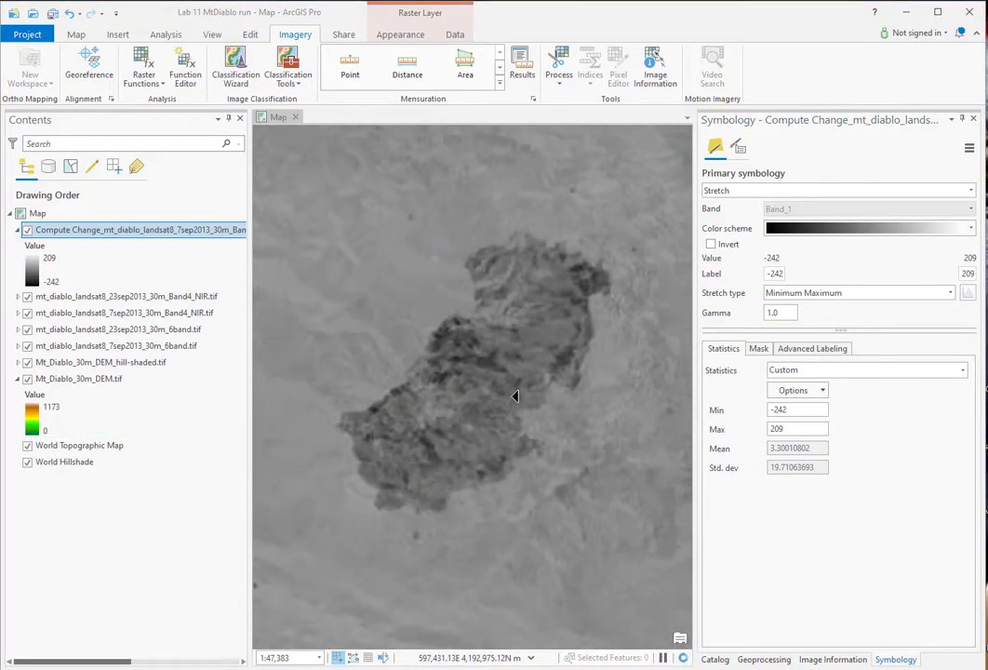
left_click(76, 34)
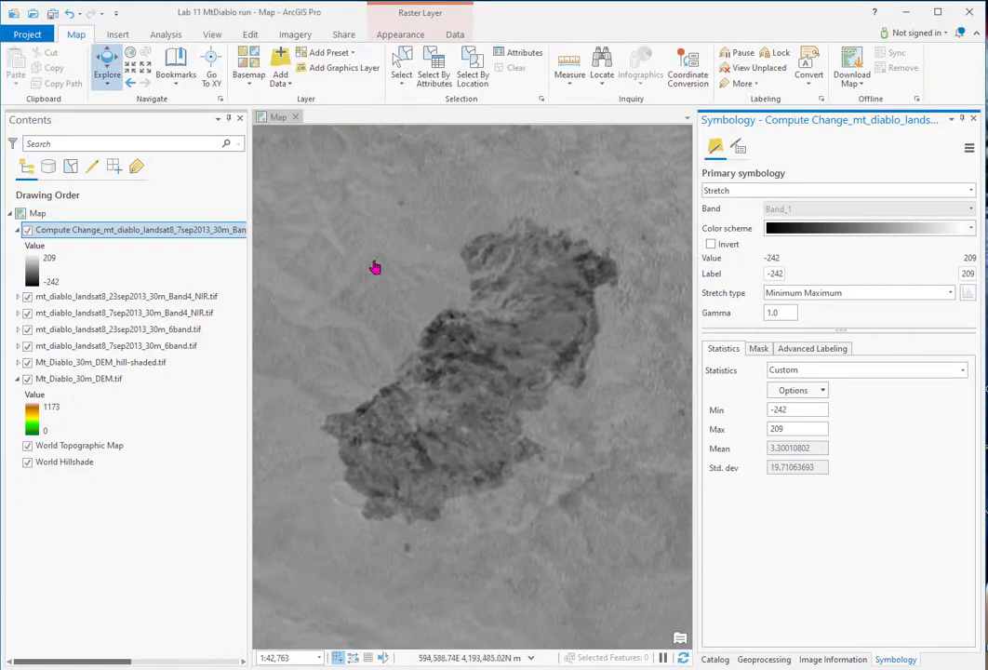
left_click(398, 35)
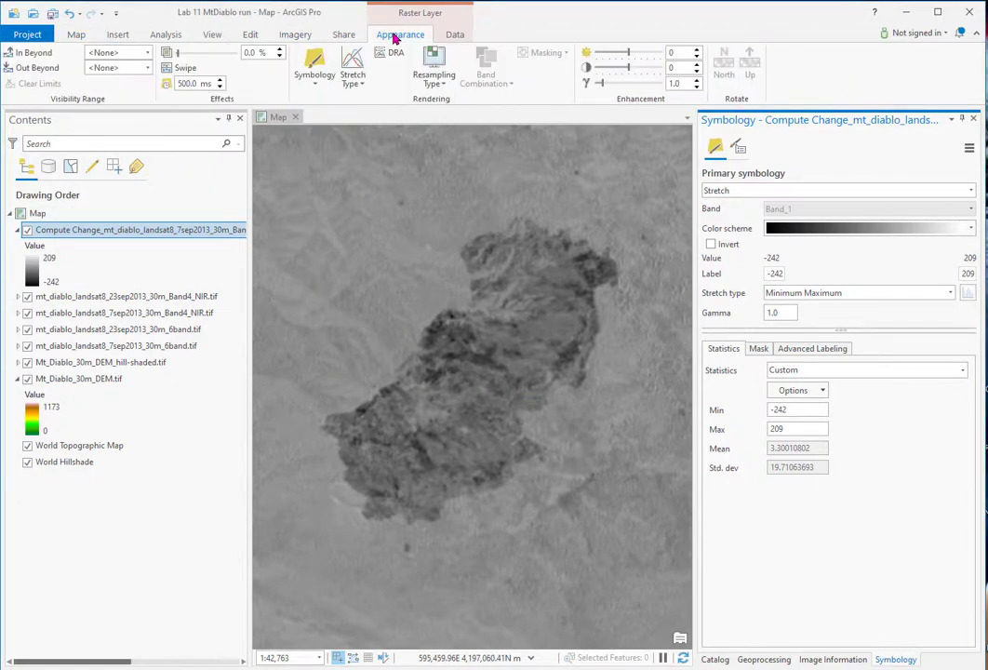
left_click(433, 76)
left_click(426, 107)
Inspect the Compute Change pixel values inside and outside the burn scar with Image Information
scroll(452, 328, "up", 1)
scroll(452, 327, "up", 2)
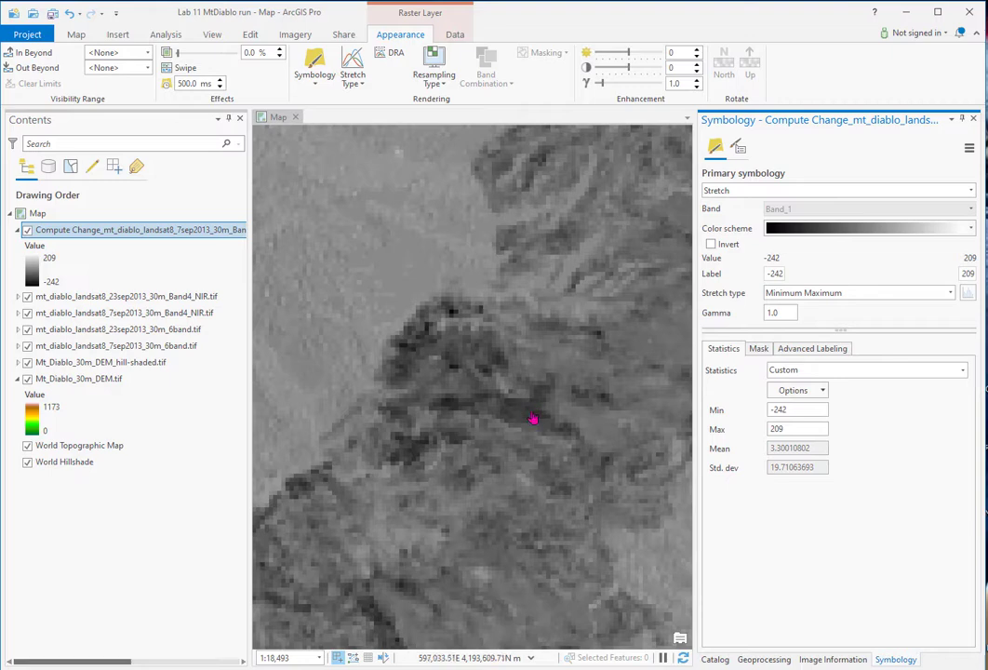
left_click(837, 660)
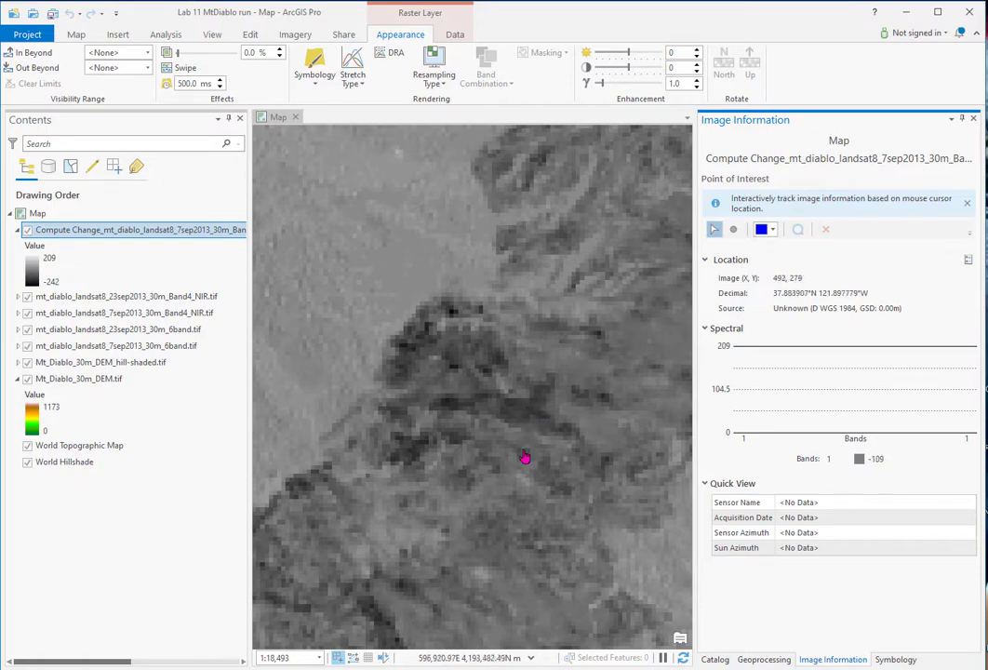
scroll(493, 482, "down", 2)
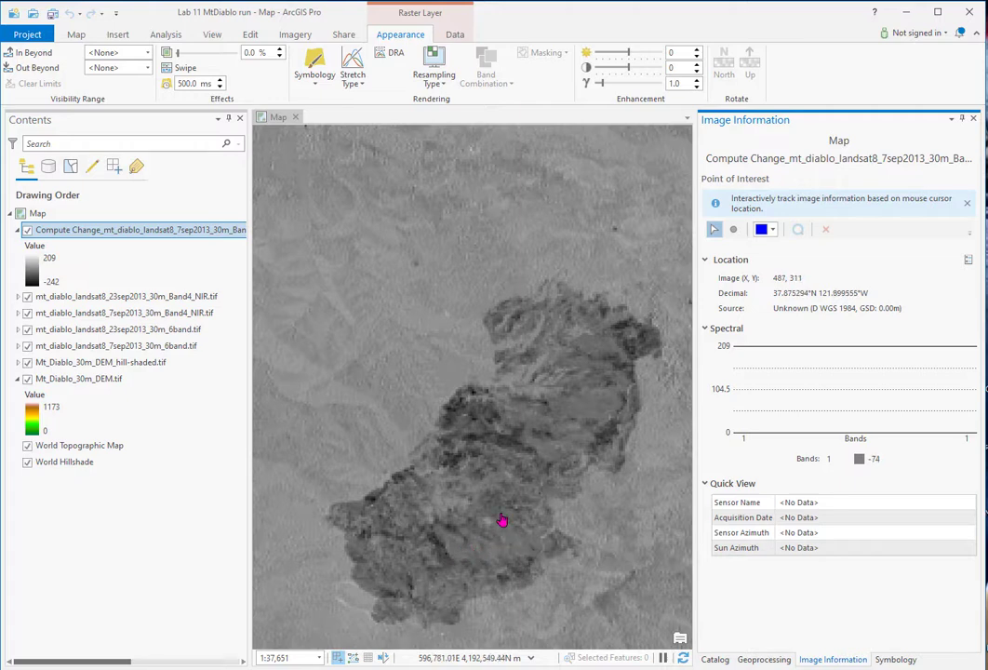
left_click_drag(399, 438, 380, 380)
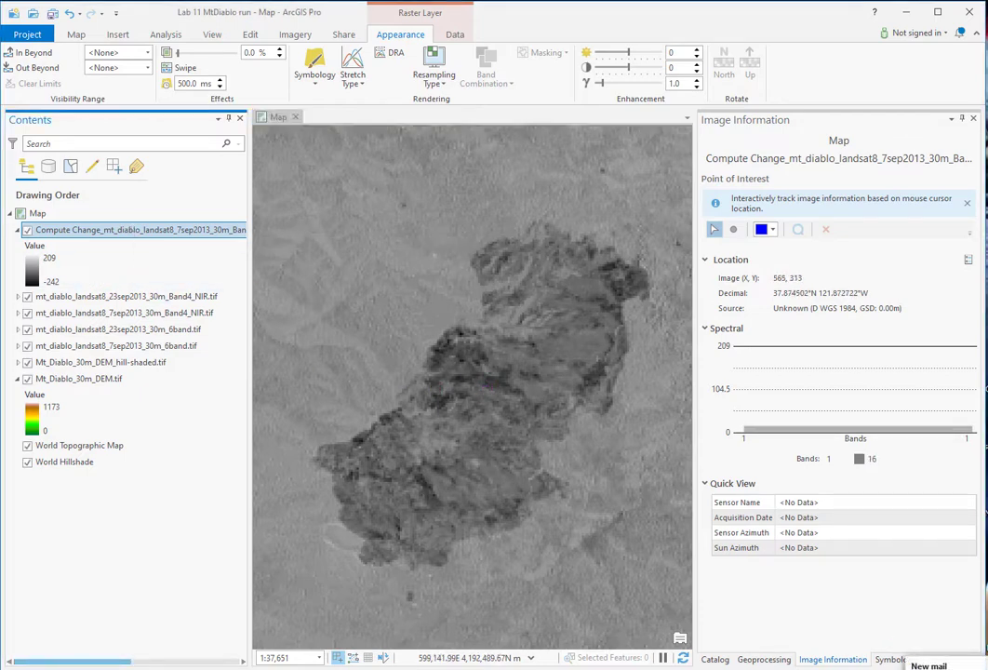
Set the Compute Change layer's stretch type to Percent Clip
left_click(888, 660)
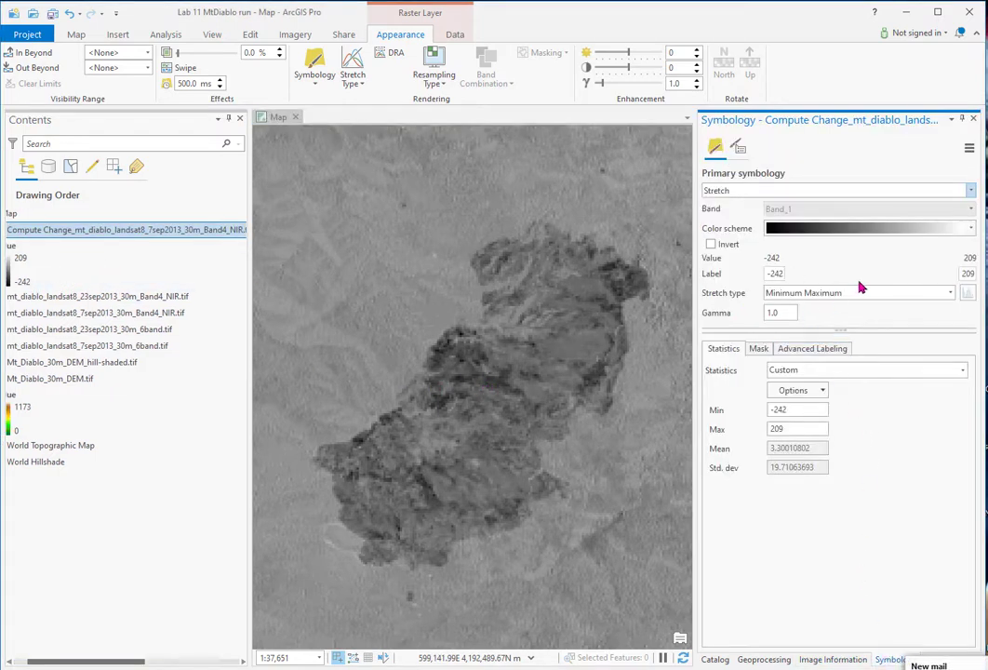
left_click(951, 294)
left_click(778, 402)
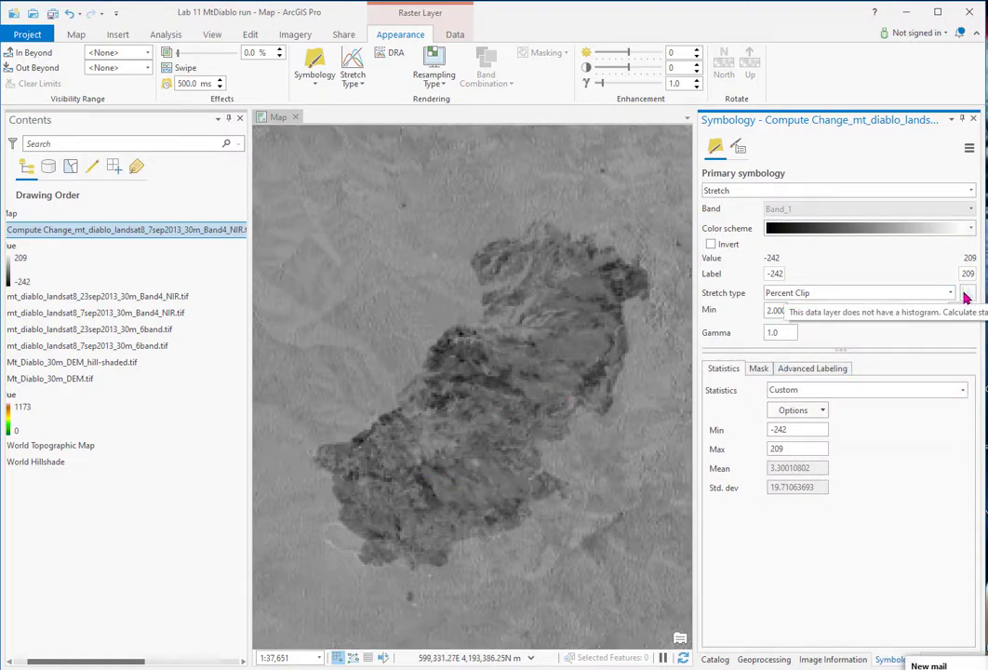
Narrow the Compute Change layer's histogram stretch limits to about -47.08 and 29.94
right_click(136, 230)
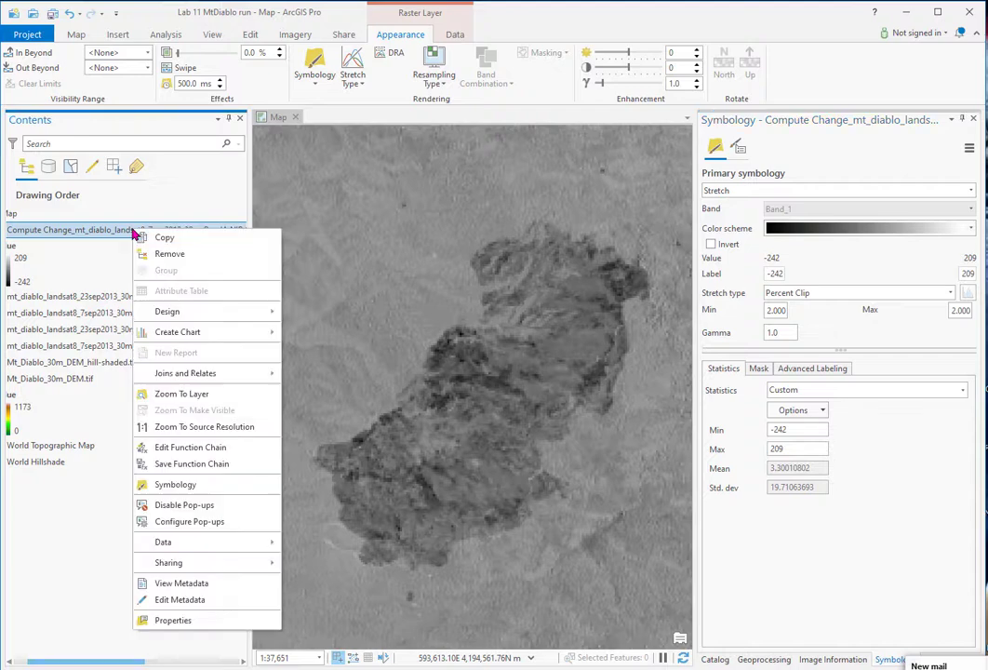
left_click(177, 485)
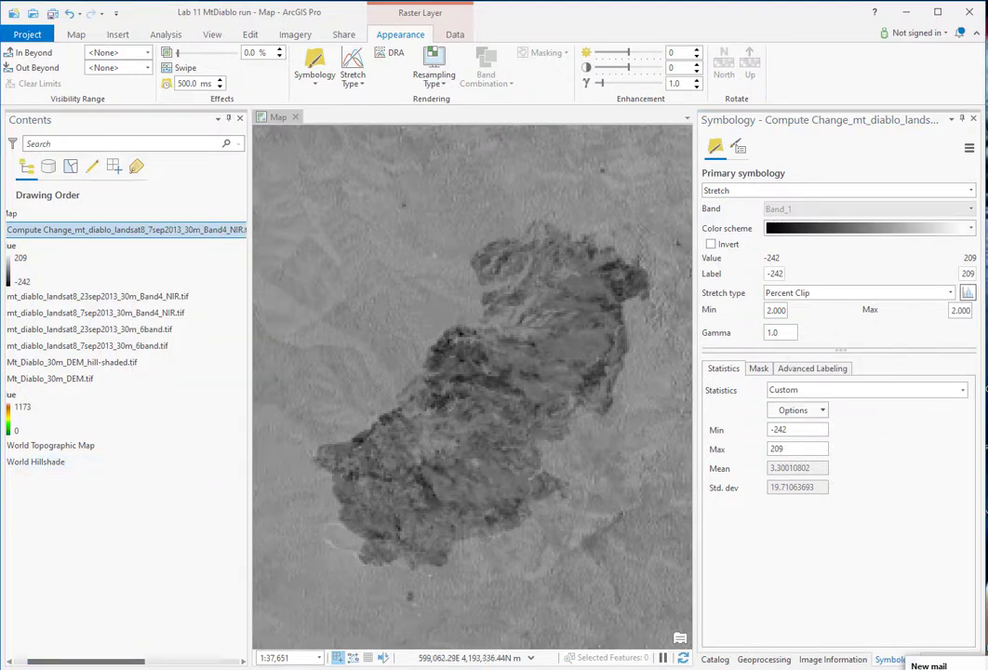
left_click(966, 295)
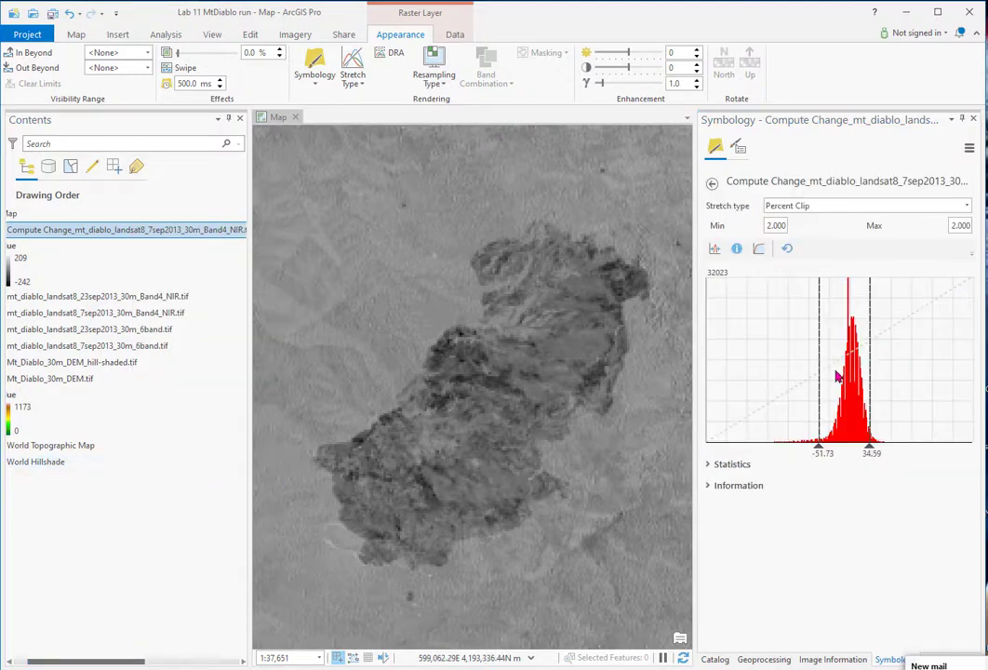
left_click_drag(819, 408, 865, 407)
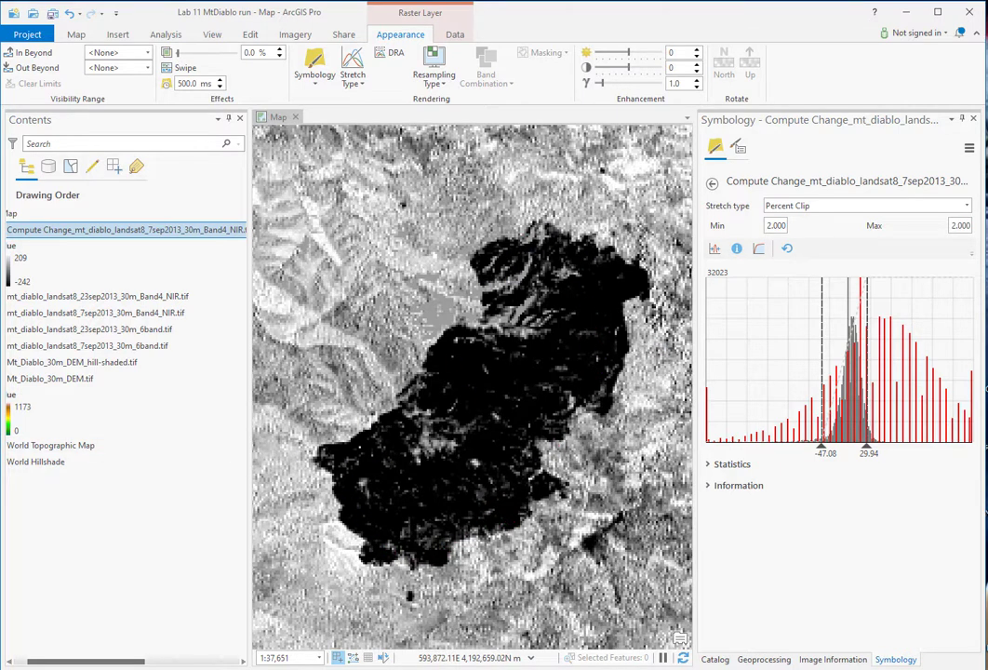
Inspect pixel values around the burn scar's northern edge and hide the Compute Change and 23 September Band4 NIR layers
scroll(126, 335, "left", 3)
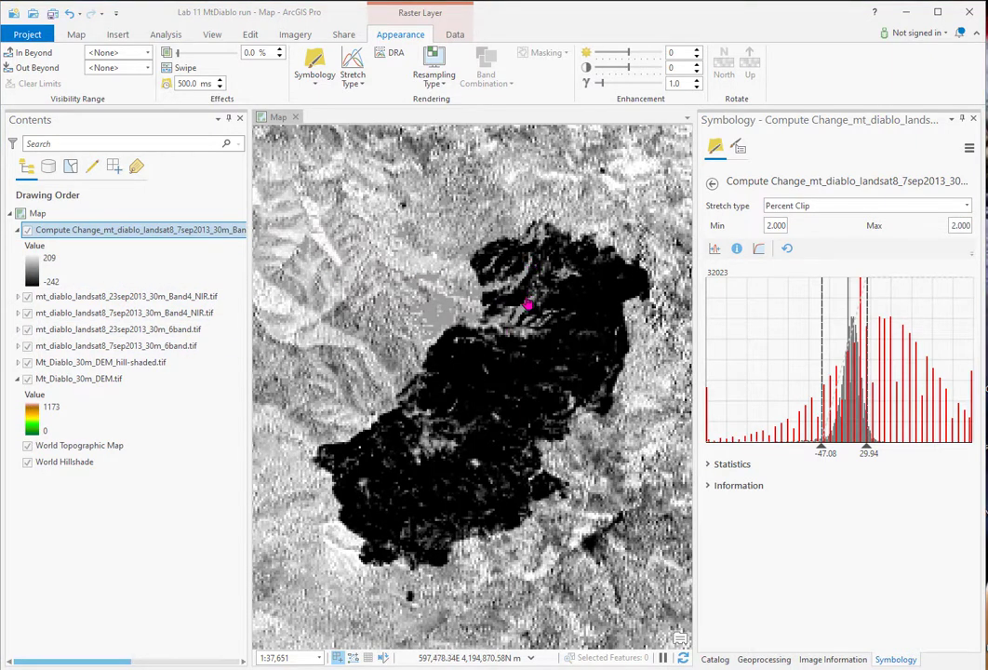
scroll(525, 304, "up", 3)
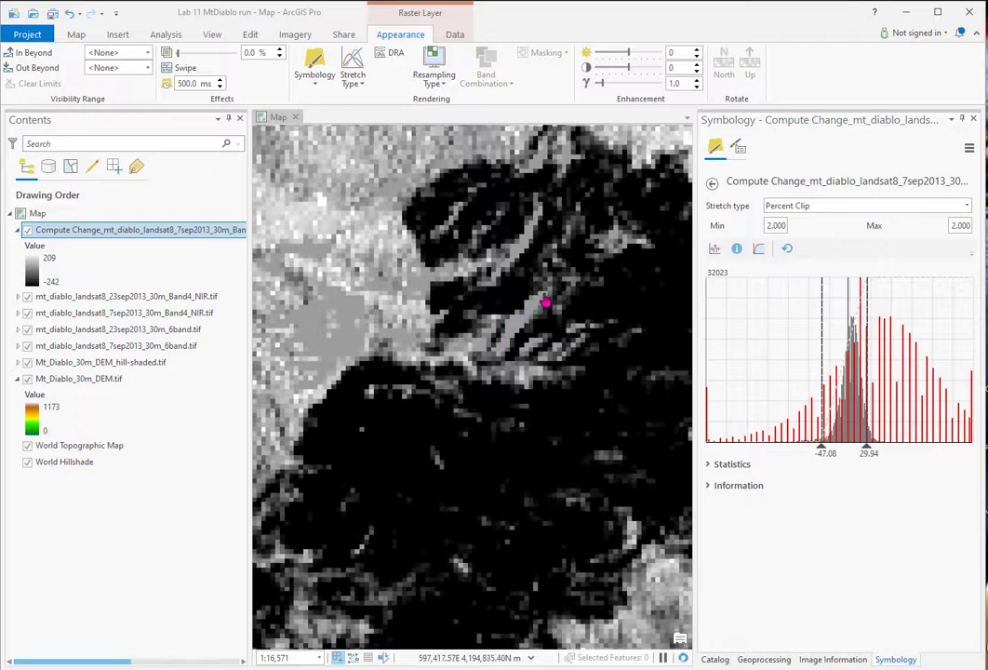
left_click(830, 658)
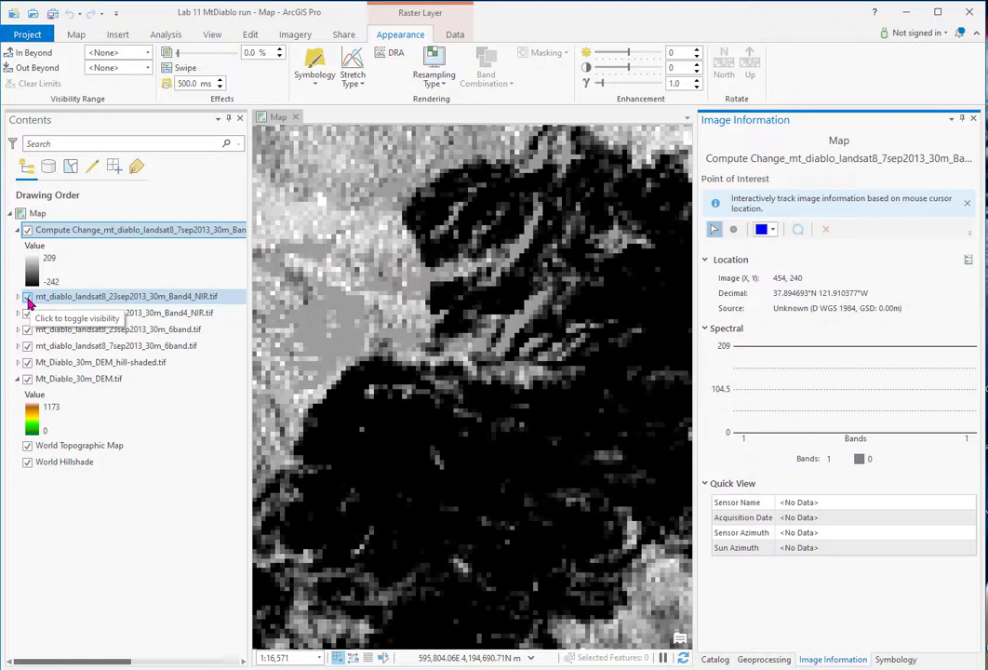
left_click(27, 230)
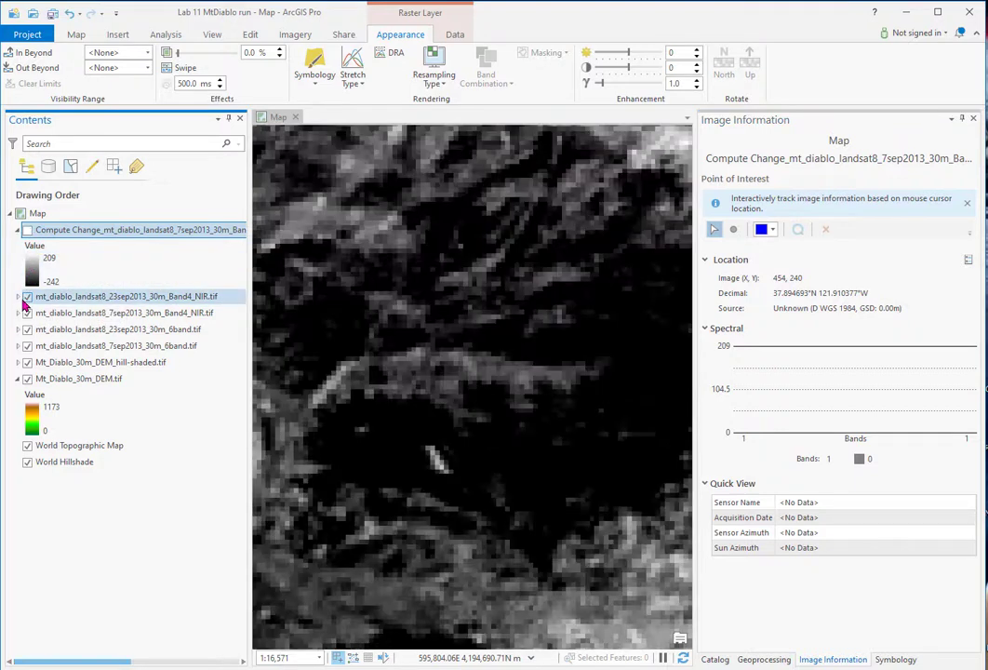
left_click(28, 296)
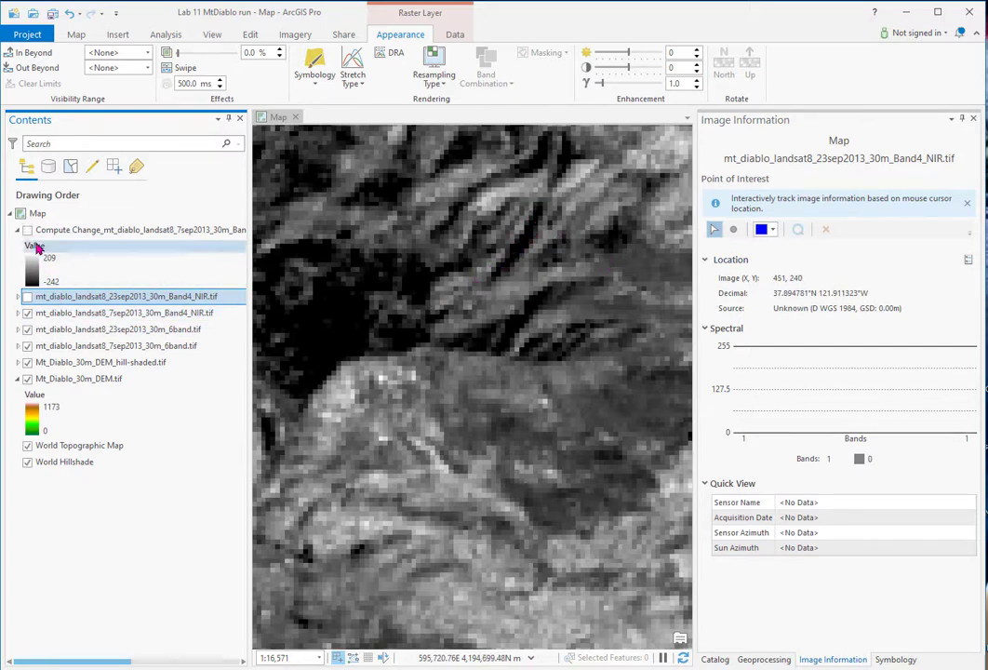
Compare the Compute Change layer with the 7 September Band4 NIR image by toggling its visibility, leaving Compute Change on
left_click(28, 230)
left_click(28, 231)
left_click(28, 231)
left_click(28, 231)
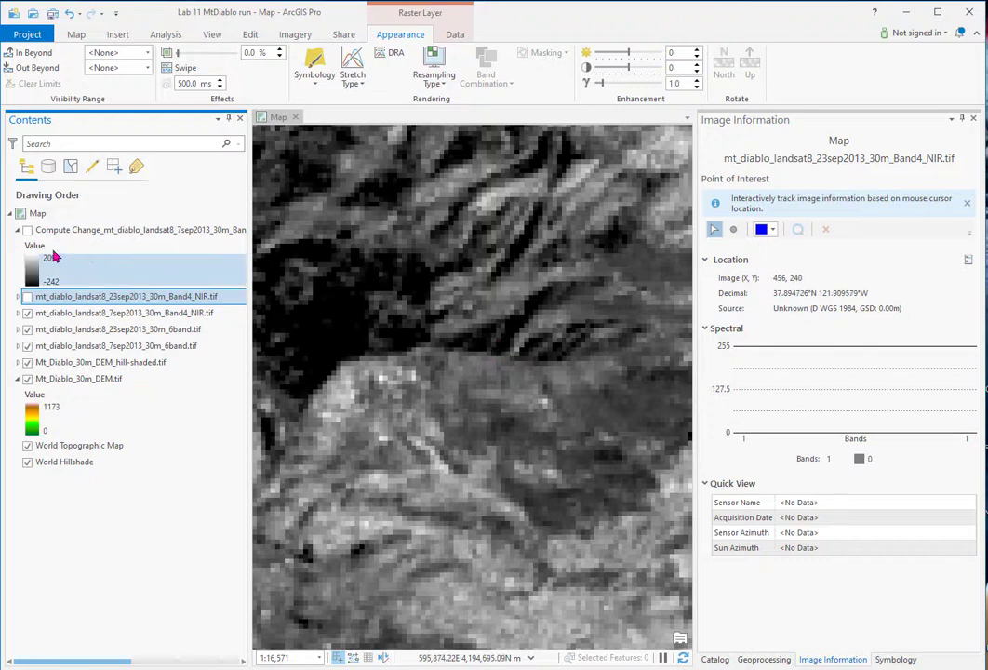
left_click(27, 231)
left_click(28, 231)
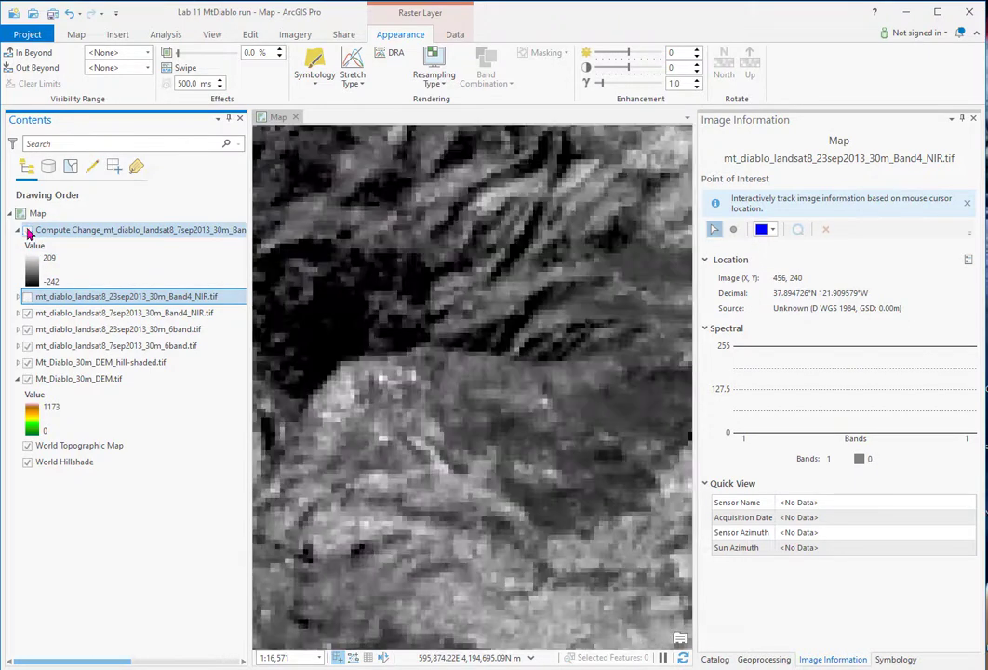
left_click(28, 297)
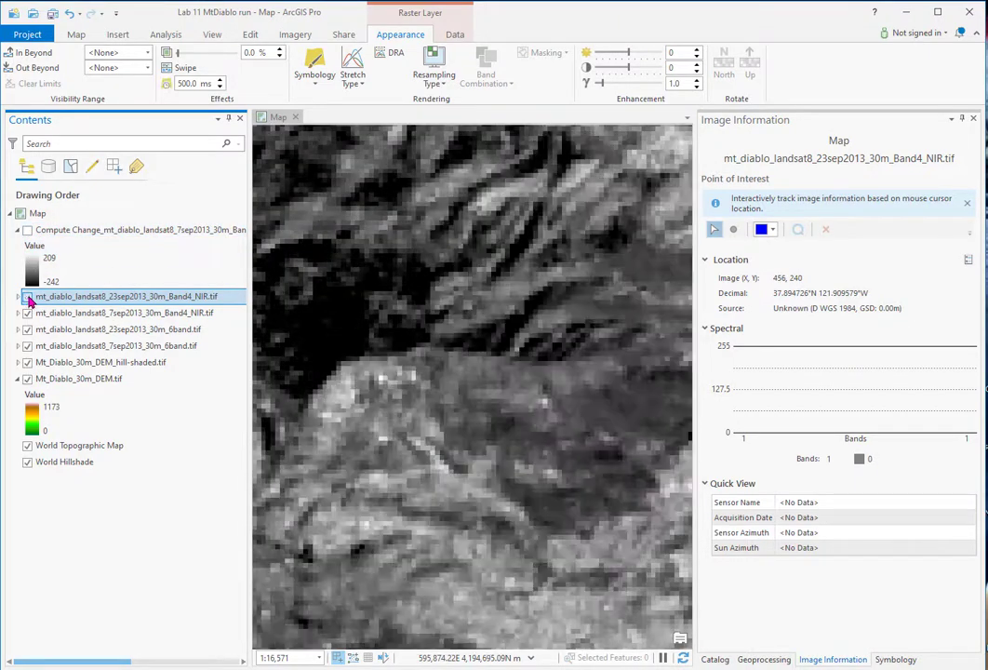
left_click(28, 231)
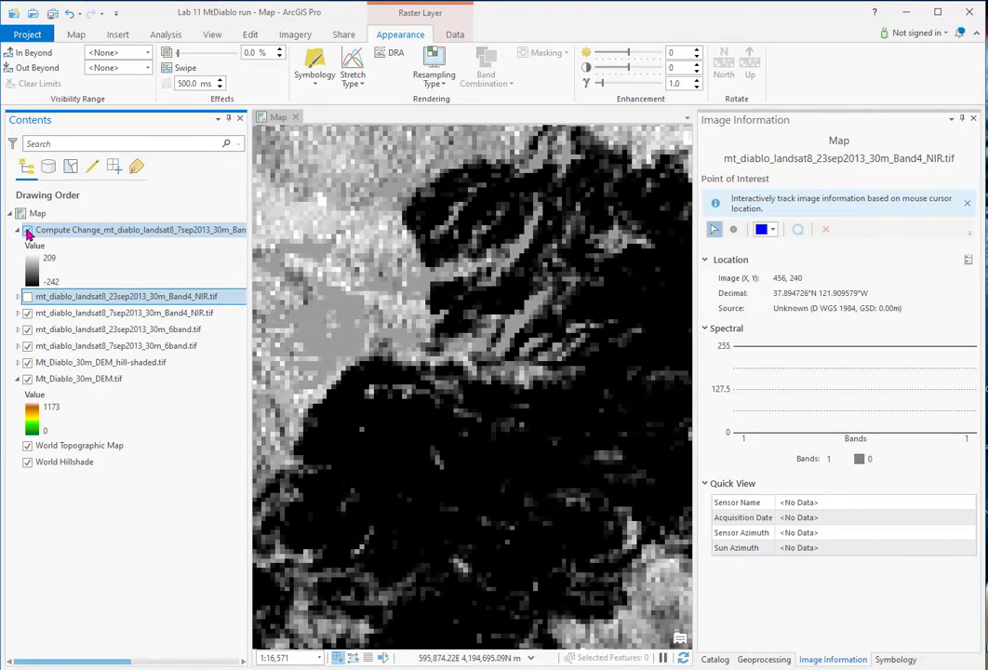
Identify a Compute Change pixel inside the burn scar and examine the Mt_Diablo_30m_DEM values there with Image Information
scroll(543, 375, "down", 2)
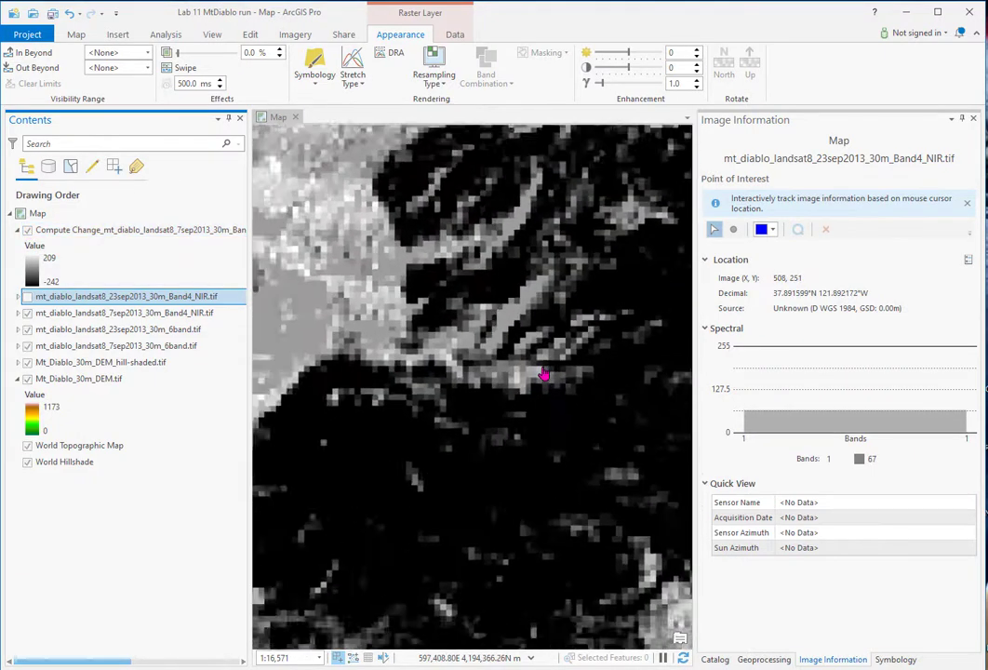
left_click(542, 375)
left_click_drag(501, 458, 482, 406)
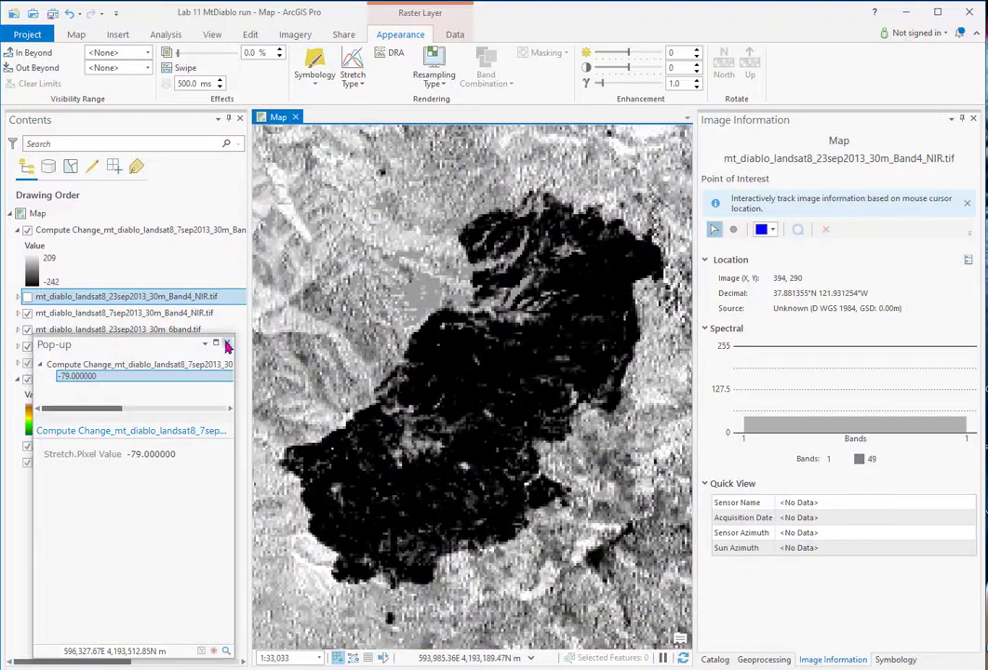
left_click(226, 342)
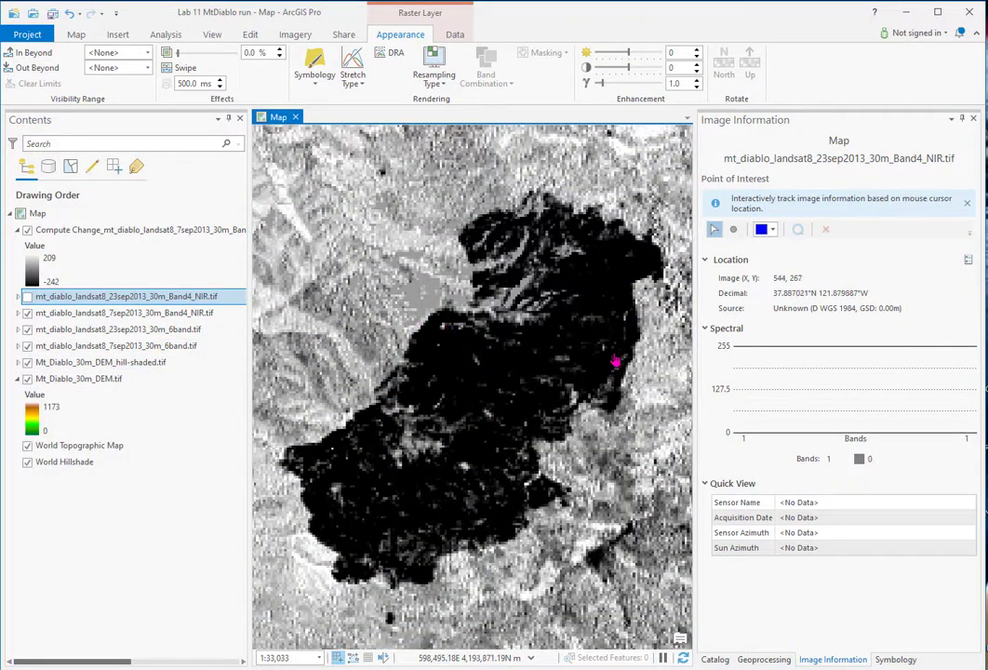
left_click(77, 384)
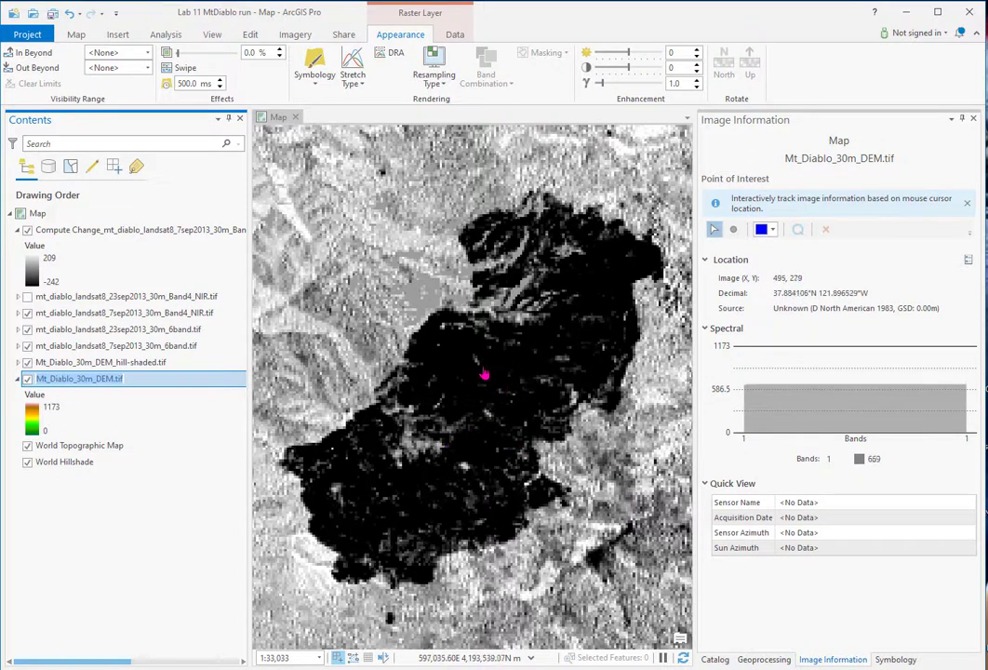
Make the Compute Change layer 43% transparent and hide the remaining Band4 NIR layer and both 6band layers to expose the terrain
left_click(97, 232)
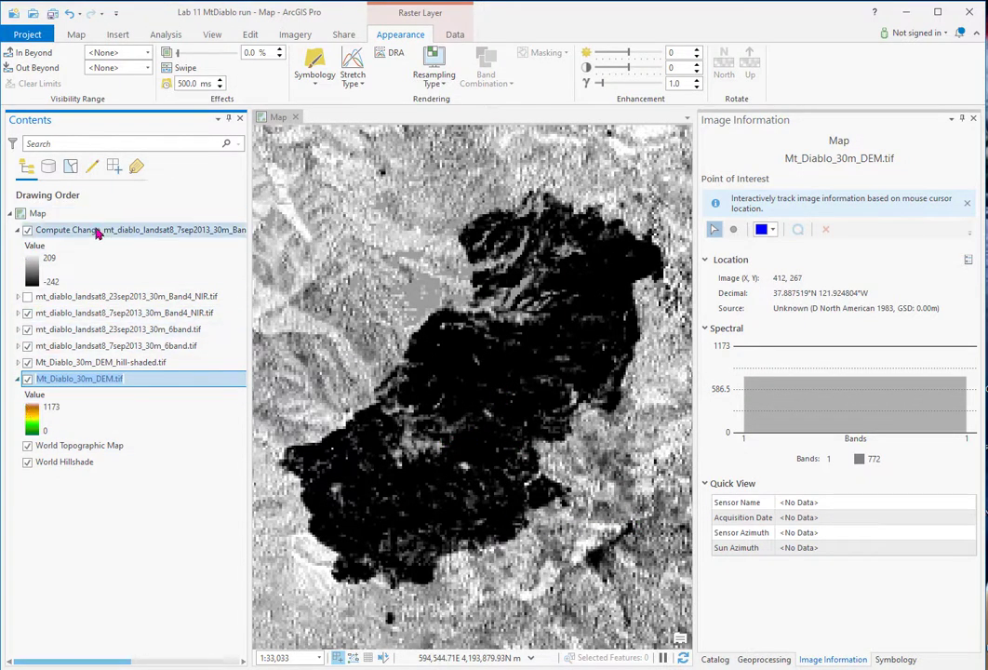
left_click_drag(178, 53, 202, 53)
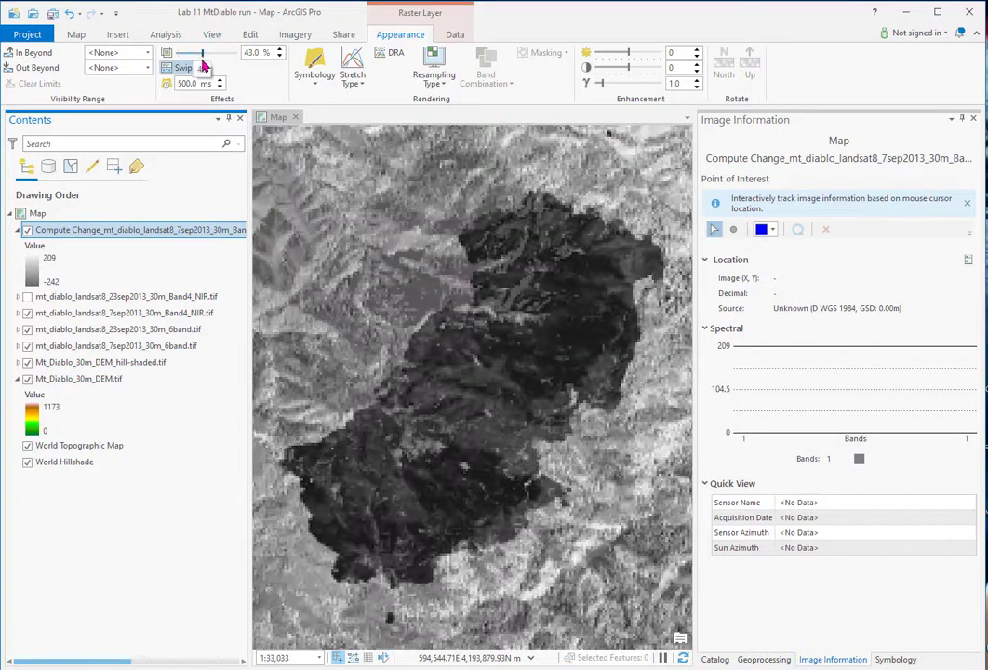
left_click(27, 312)
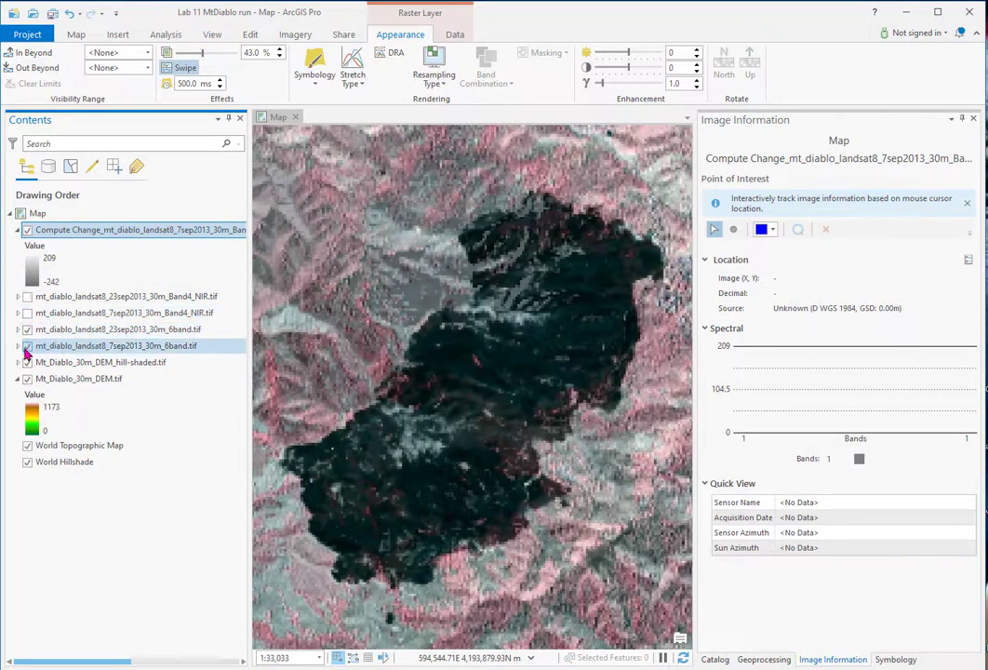
left_click(27, 345)
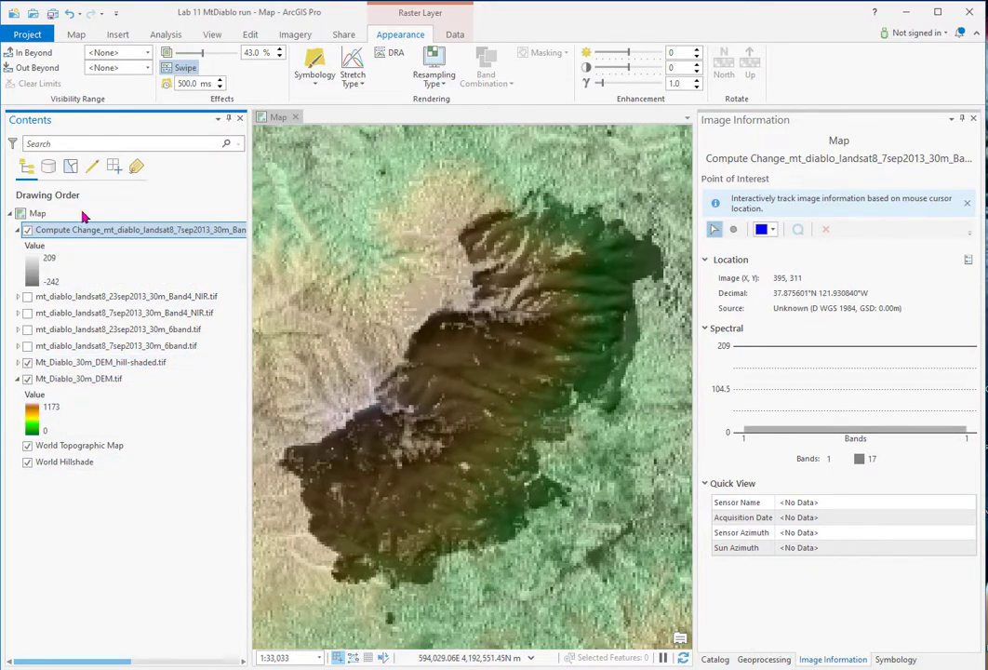
Raise the Compute Change layer's transparency to 63% and examine the Mt_Diablo_30m_DEM elevations around the burn scar
left_click(210, 55)
left_click_drag(211, 56, 214, 56)
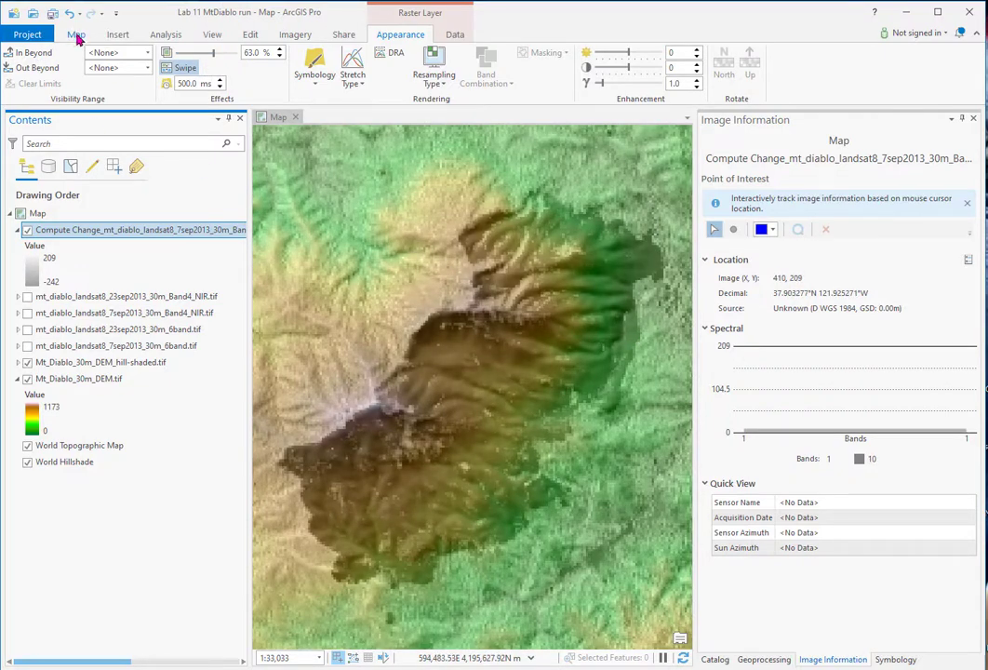
left_click(76, 34)
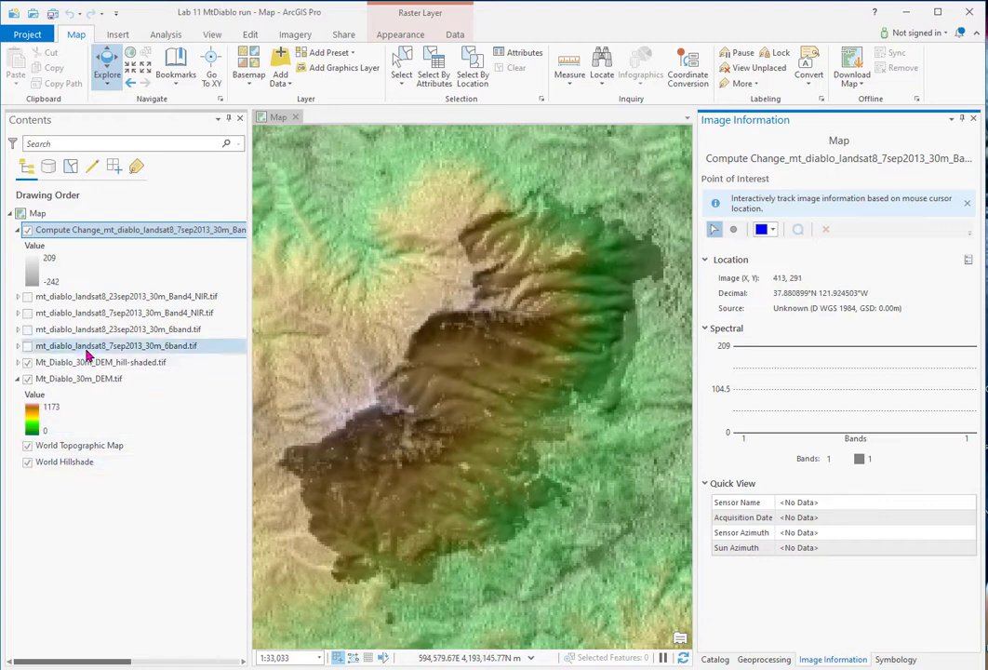
left_click(90, 379)
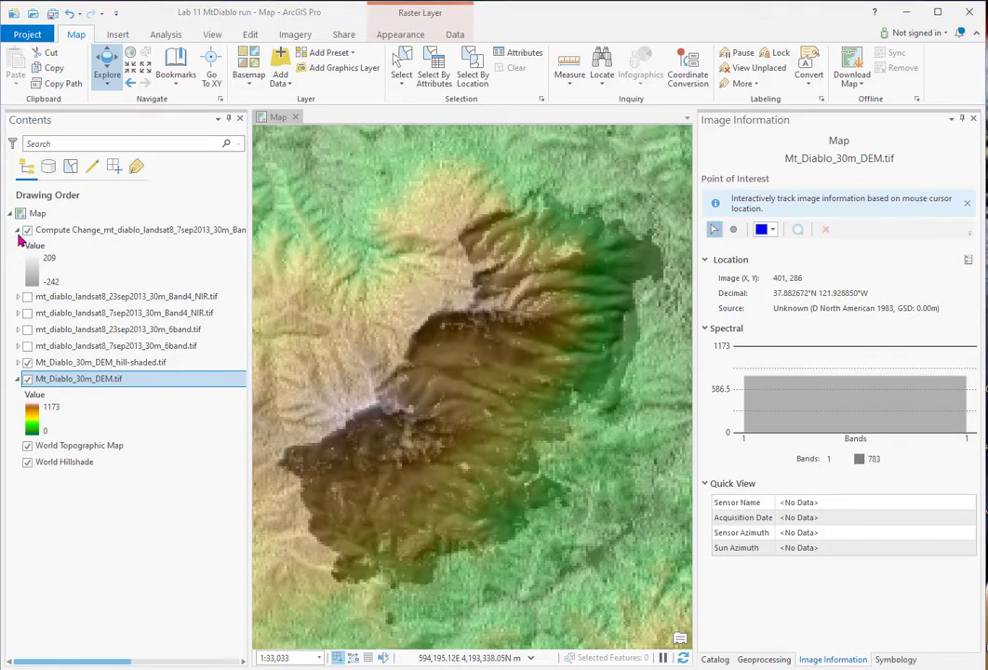
Set the Compute Change layer's transparency to 0%
left_click(90, 232)
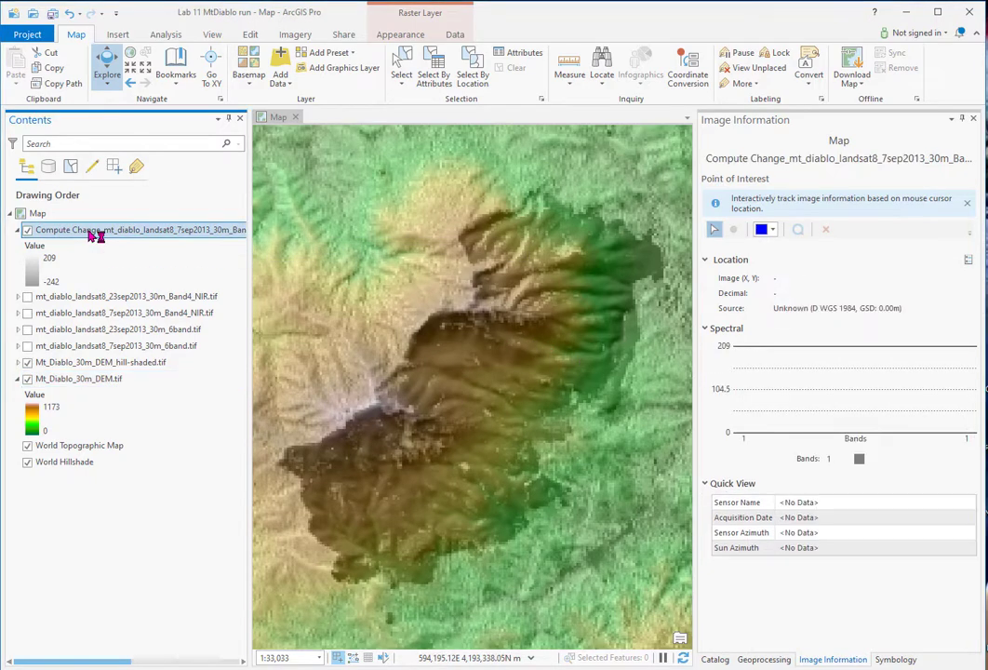
left_click(409, 37)
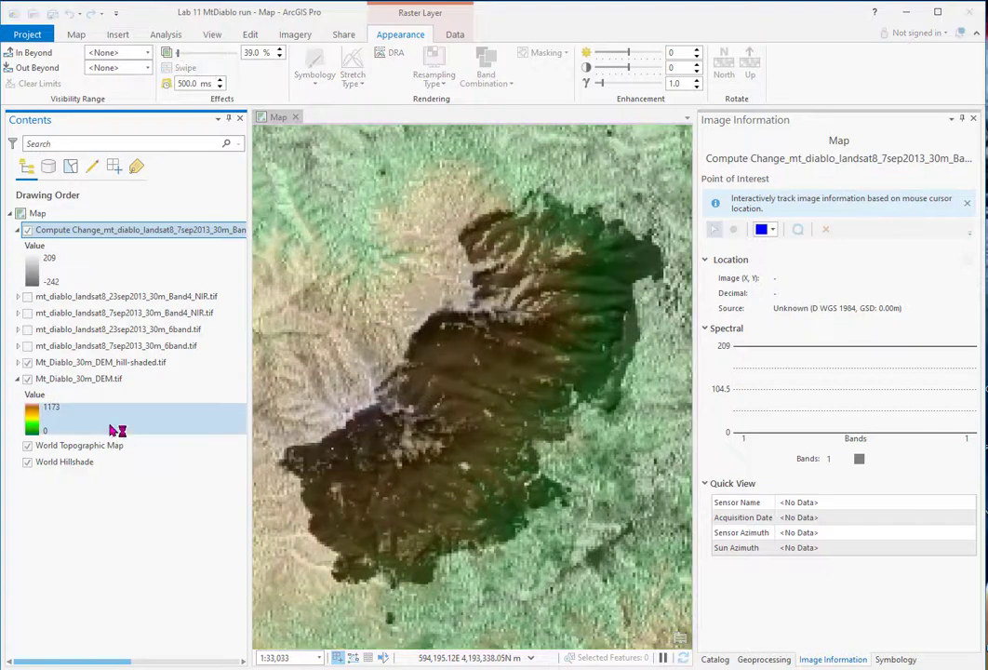
left_click_drag(18, 456, 90, 236)
Export the full Compute Change layer with Use Renderer enabled as the TIFF Compute Change_mt_diablo_.tif in the Lab 11 Output folder
right_click(90, 237)
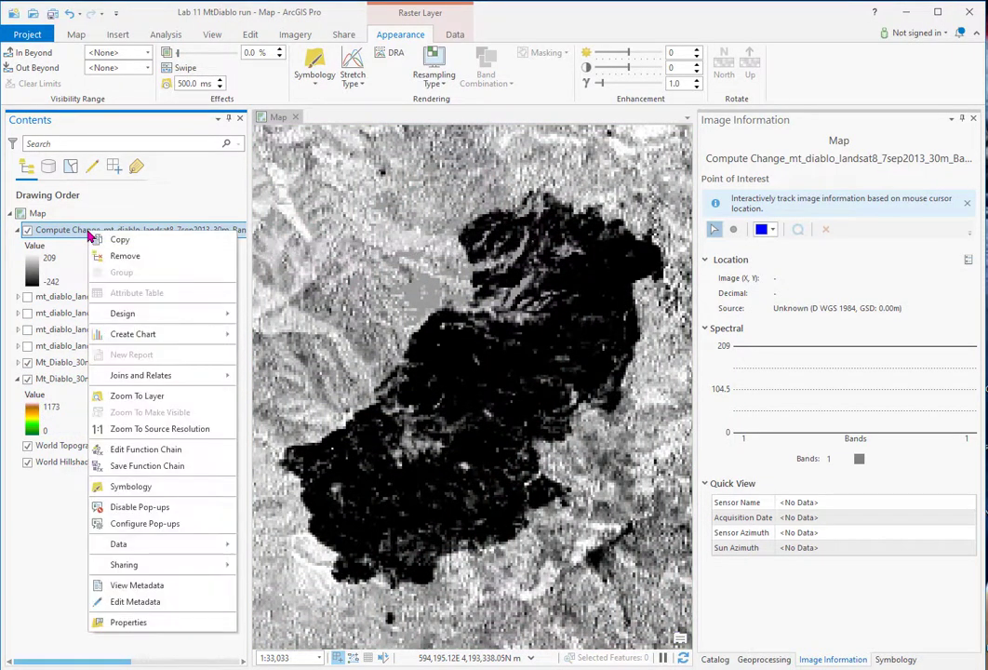
left_click(142, 395)
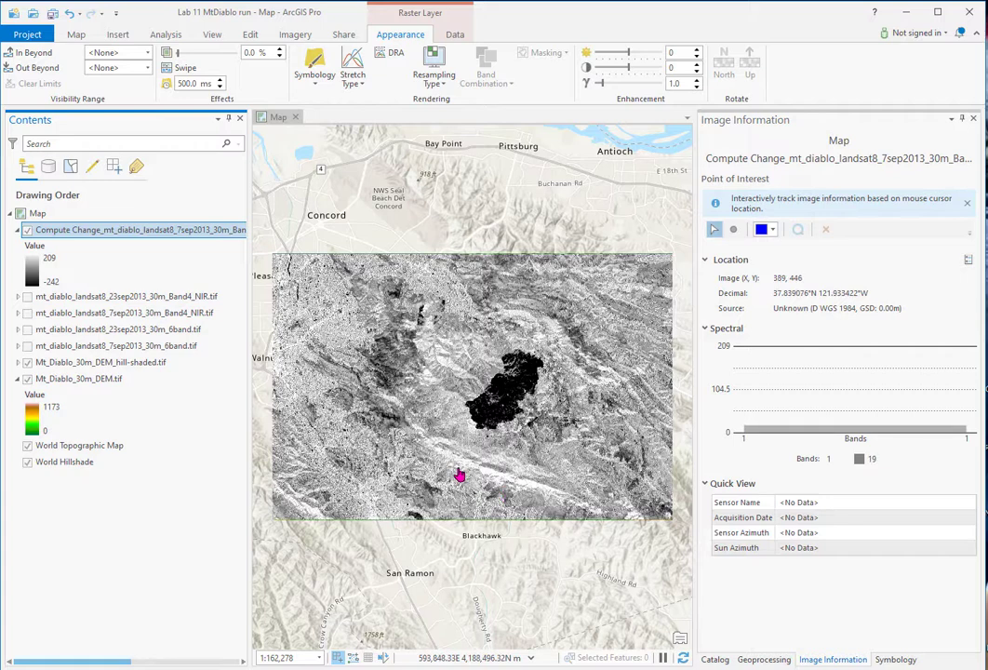
right_click(103, 230)
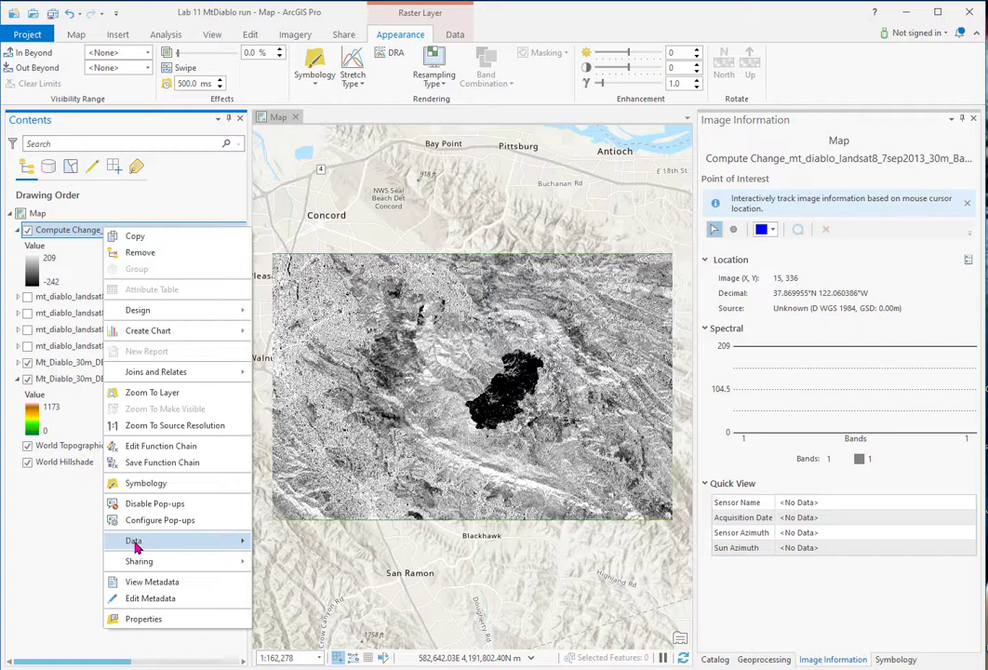
mouse_move(134, 546)
left_click(292, 559)
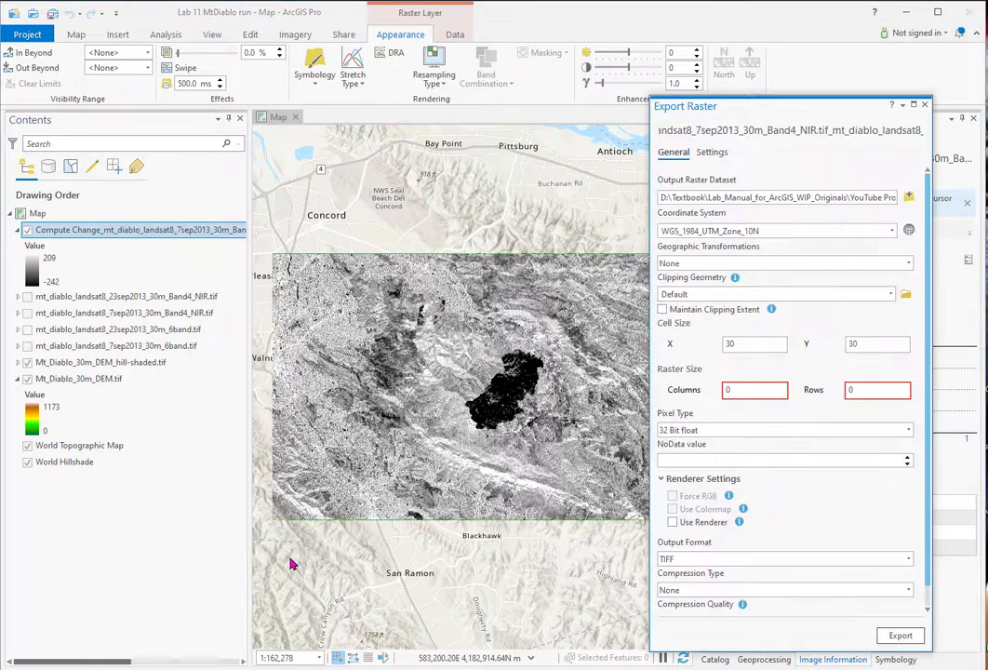
left_click_drag(845, 193, 912, 200)
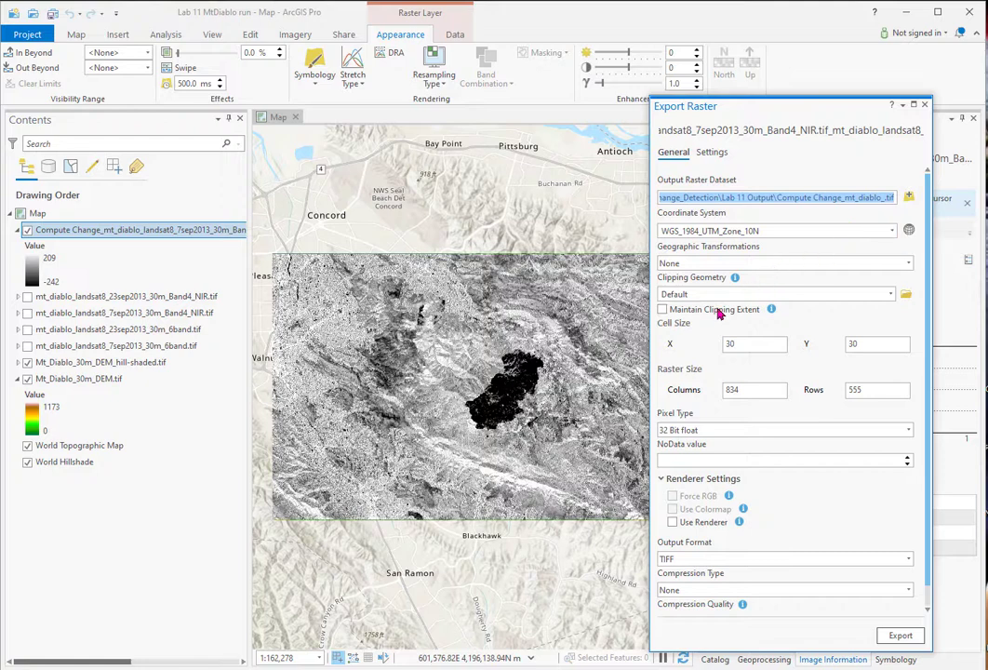
left_click(672, 524)
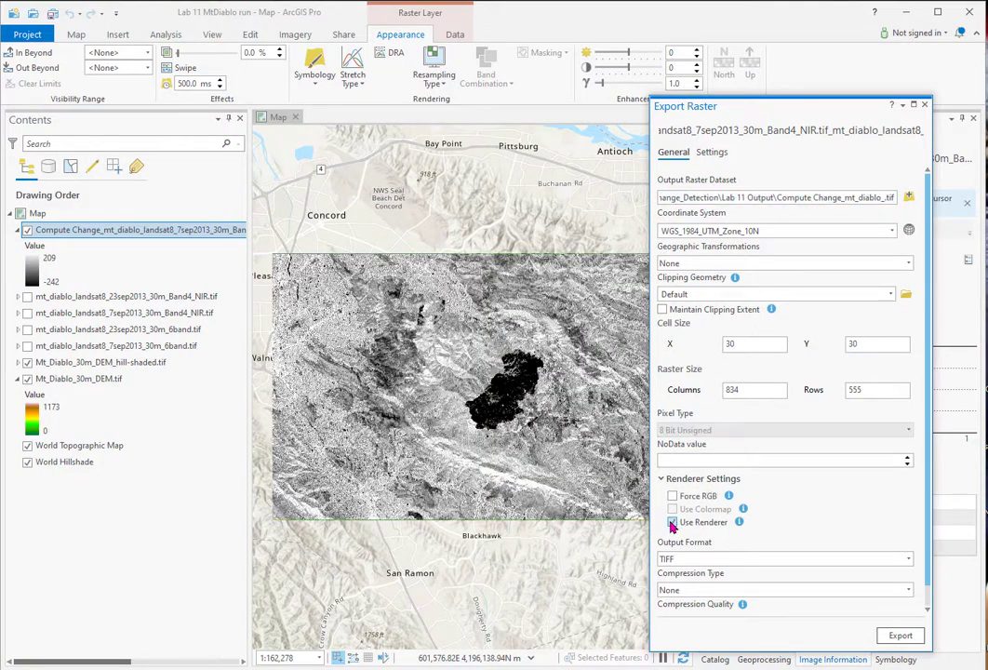
left_click(901, 637)
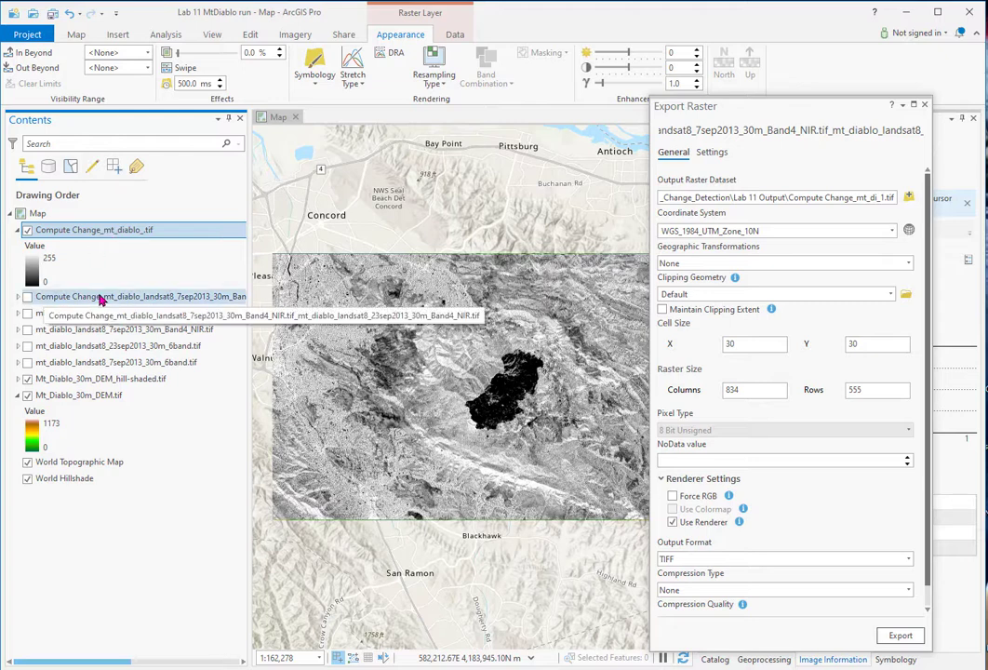
Close the raster export and examine the exported Compute Change_mt_diablo_.tif layer on the map
left_click(925, 104)
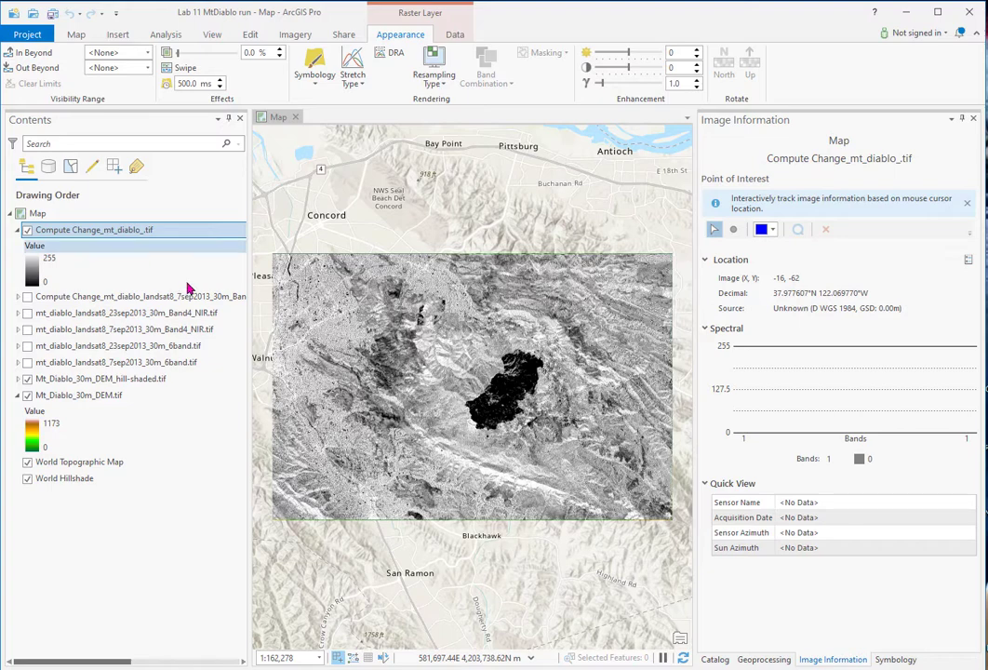
scroll(391, 391, "down", 4)
scroll(390, 392, "up", 3)
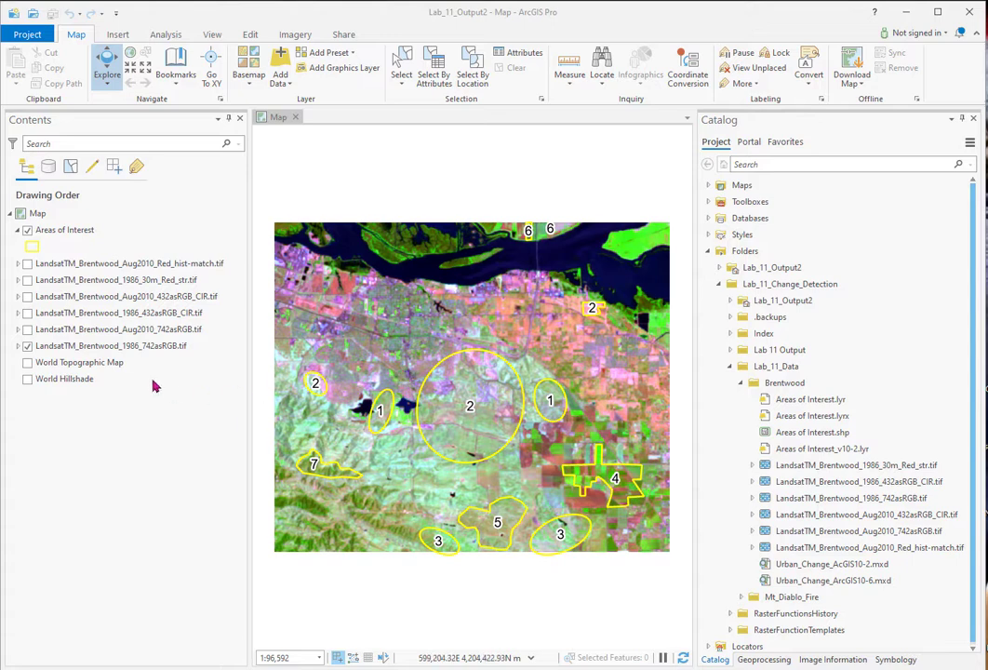
Turn on LandsatTM_Brentwood_Aug2010_742asRGB.tif and compare it with the 1986 742asRGB image around the large circular area of interest 2
left_click(66, 347)
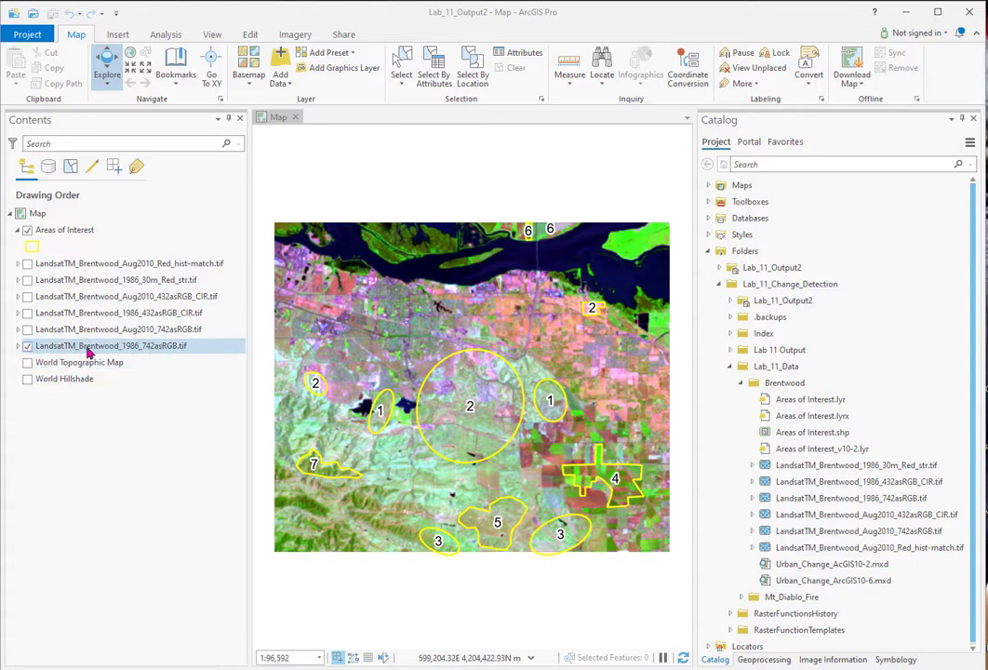
left_click(25, 333)
left_click(26, 332)
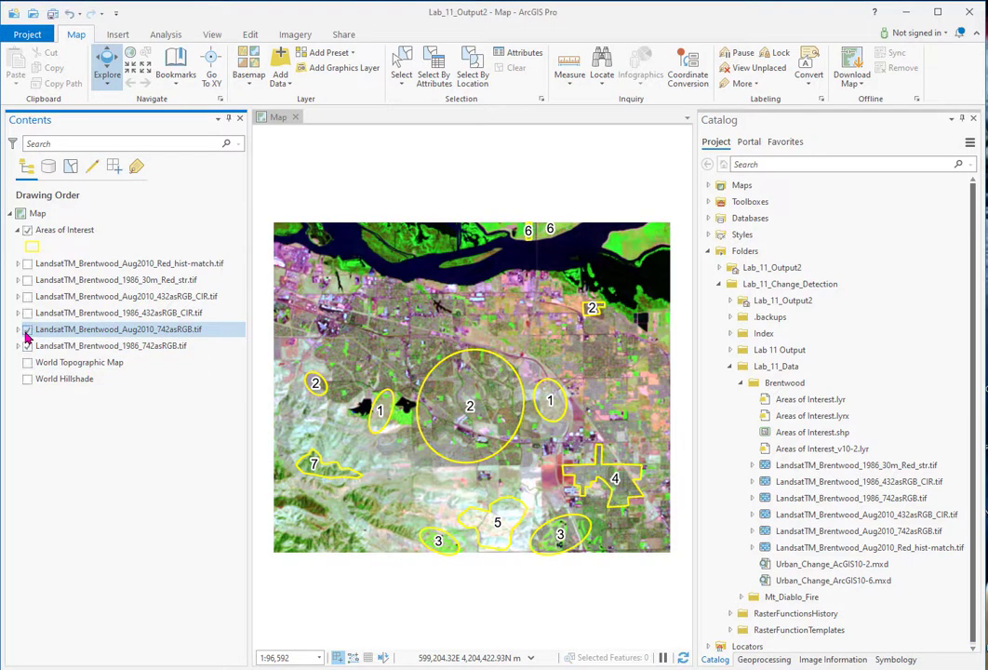
left_click(26, 331)
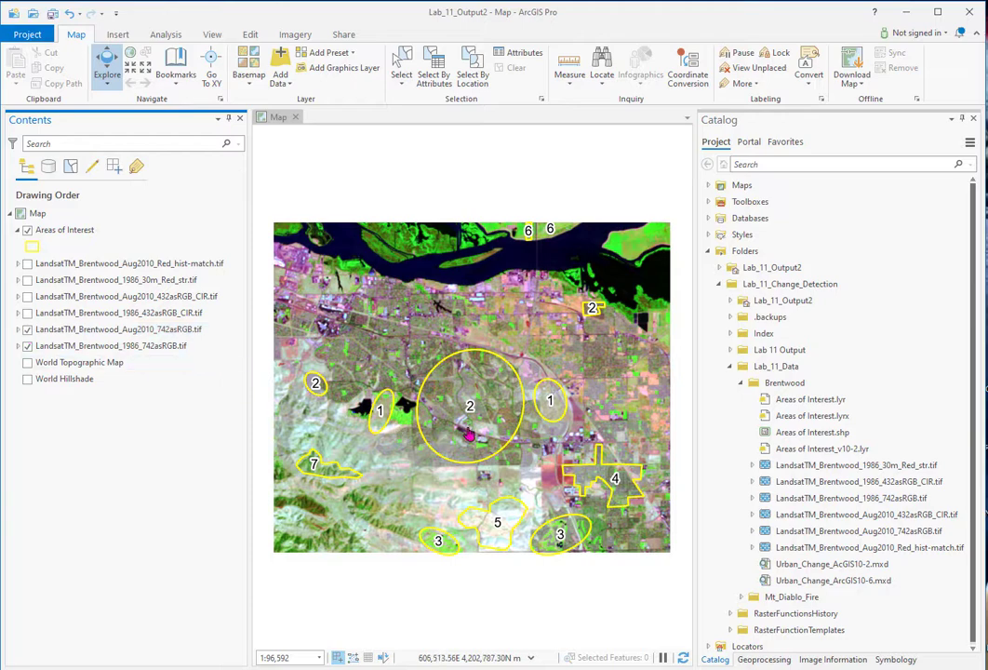
scroll(473, 407, "up", 2)
scroll(473, 407, "up", 2)
left_click(28, 333)
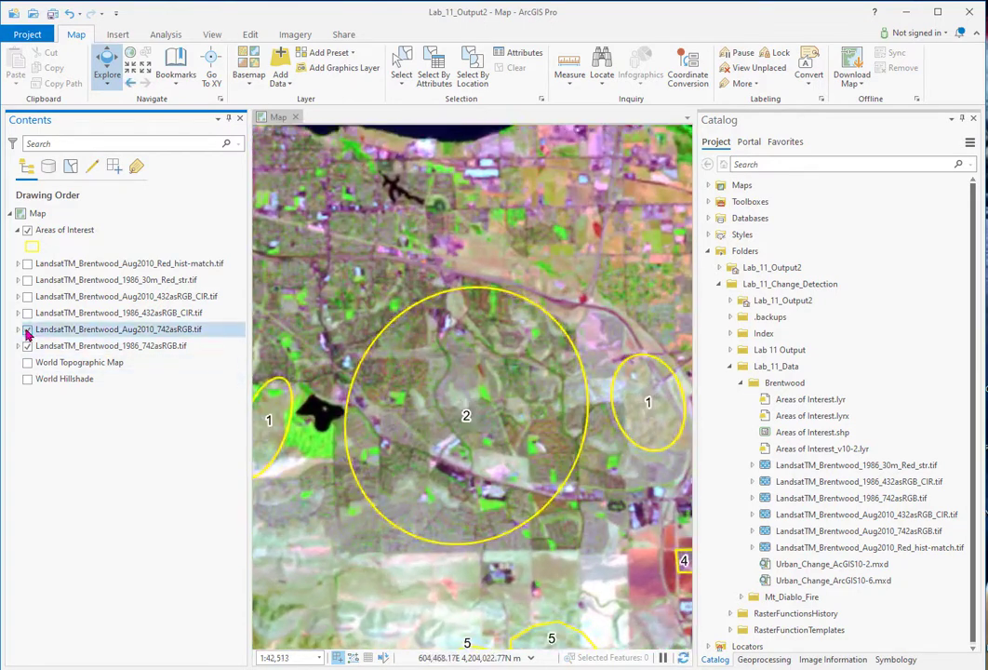
left_click(27, 330)
Turn on the 1986 and Aug2010 432asRGB_CIR layers and compare the two dates by toggling the 2010 image
left_click(27, 313)
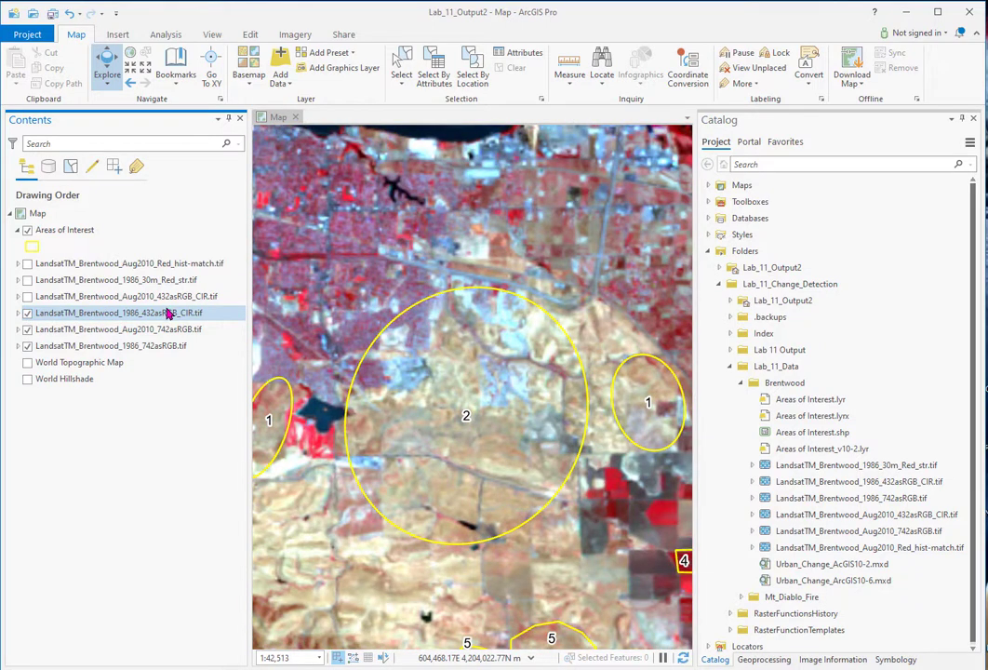
left_click(28, 296)
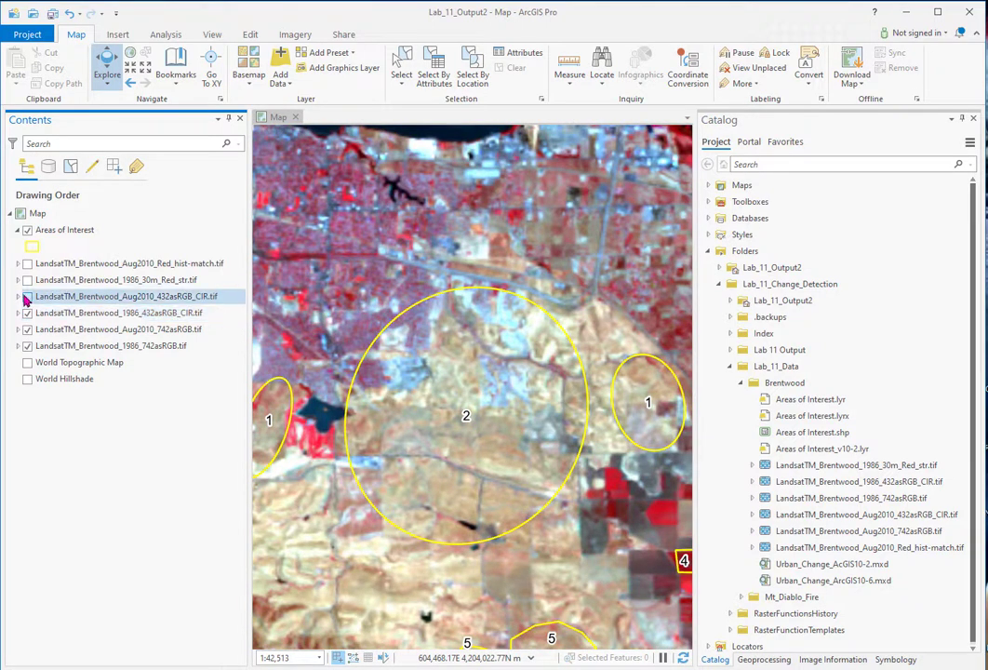
left_click(28, 297)
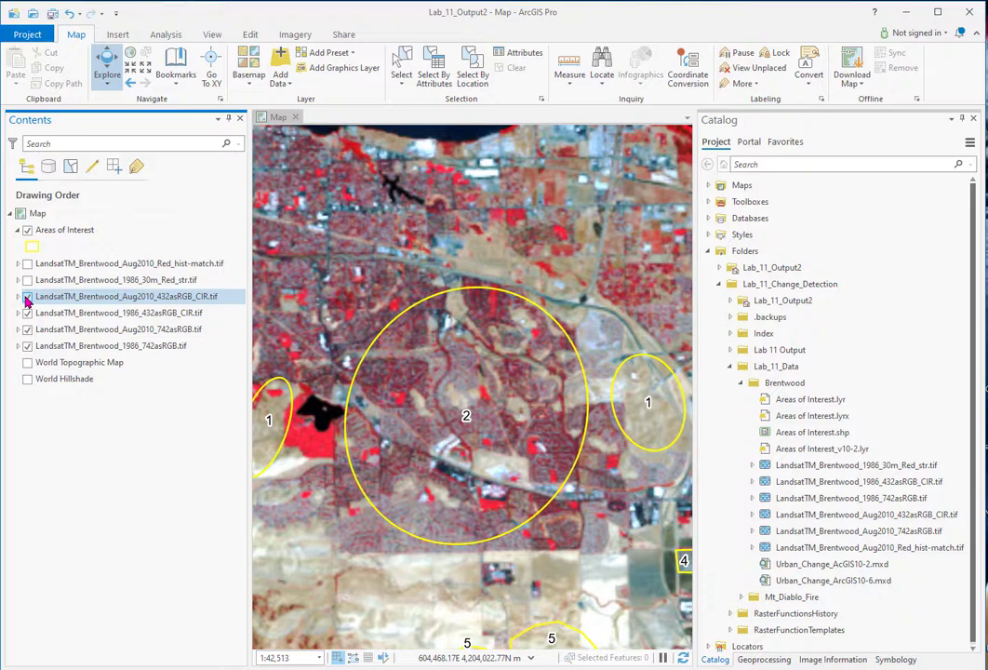
left_click(28, 296)
left_click(28, 297)
left_click(28, 297)
left_click(27, 297)
Show LandsatTM_Brentwood_1986_30m_Red_str.tif and compare it with Aug2010_Red_hist-match.tif, leaving the 2010 red band hidden
left_click(27, 281)
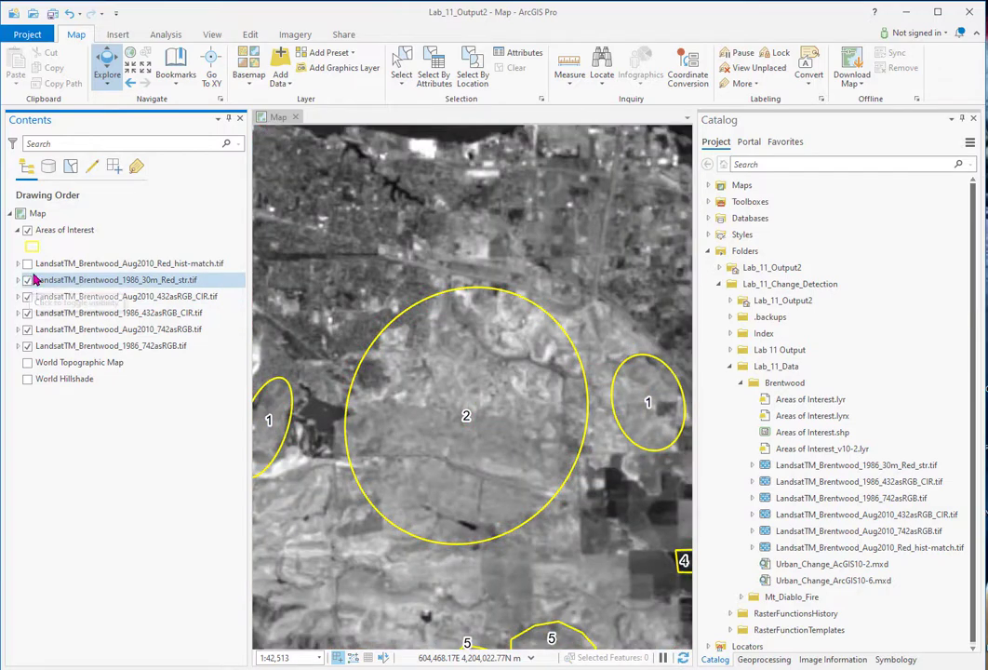
left_click(27, 266)
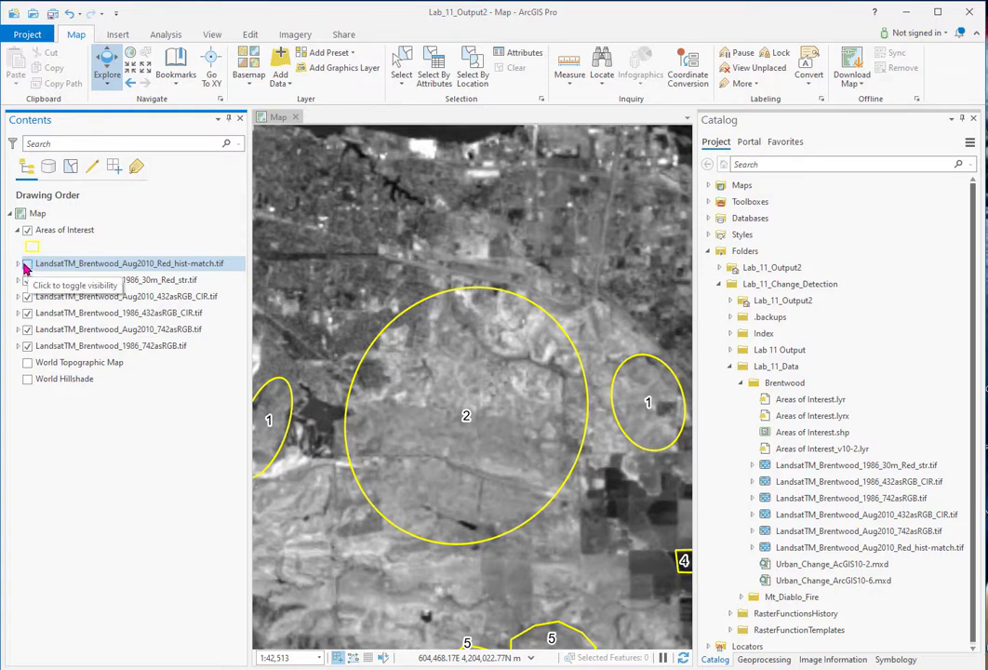
left_click(27, 265)
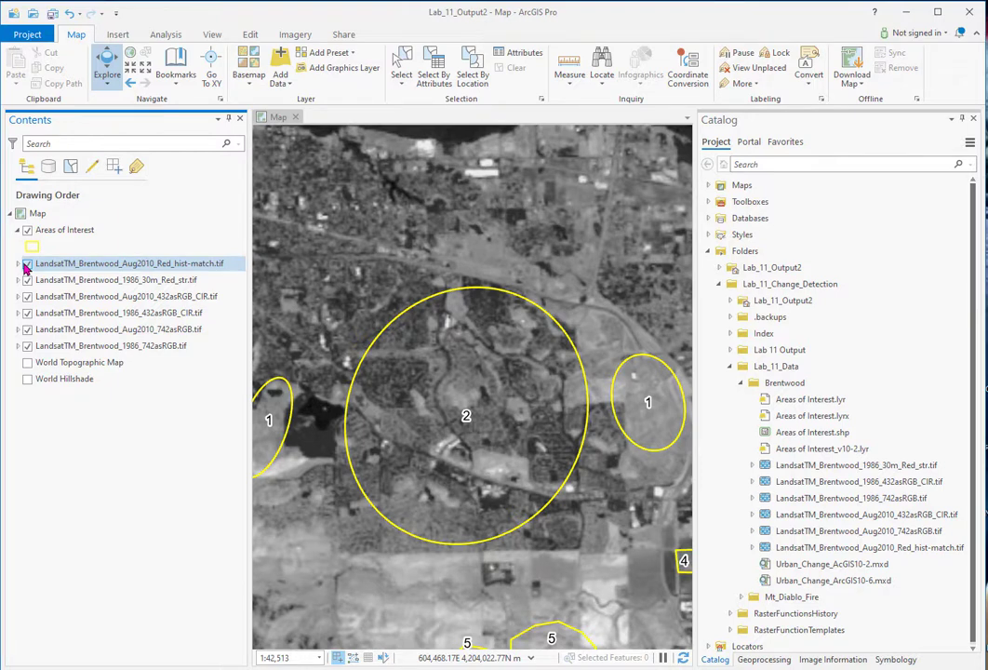
left_click(27, 264)
left_click(27, 265)
left_click(27, 265)
scroll(467, 469, "down", 3)
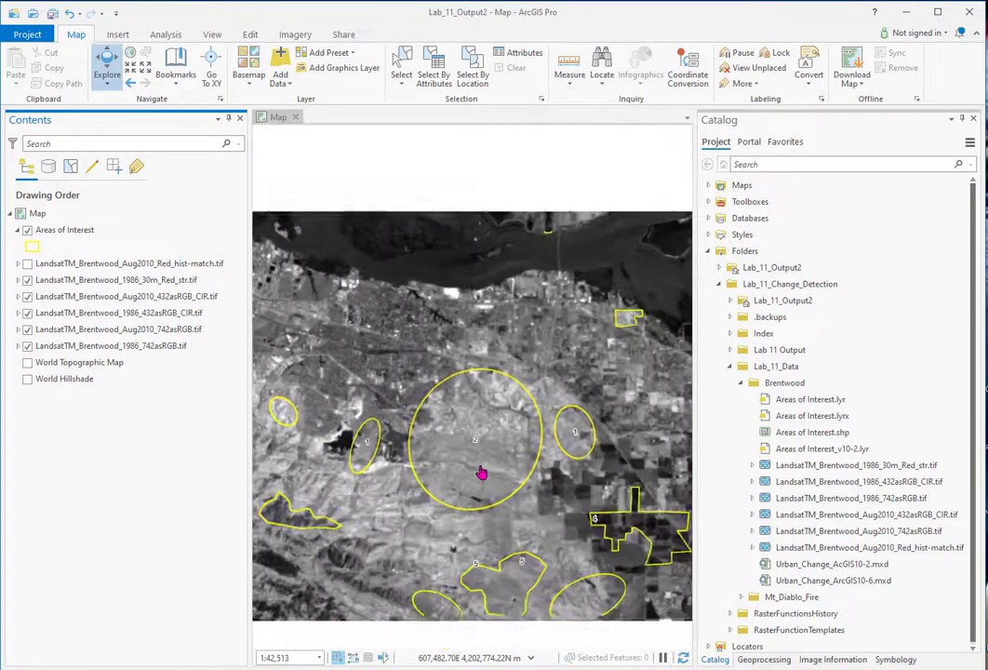
Create a Compute Change layer with the Difference method from LandsatTM_Brentwood_1986_30m_Red_str.tif as Raster and LandsatTM_Brentwood_Aug2010_Red_hist-match.tif as Raster2
left_click(296, 36)
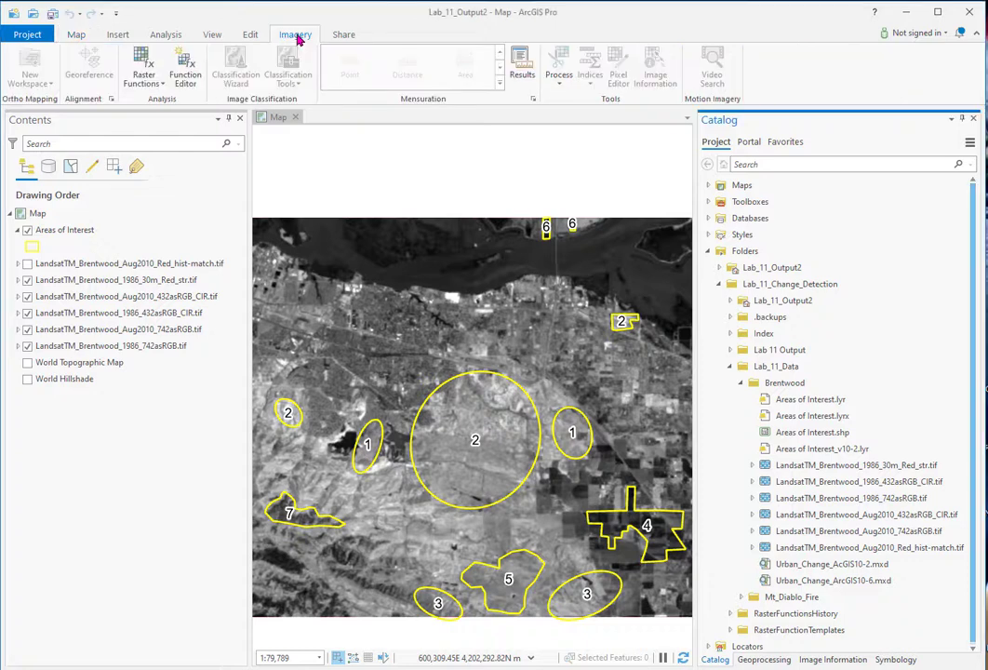
left_click(141, 62)
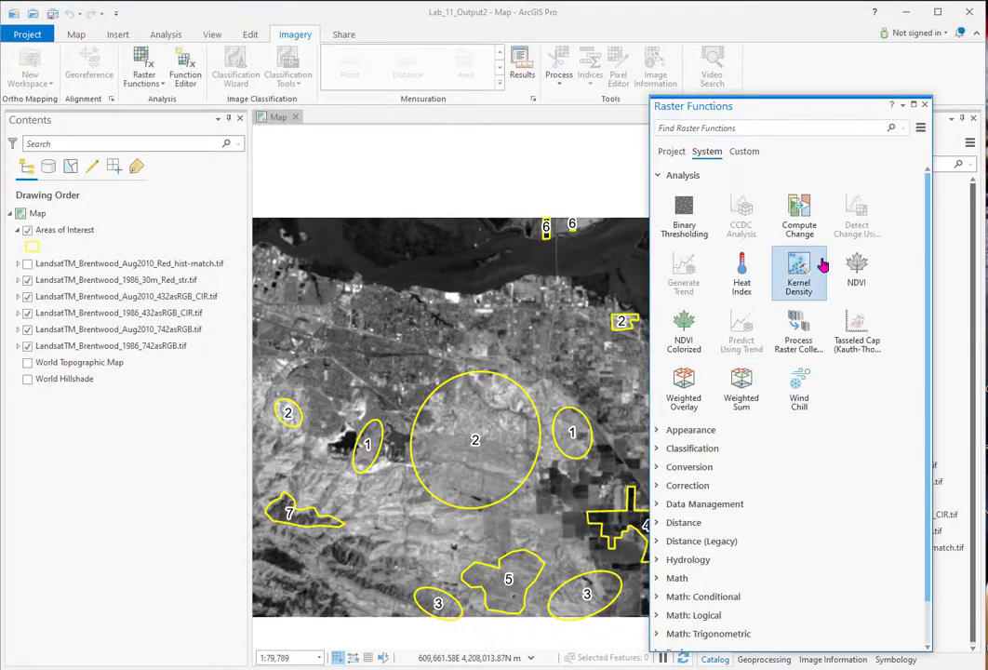
left_click(798, 212)
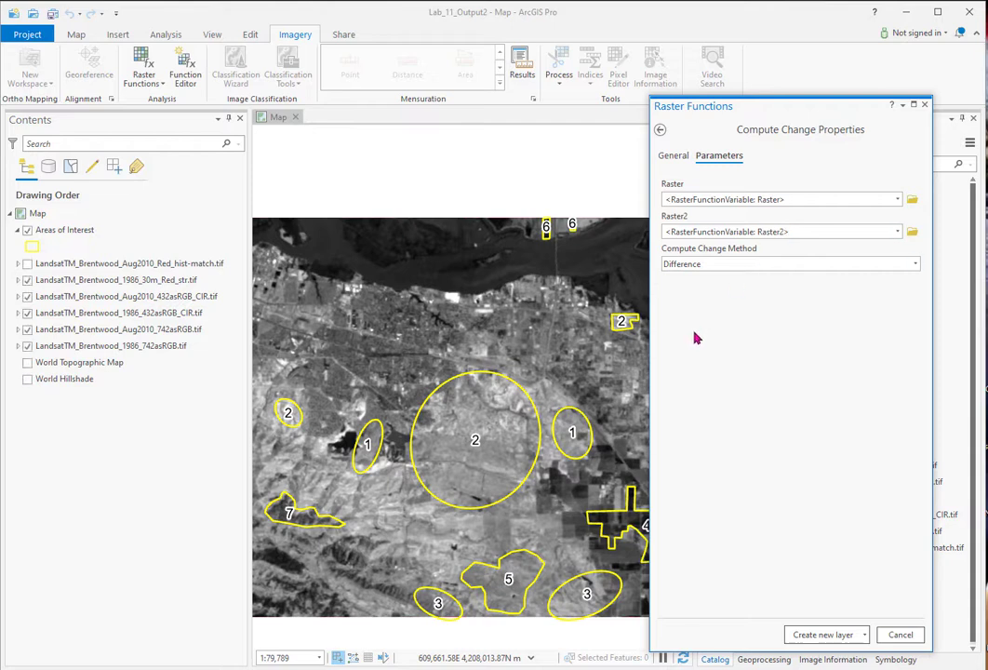
left_click(897, 201)
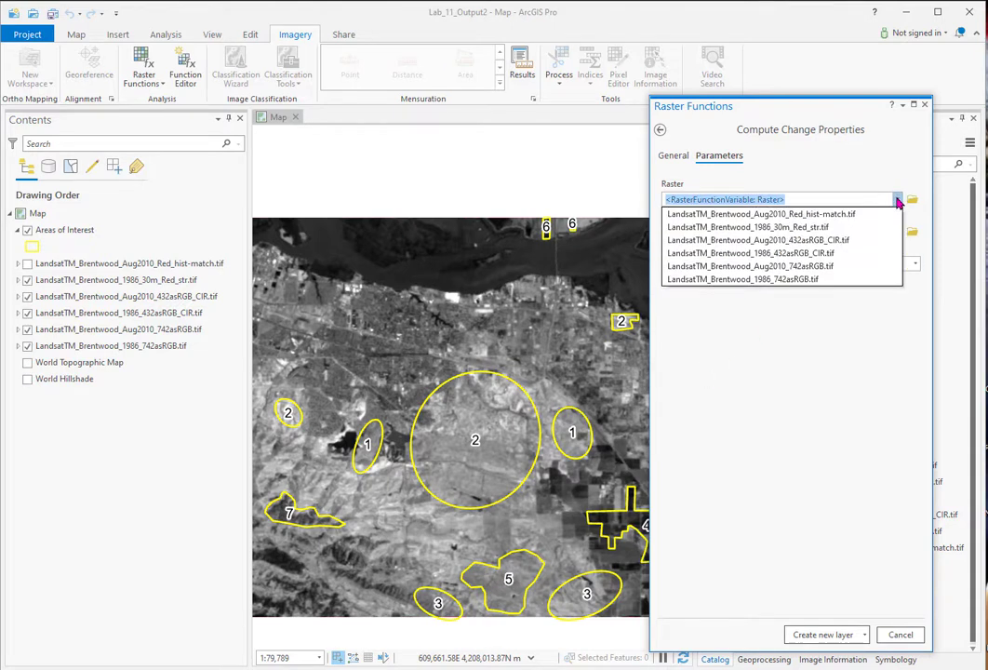
left_click(782, 231)
left_click(899, 233)
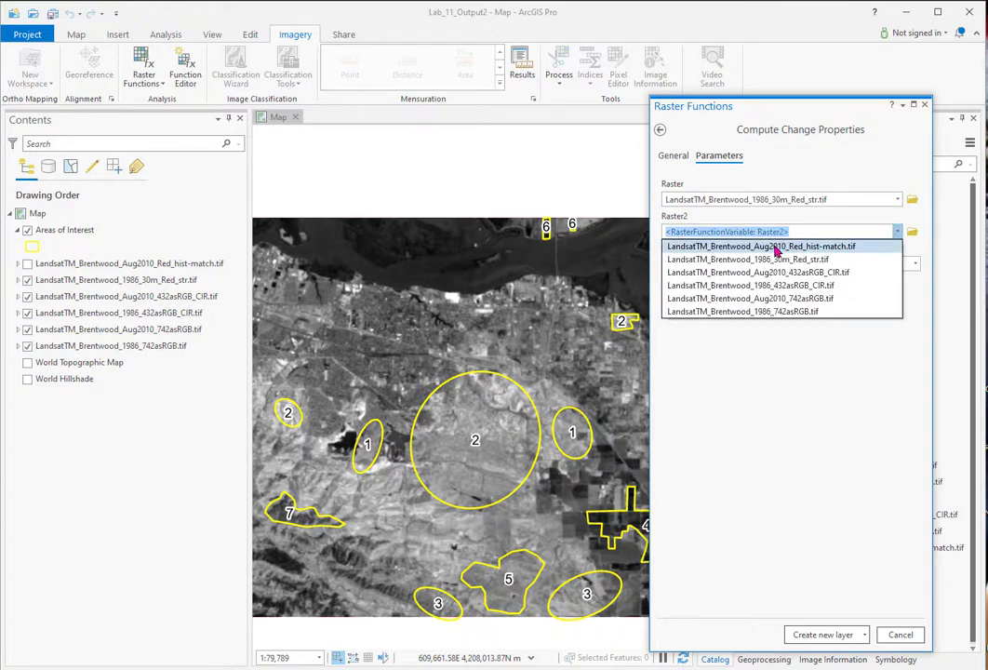
left_click(777, 247)
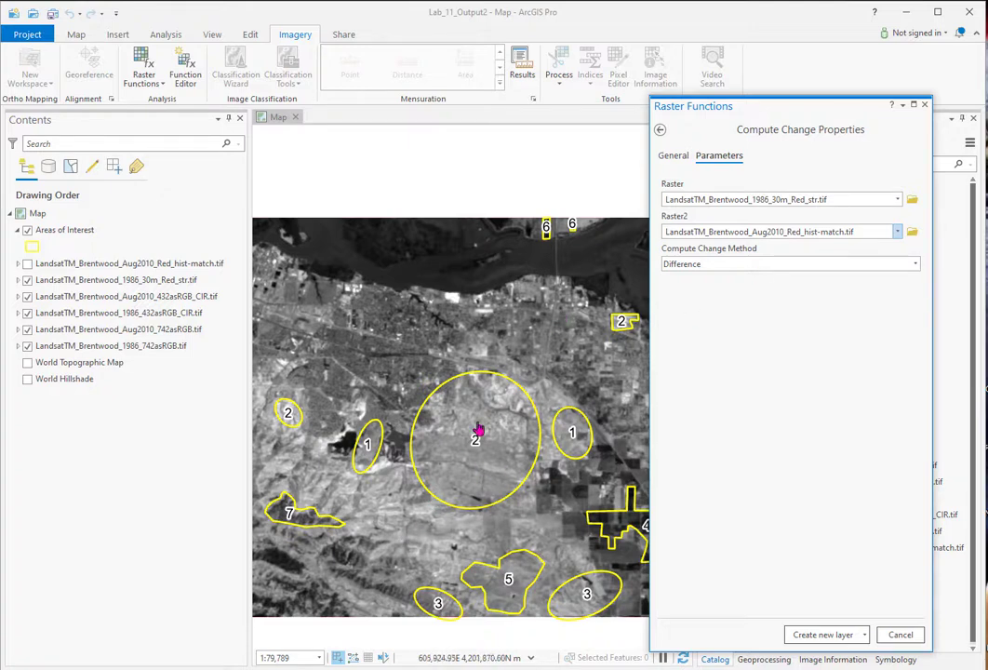
left_click(917, 269)
left_click(916, 269)
left_click(823, 635)
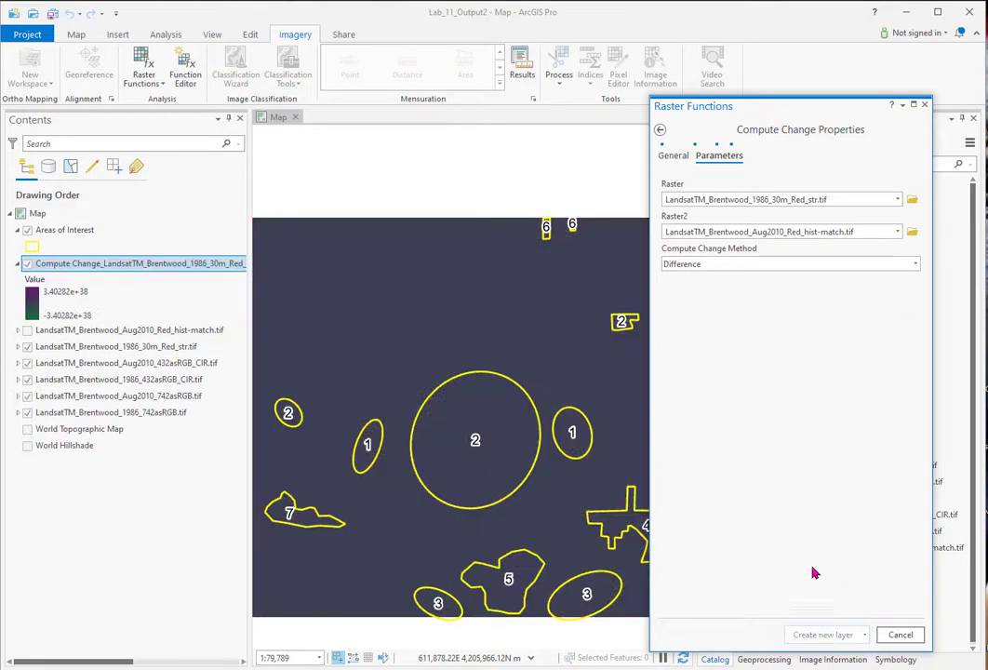
Apply a Minimum Maximum stretch to the new Compute Change layer and calculate its statistics
right_click(131, 268)
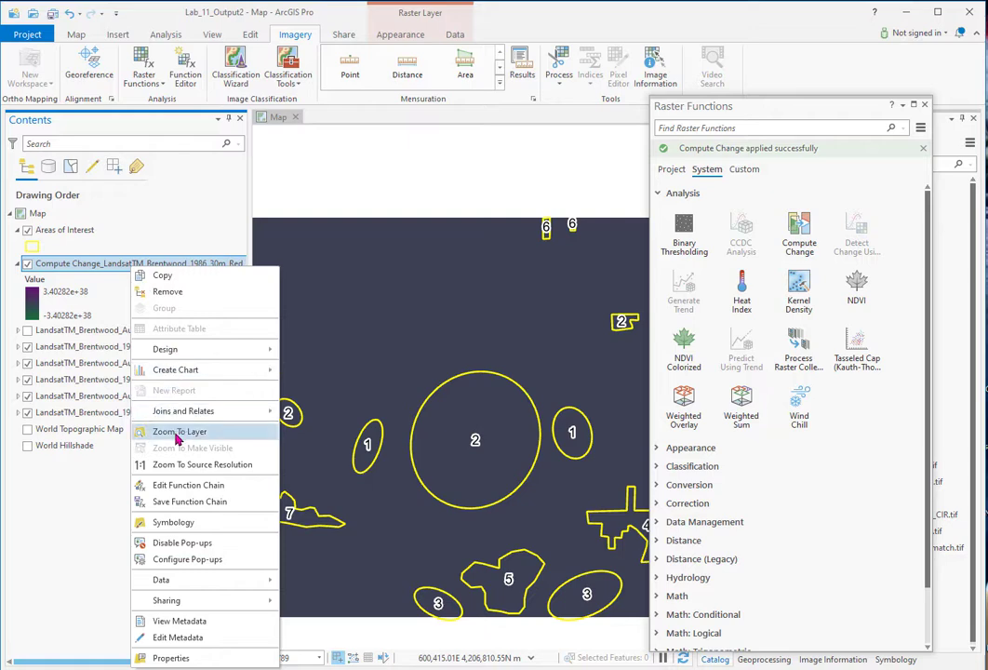
left_click(181, 431)
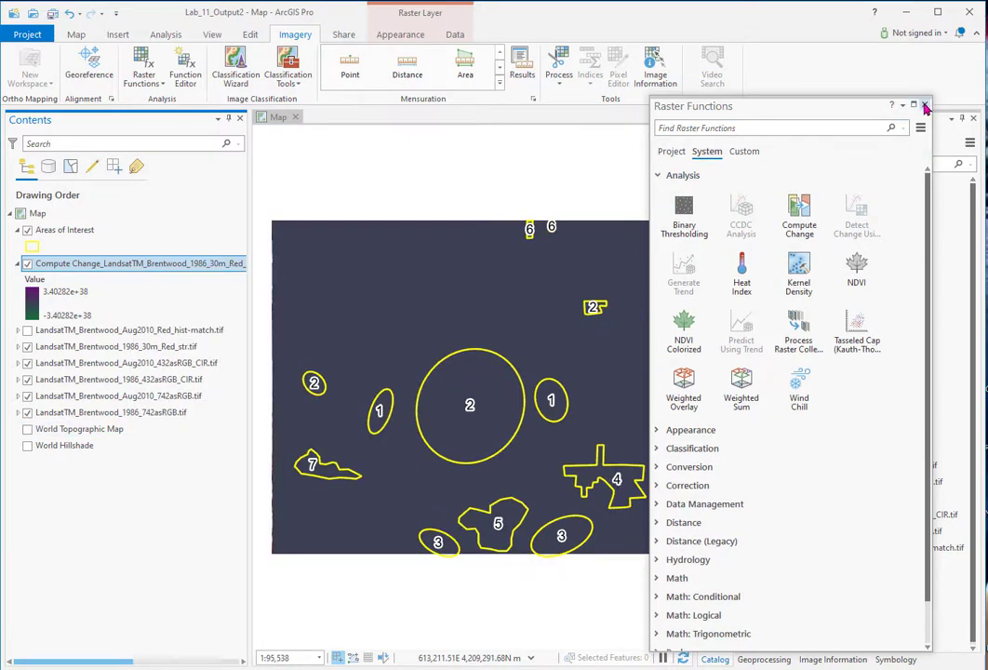
left_click(925, 104)
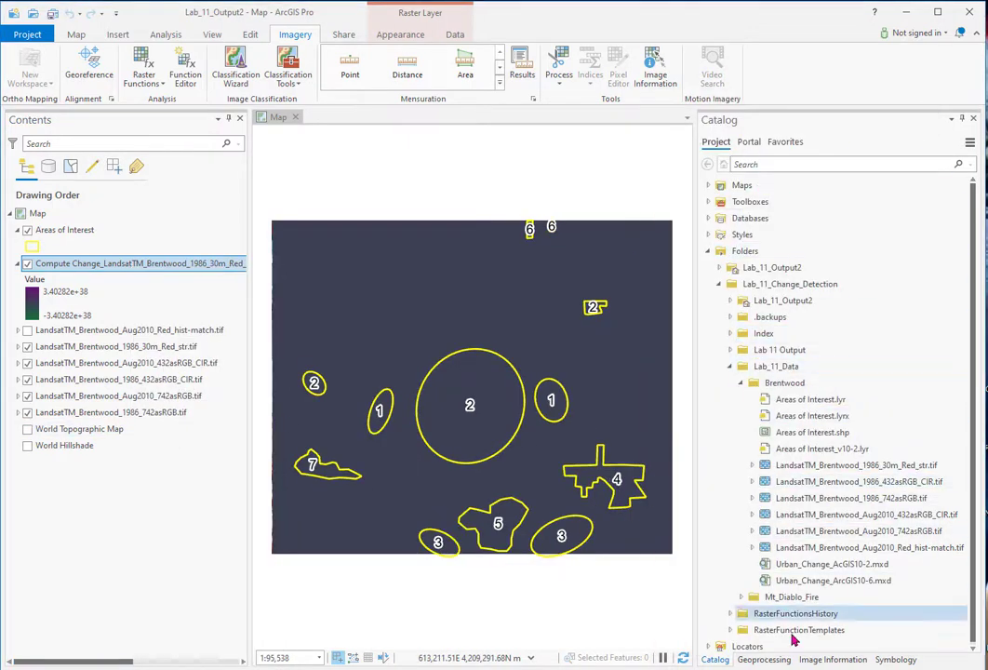
left_click(884, 658)
left_click(856, 292)
left_click(835, 369)
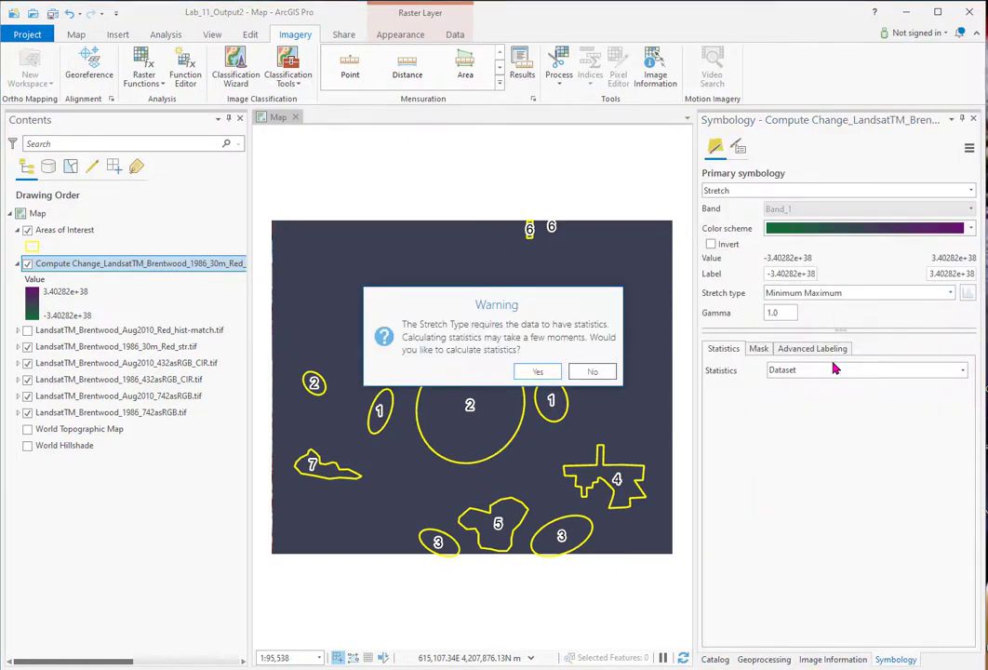
left_click(538, 373)
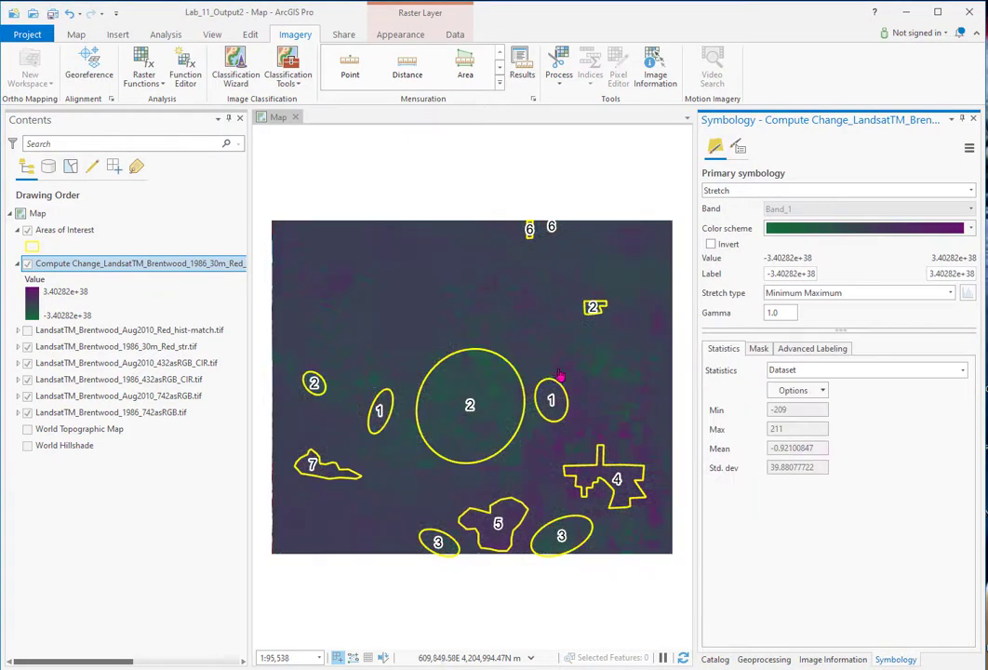
Give the Compute Change layer a black-to-white color scheme and set its stretch statistics to Custom
left_click(971, 229)
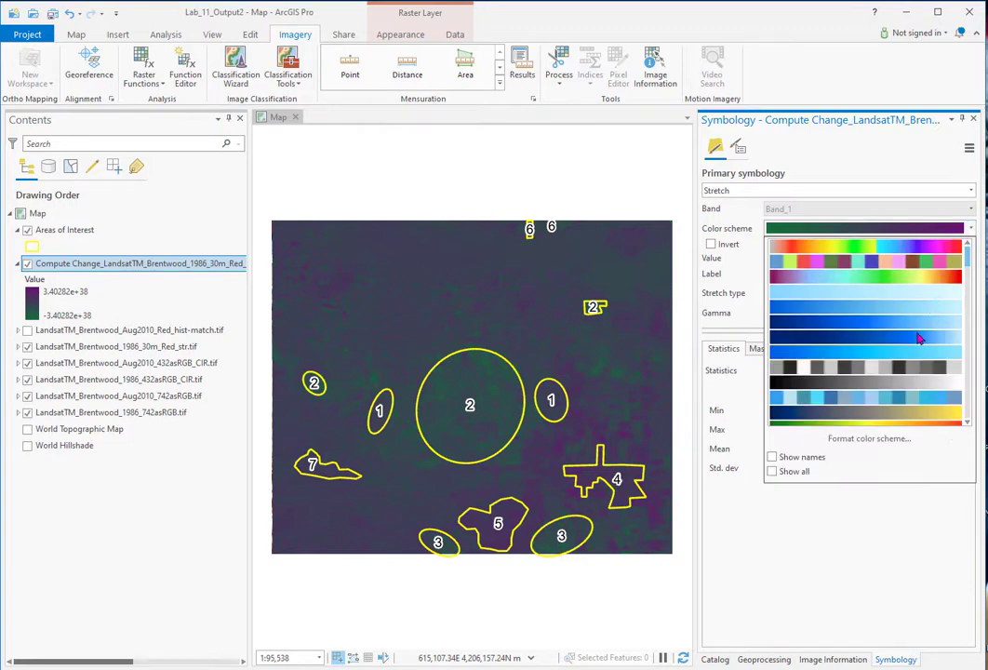
left_click(906, 385)
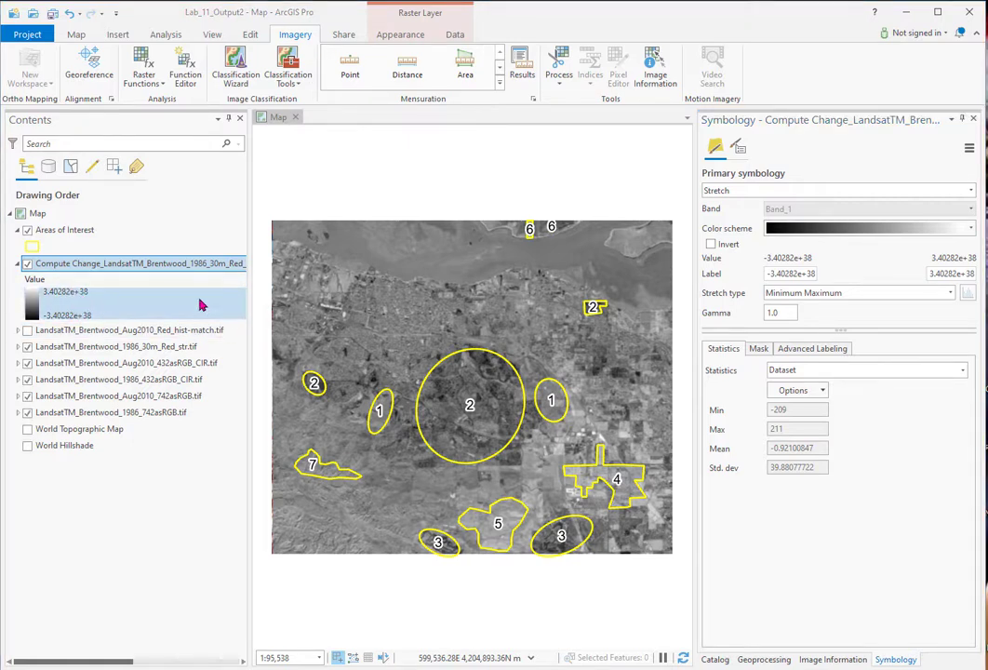
left_click(730, 350)
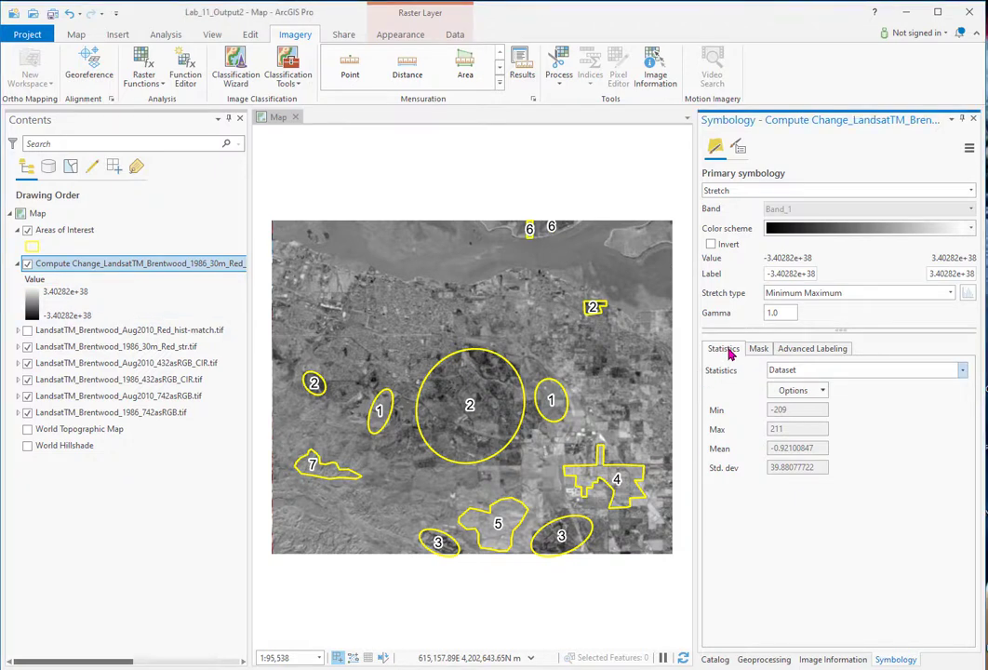
left_click(963, 371)
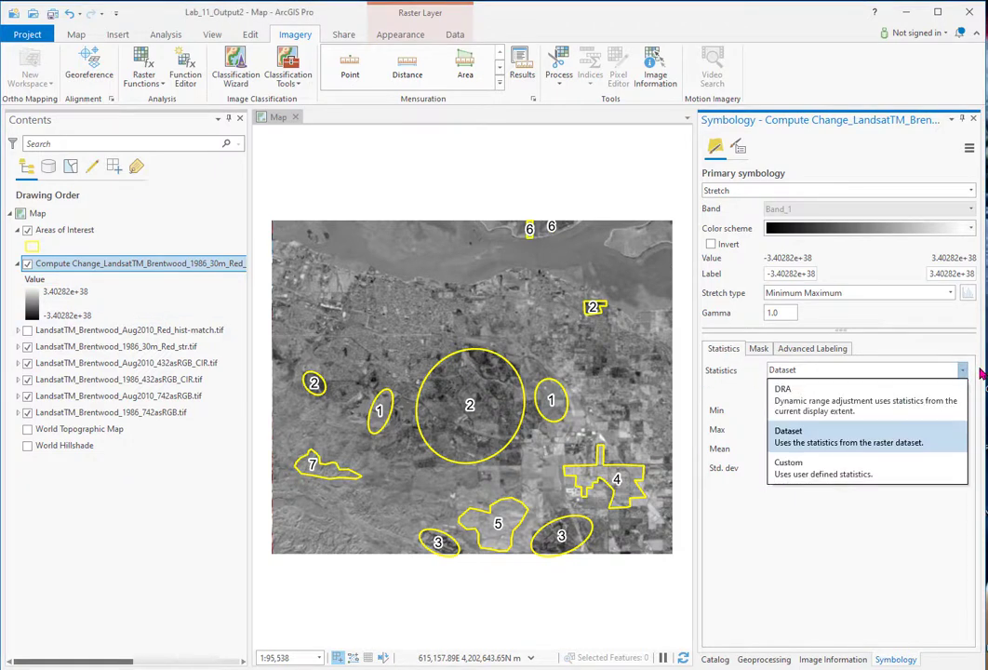
left_click(797, 476)
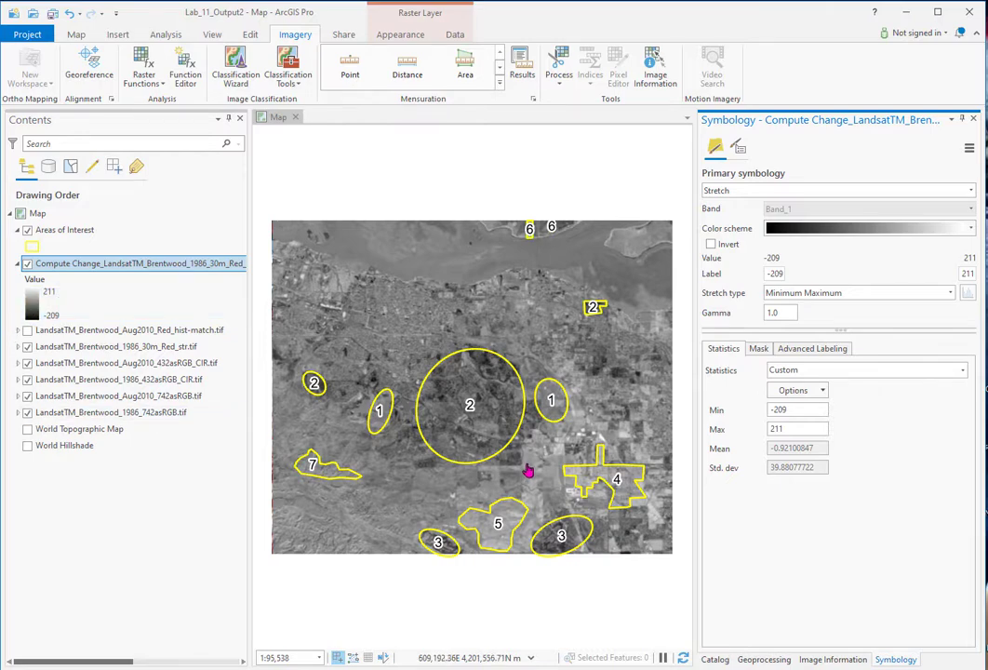
Examine the Compute Change pixel values inside the numbered areas of interest using Image Information
left_click(833, 658)
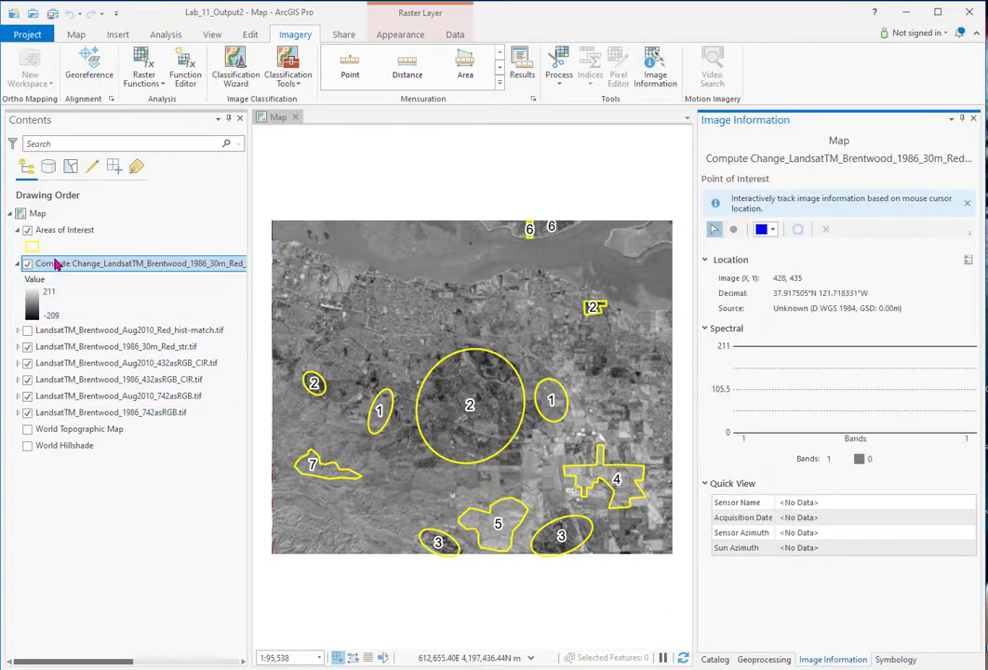
scroll(527, 468, "up", 2)
scroll(527, 468, "up", 2)
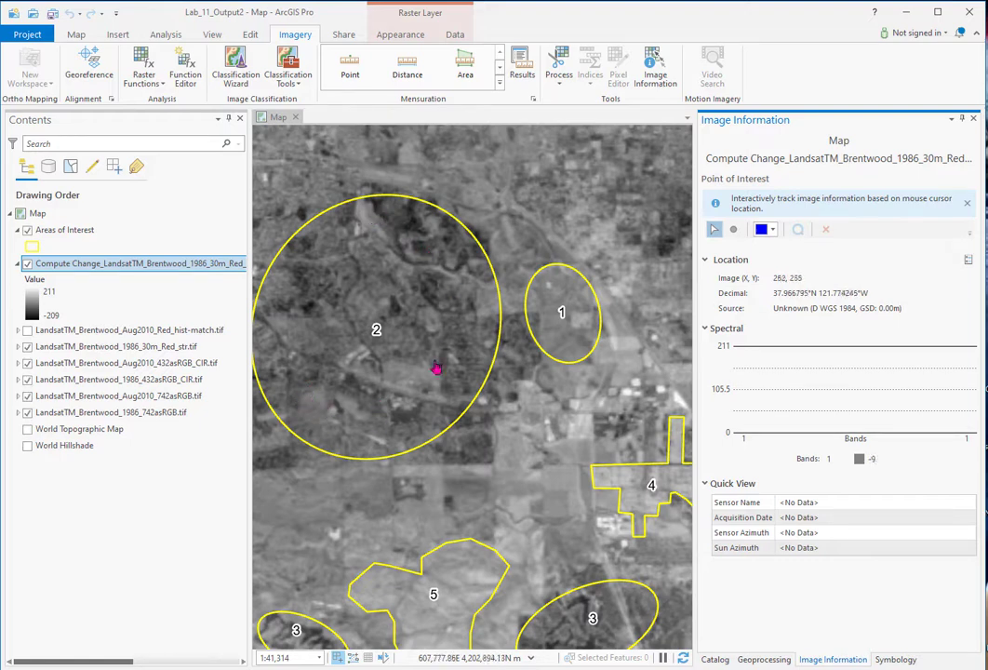
left_click_drag(322, 288, 452, 292)
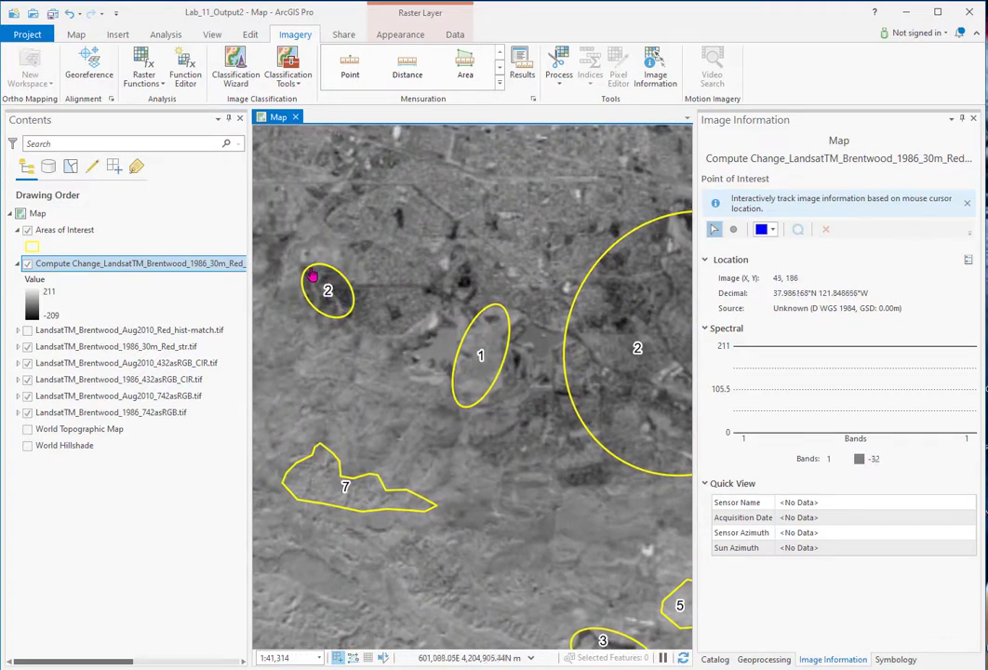
left_click_drag(523, 456, 403, 232)
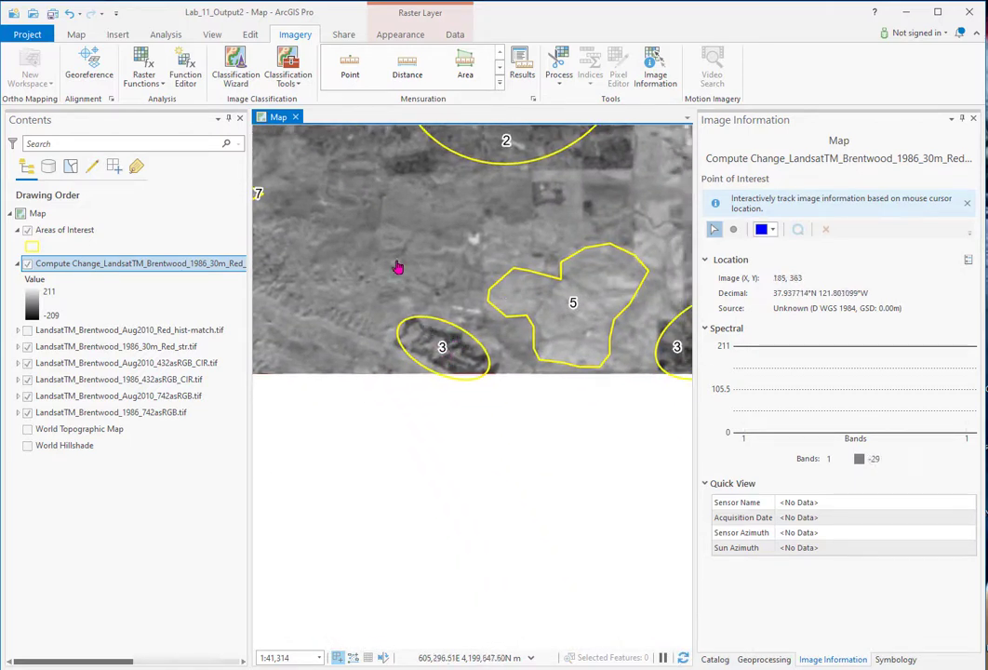
scroll(385, 248, "down", 2)
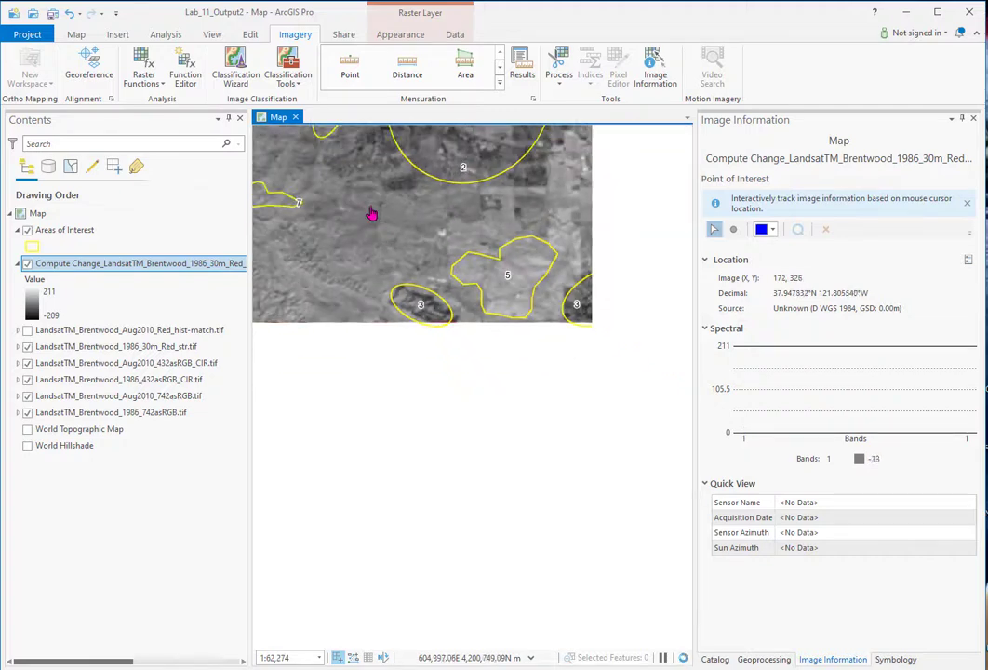
Set the Compute Change layer's stretch type to Percent Clip
scroll(404, 432, "down", 1)
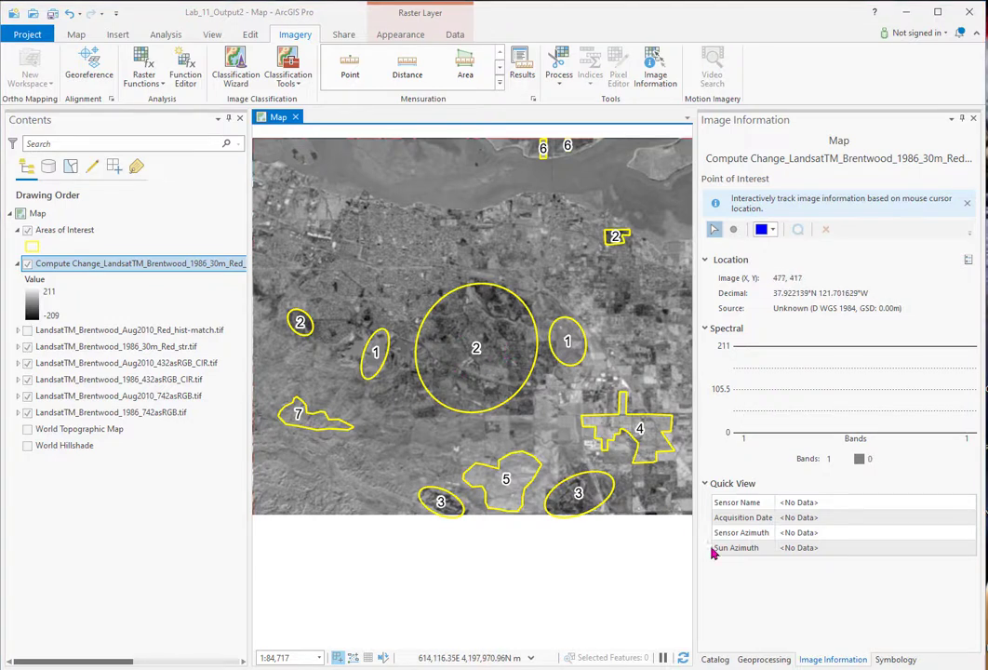
left_click(895, 659)
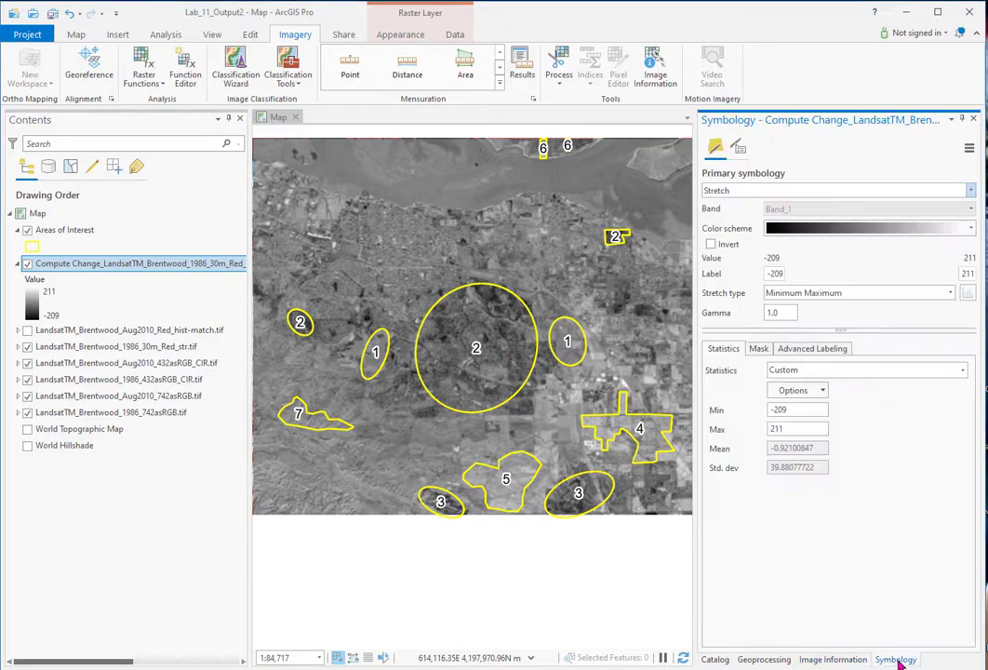
left_click(949, 293)
left_click(786, 400)
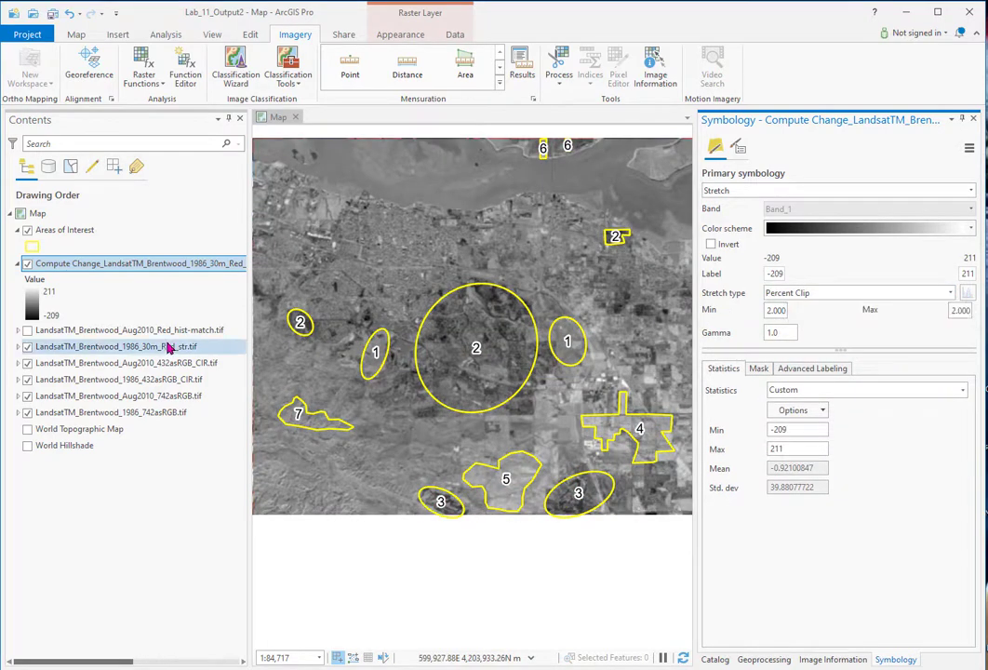
Narrow the Compute Change layer's histogram stretch limits to about -73.03 and 77.09
right_click(121, 266)
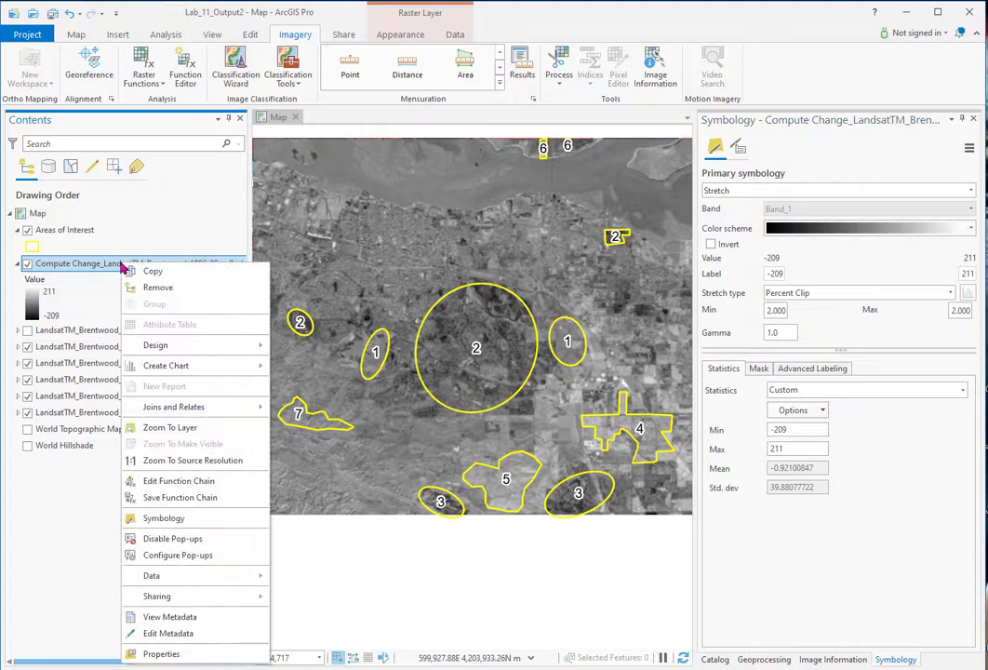
left_click(163, 519)
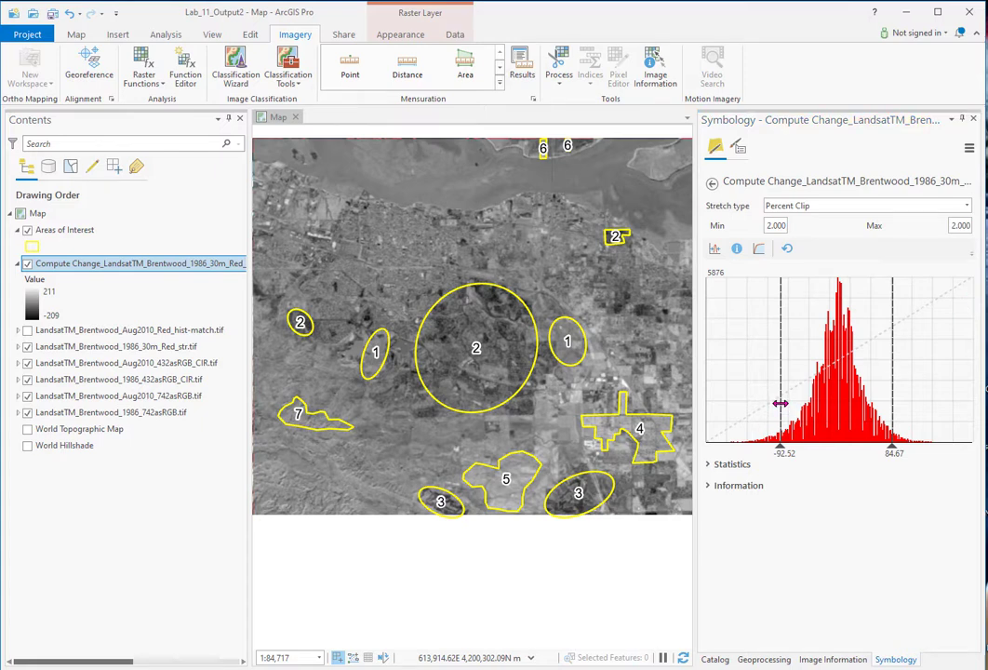
left_click_drag(779, 403, 793, 403)
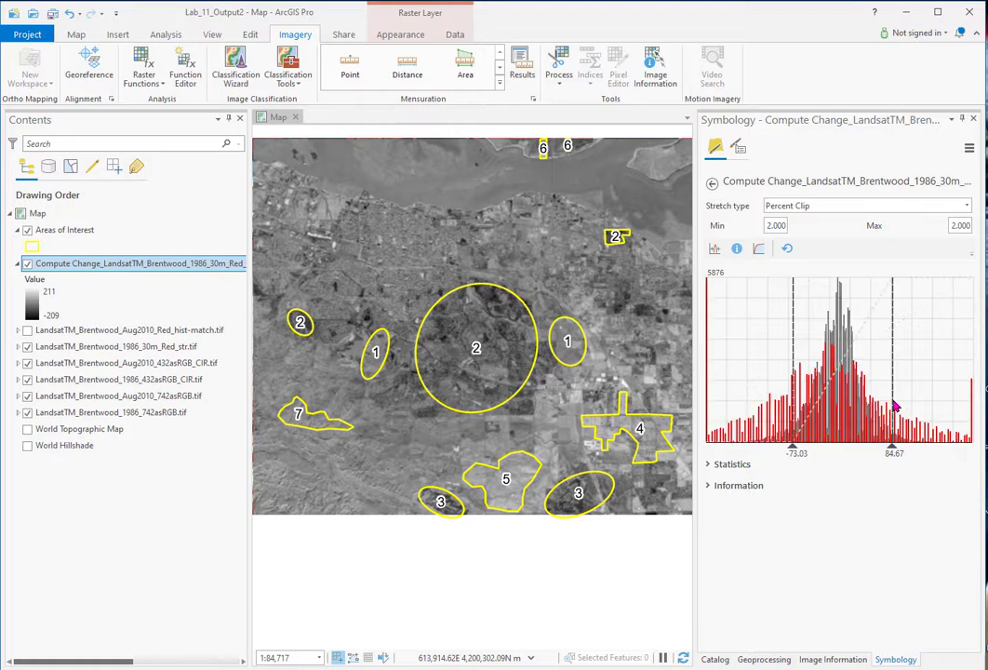
left_click_drag(892, 397, 886, 400)
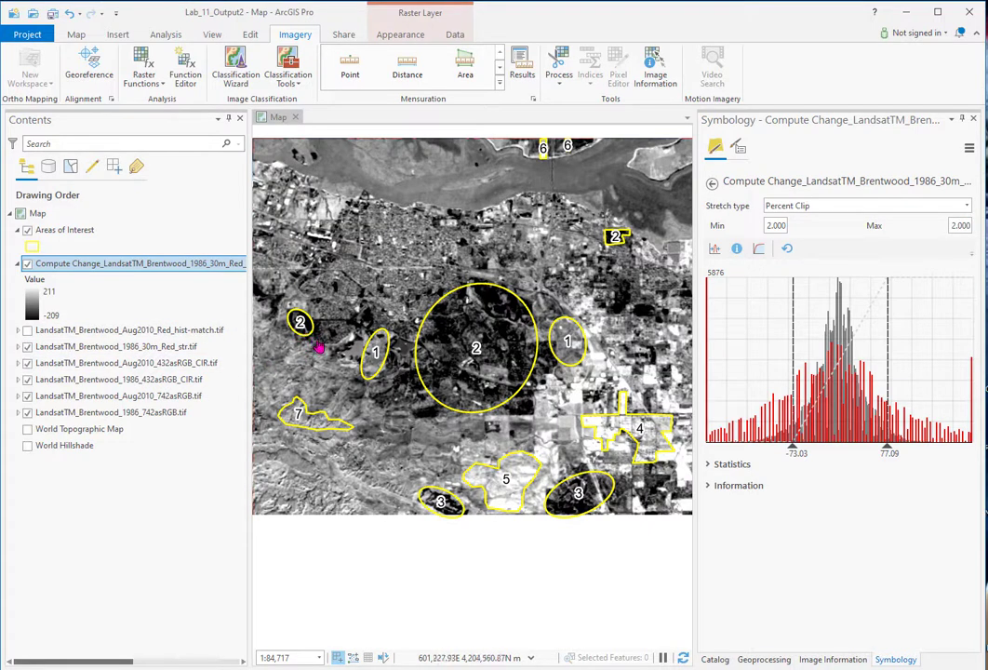
Set the Compute Change layer's resampling type to Nearest Neighbor
scroll(375, 344, "up", 5)
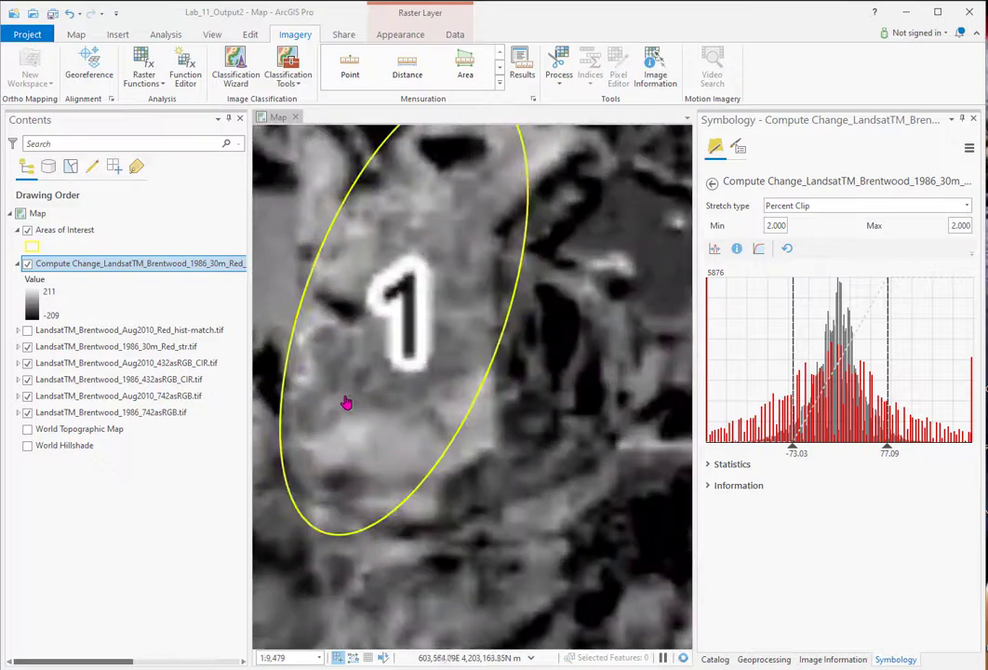
left_click(397, 37)
left_click(432, 82)
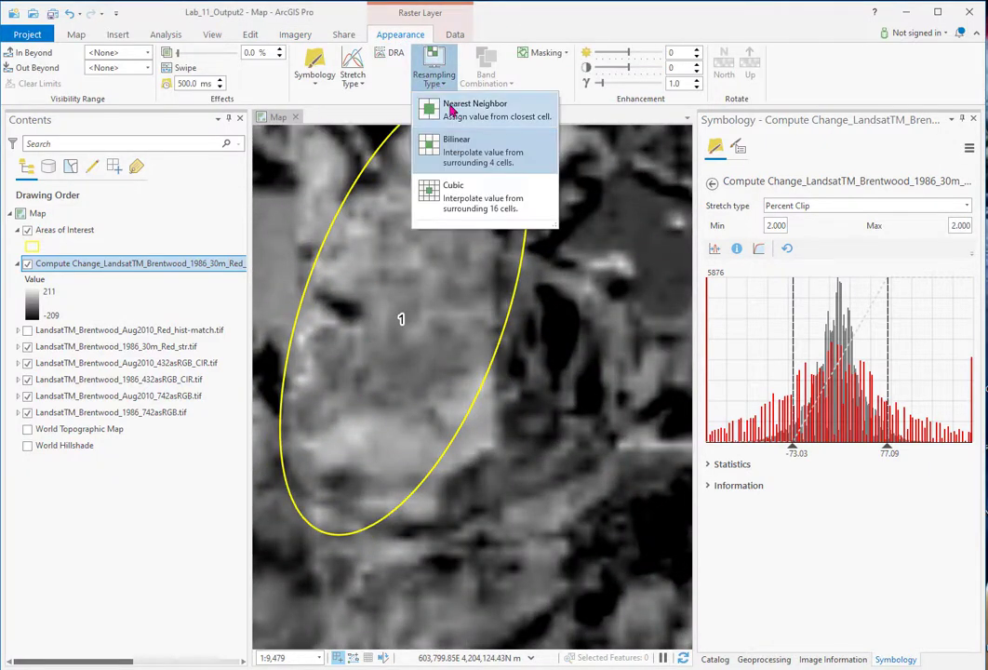
left_click(450, 110)
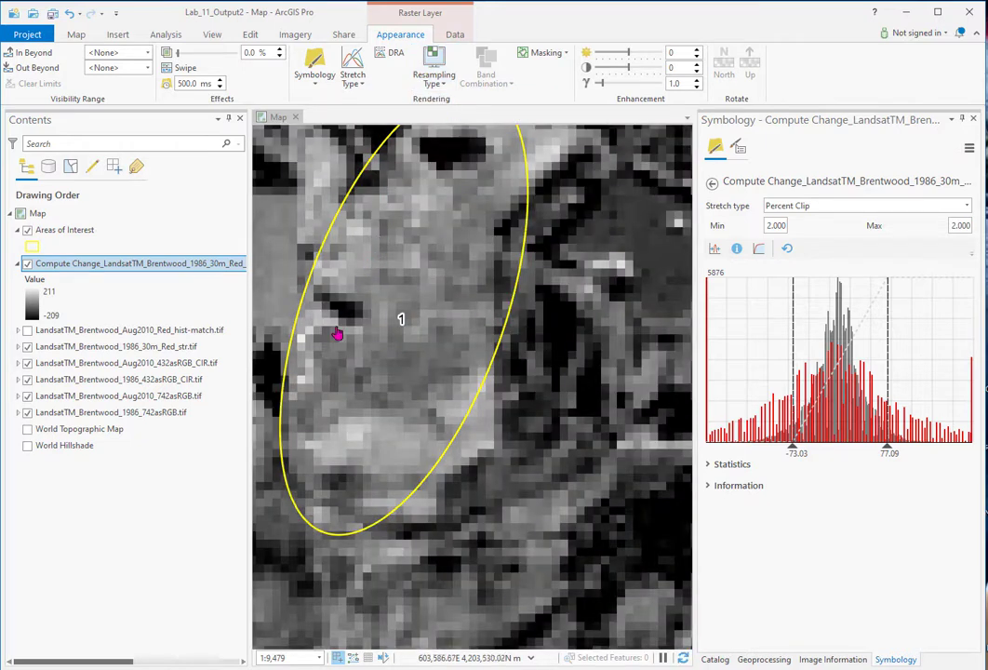
Hide the Compute Change layer and show LandsatTM_Brentwood_Aug2010_Red_hist-match.tif
scroll(341, 322, "down", 2)
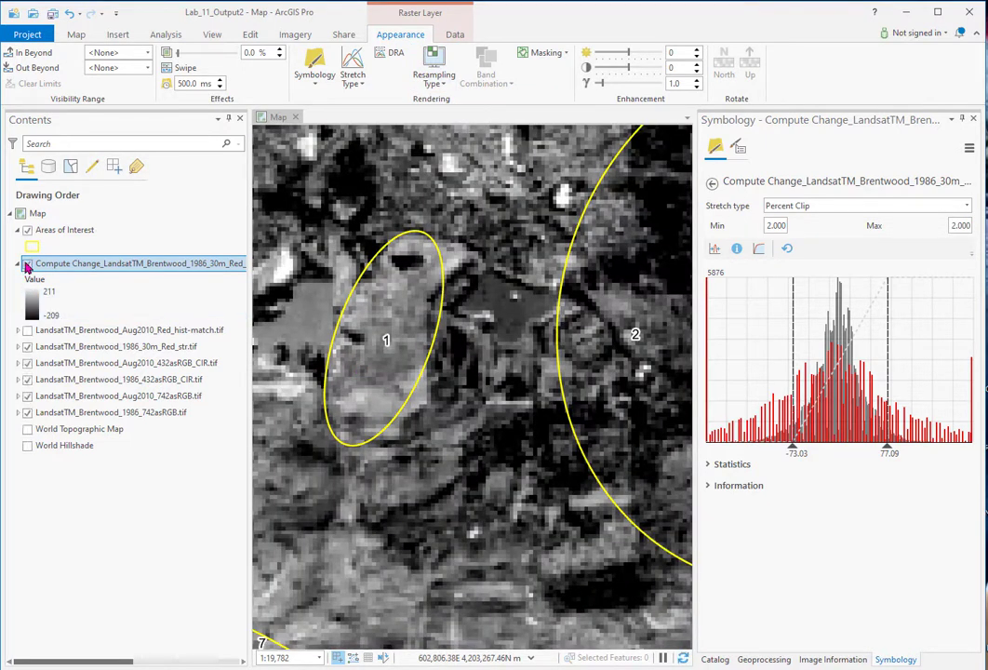
left_click(27, 264)
left_click(27, 333)
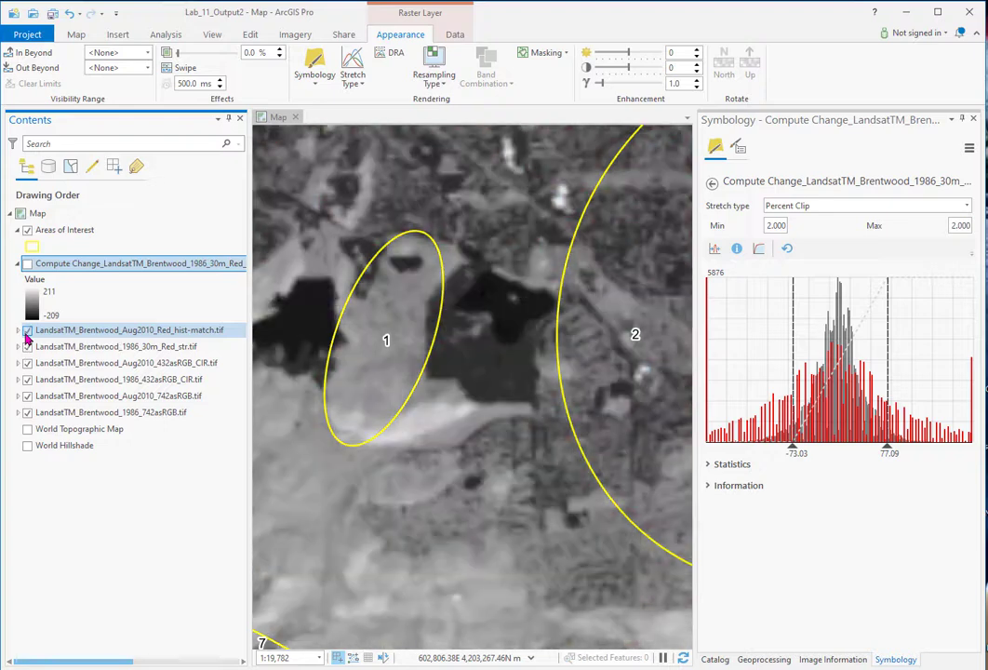
left_click(27, 346)
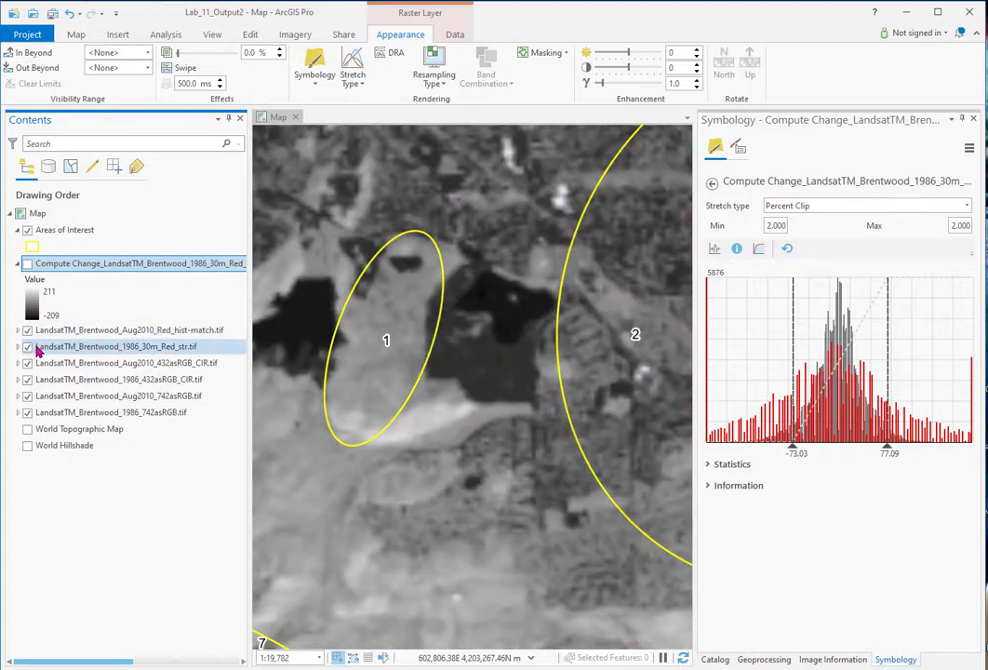
Set the resampling type of LandsatTM_Brentwood_1986_30m_Red_str.tif to Nearest Neighbor
left_click(434, 76)
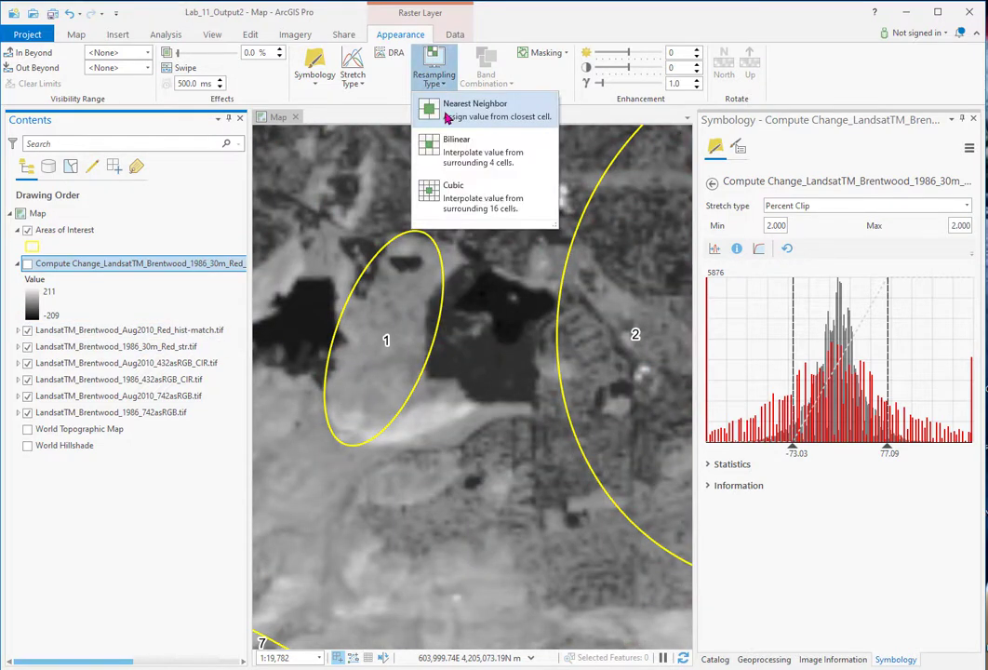
left_click(448, 115)
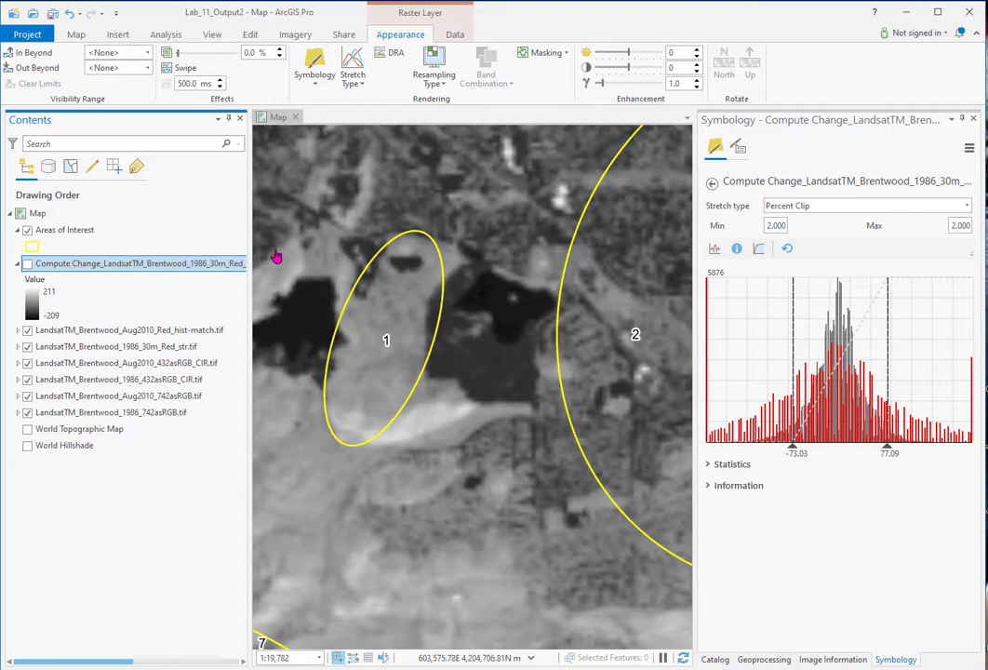
left_click(67, 346)
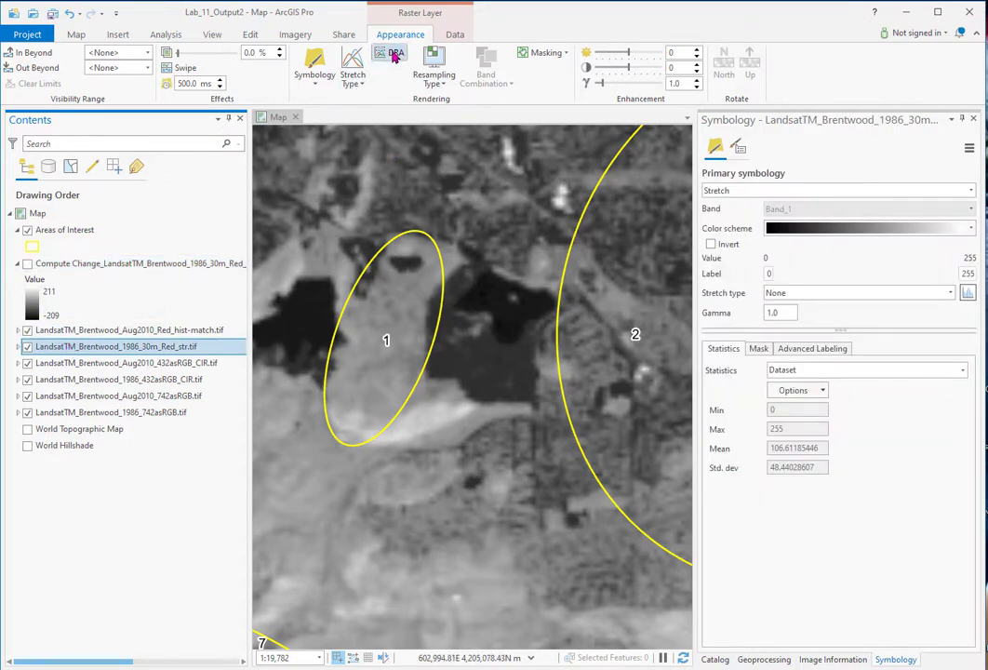
left_click(432, 78)
left_click(437, 141)
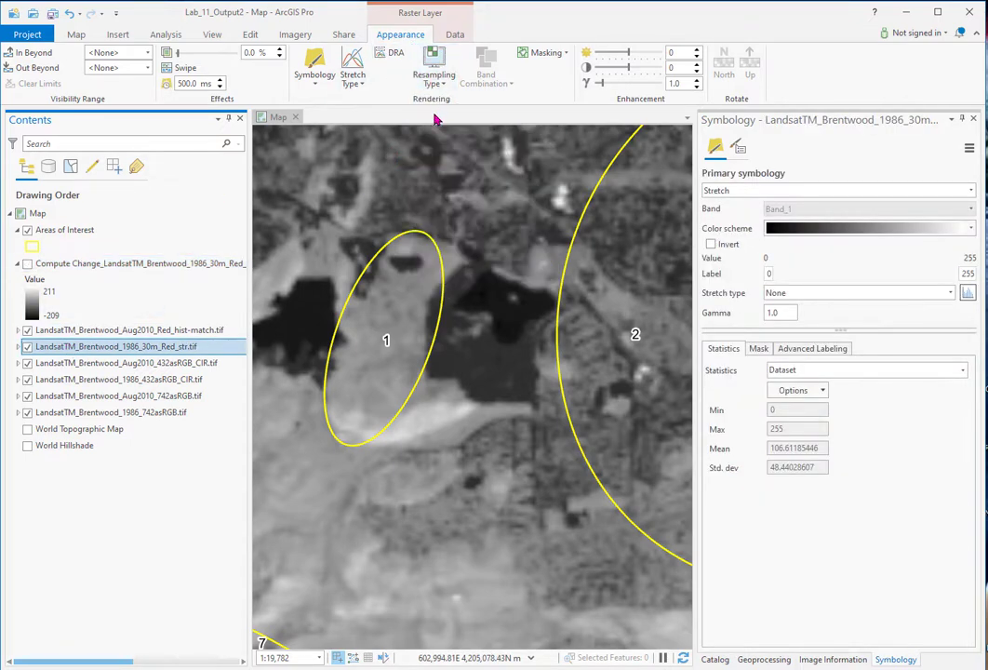
Set the resampling type of LandsatTM_Brentwood_Aug2010_Red_hist-match.tif to Nearest Neighbor
scroll(377, 339, "up", 3)
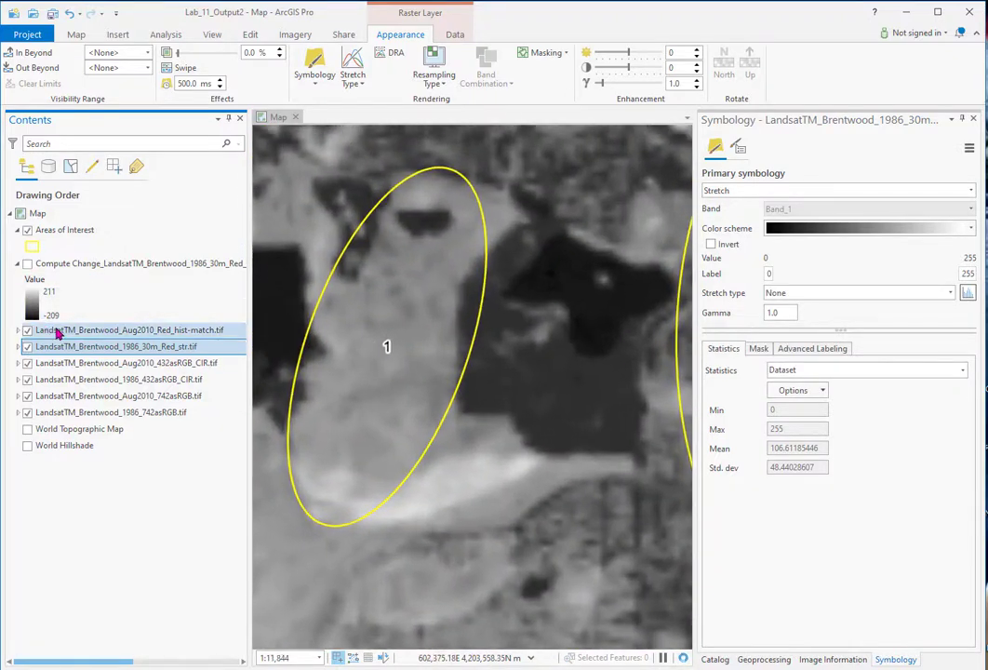
left_click(58, 331)
left_click(438, 80)
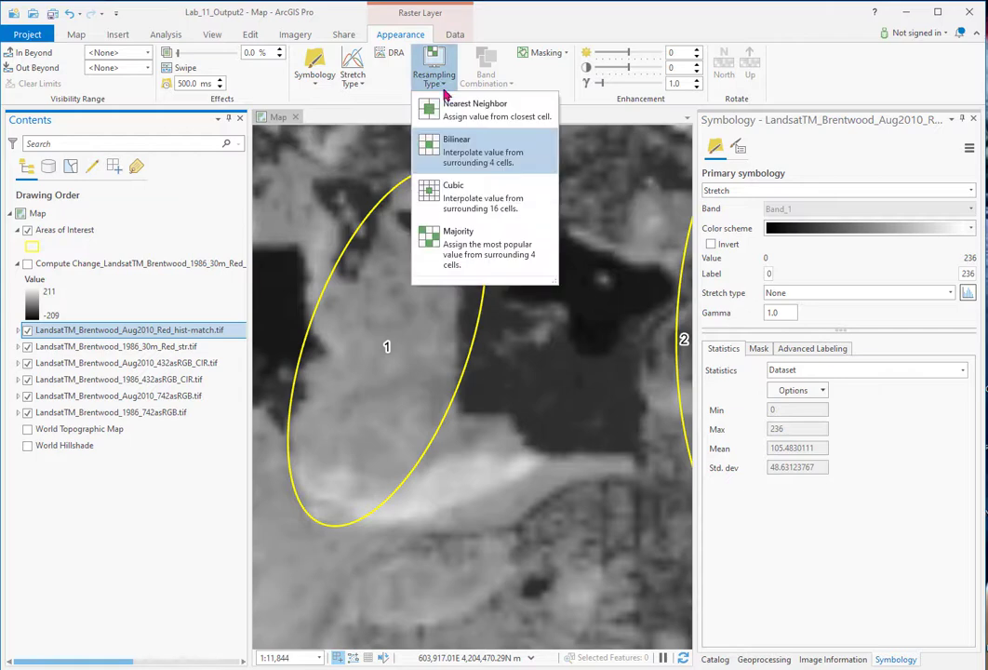
left_click(472, 109)
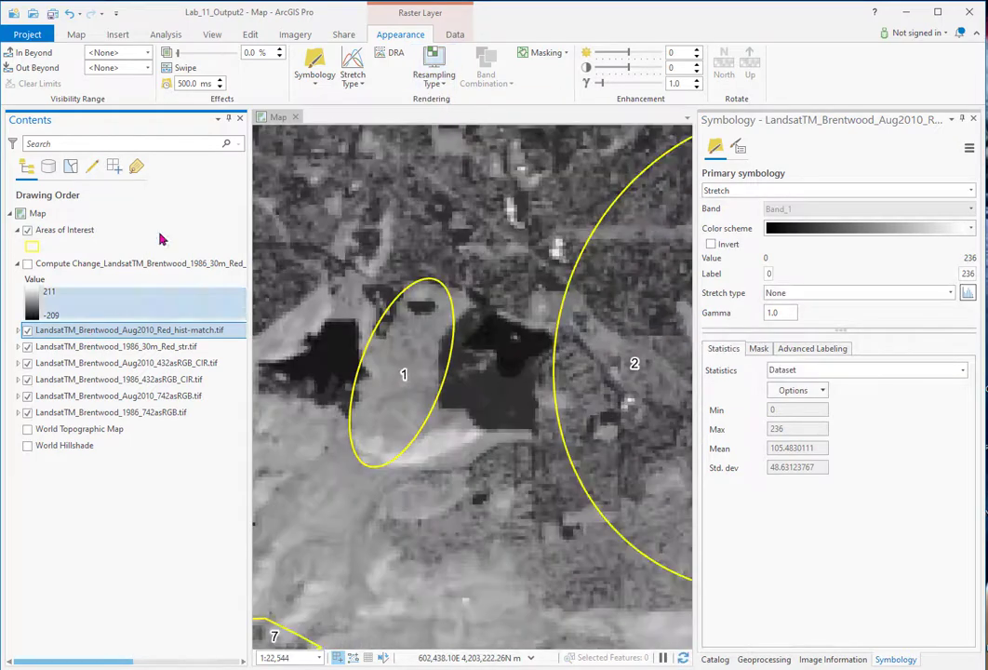
Swipe the August 2010 red-band layer over the 1986 one to compare the western area of interest 1
left_click(184, 75)
left_click_drag(395, 219, 342, 293)
scroll(341, 288, "up", 3)
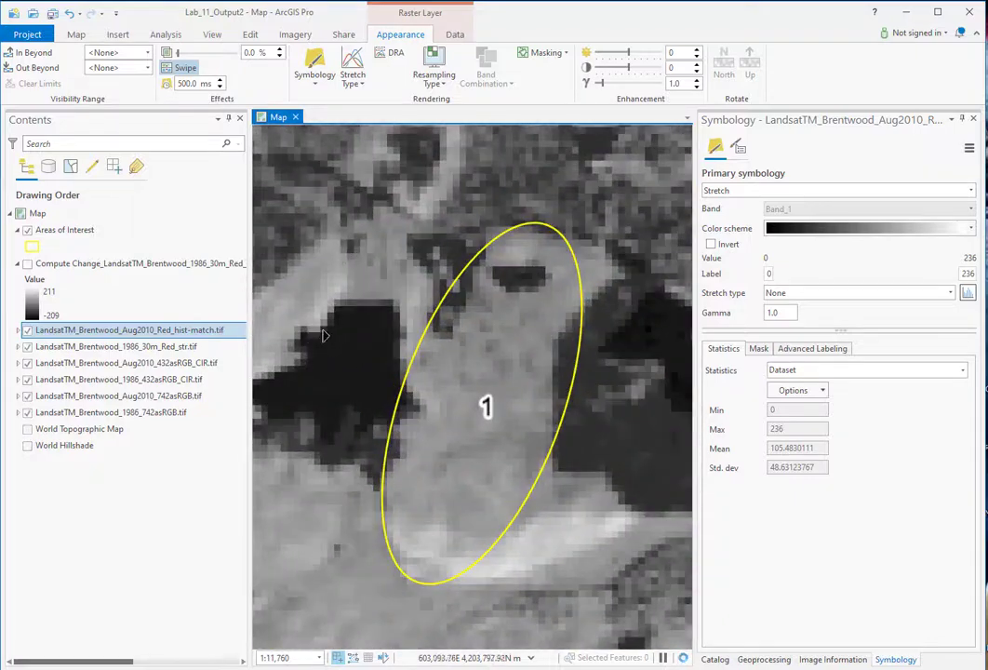
left_click_drag(367, 374, 283, 384)
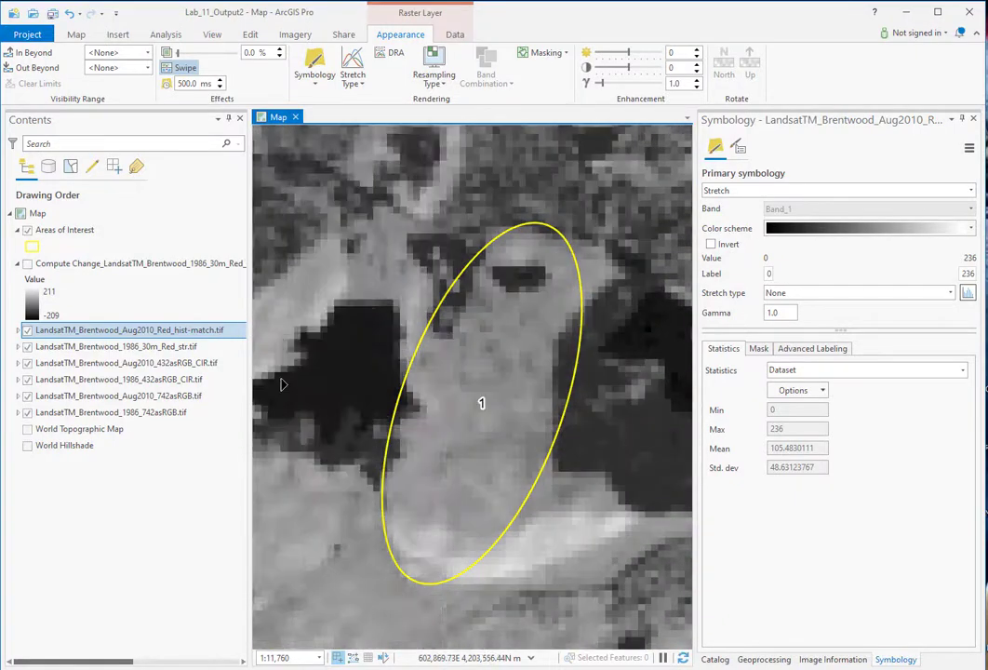
left_click_drag(370, 215, 447, 565)
scroll(448, 565, "up", 1)
Compare the 2010 and 1986 red bands with Swipe across the other areas of interest, ending inside the large area 2
scroll(541, 491, "down", 5)
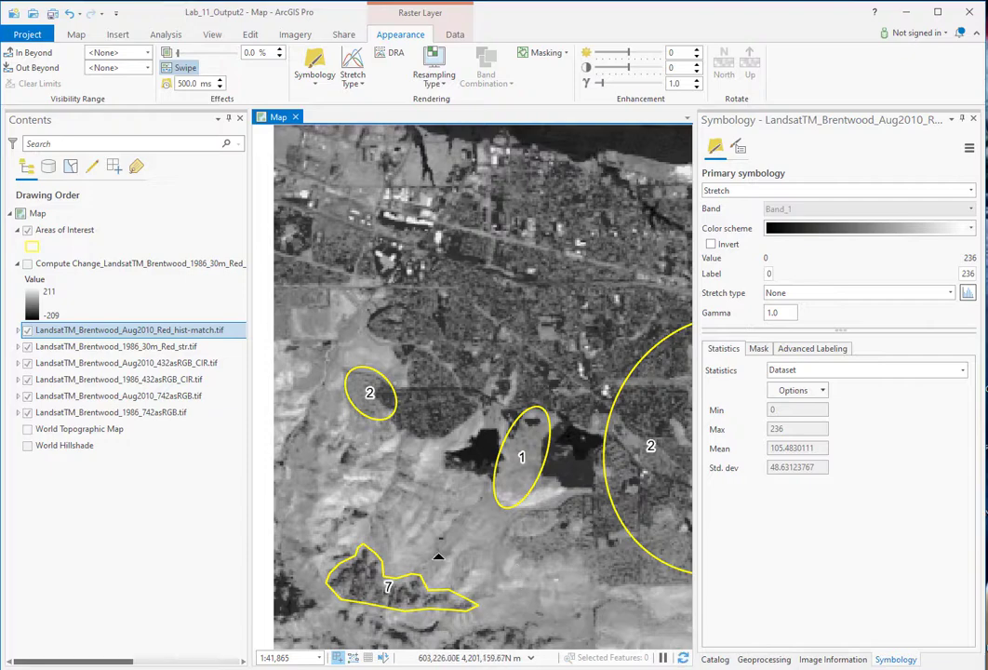
left_click_drag(382, 452, 346, 354)
left_click_drag(572, 521, 409, 446)
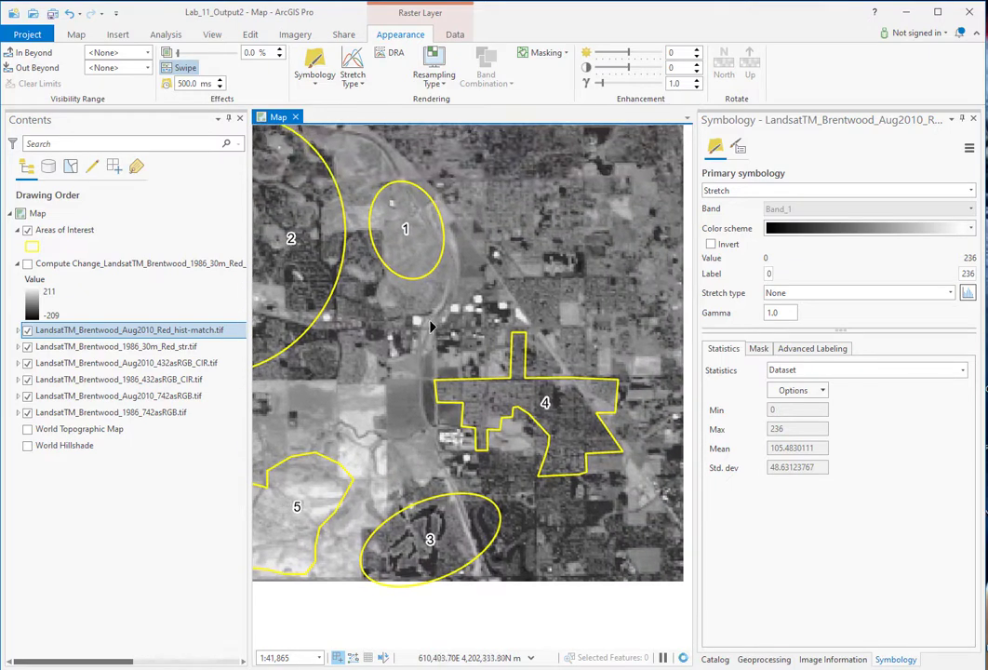
scroll(415, 330, "up", 5)
left_click_drag(406, 336, 610, 354)
left_click_drag(323, 355, 316, 445)
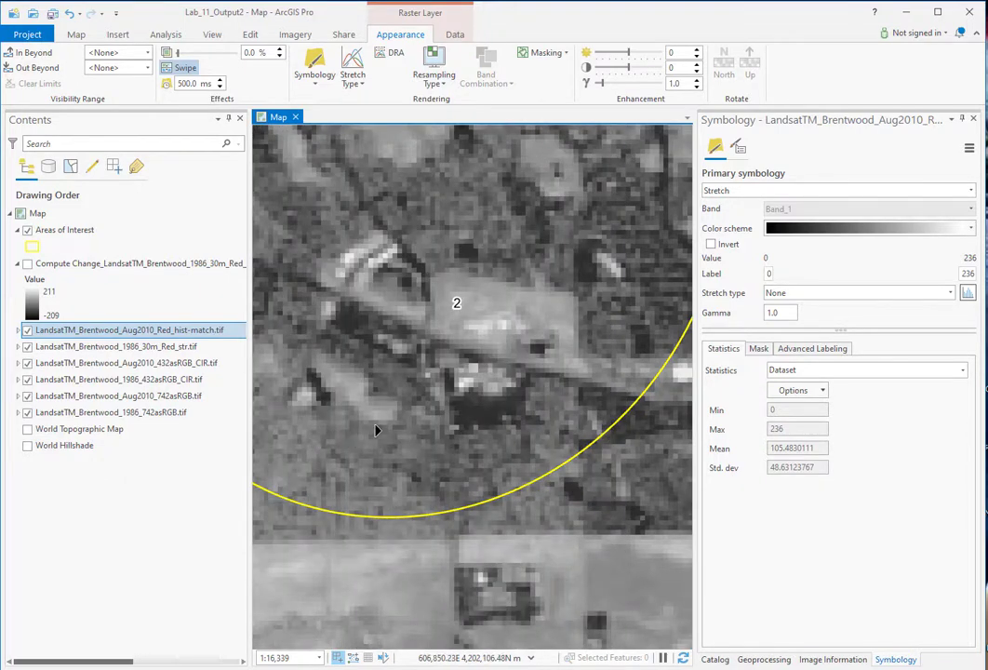
Examine the smaller area of interest 3 at the image's southern edge, swiping between the 2010 and 1986 red bands
scroll(377, 430, "down", 4)
scroll(377, 424, "down", 5)
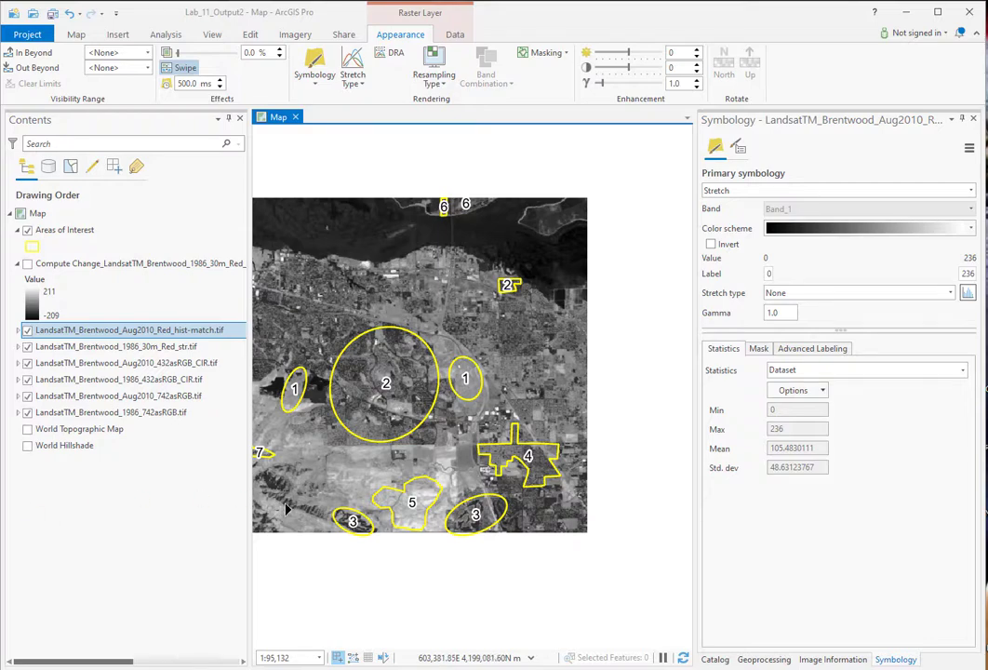
left_click_drag(344, 515, 441, 406)
scroll(443, 410, "up", 5)
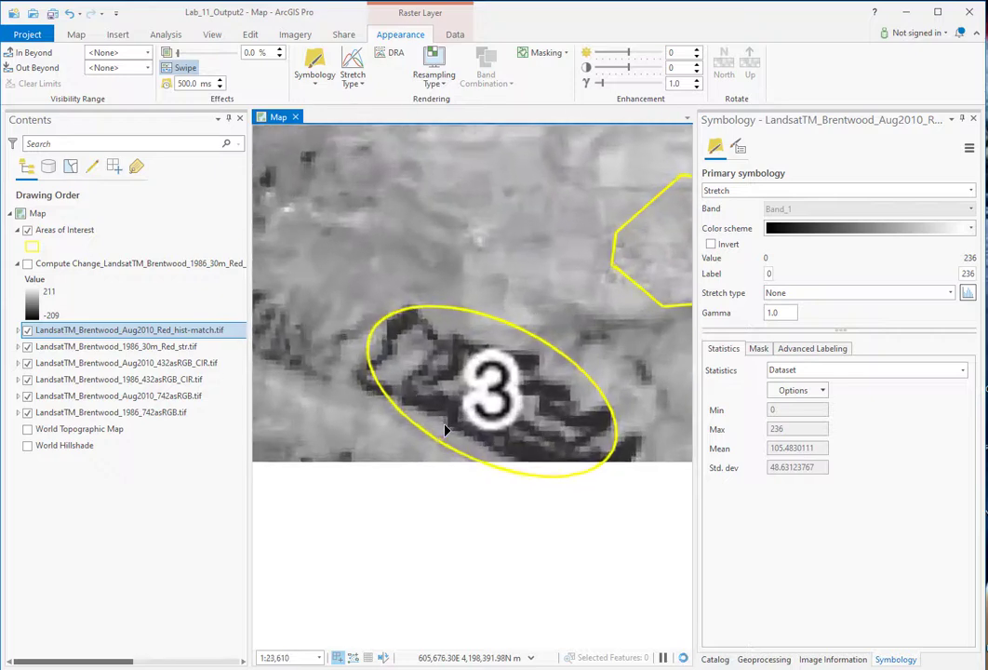
scroll(445, 430, "up", 2)
scroll(529, 341, "down", 1)
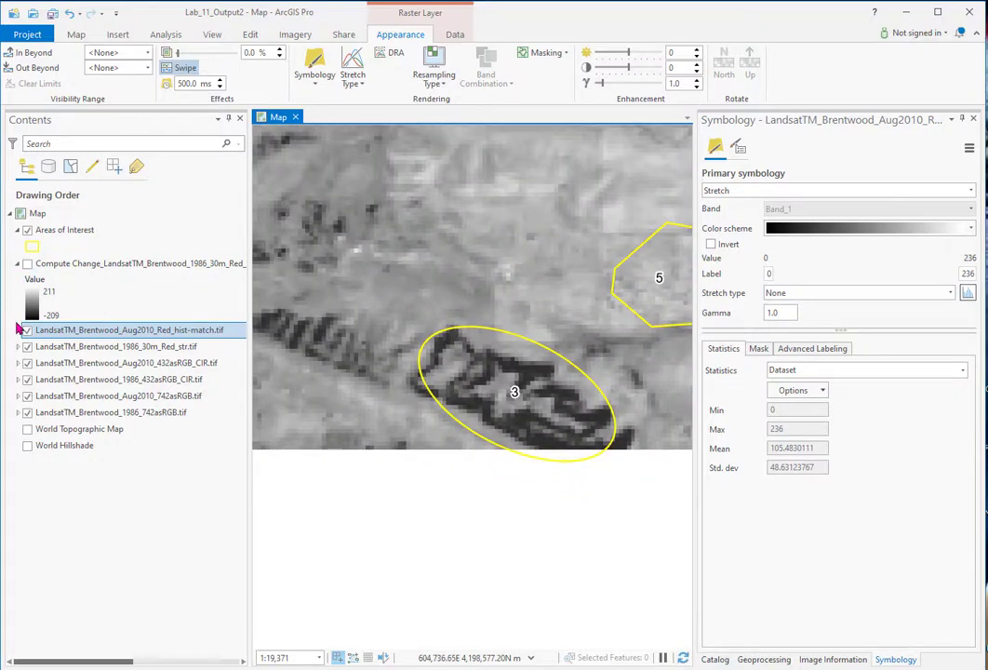
Hide both red-band layers and select LandsatTM_Brentwood_Aug2010_432asRGB_CIR.tif as the layer to swipe
left_click(27, 330)
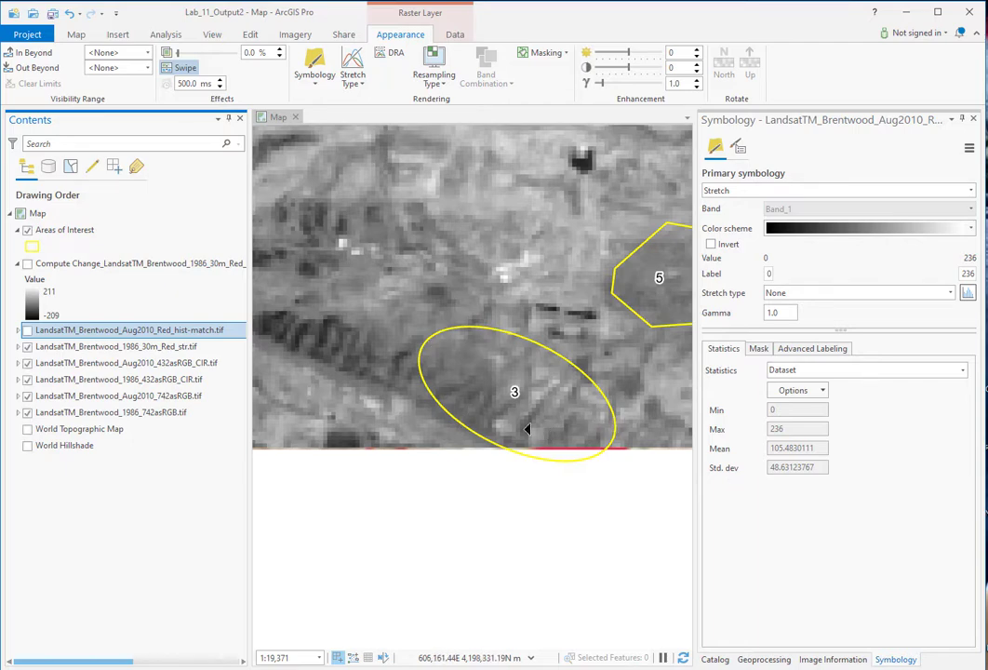
left_click(27, 346)
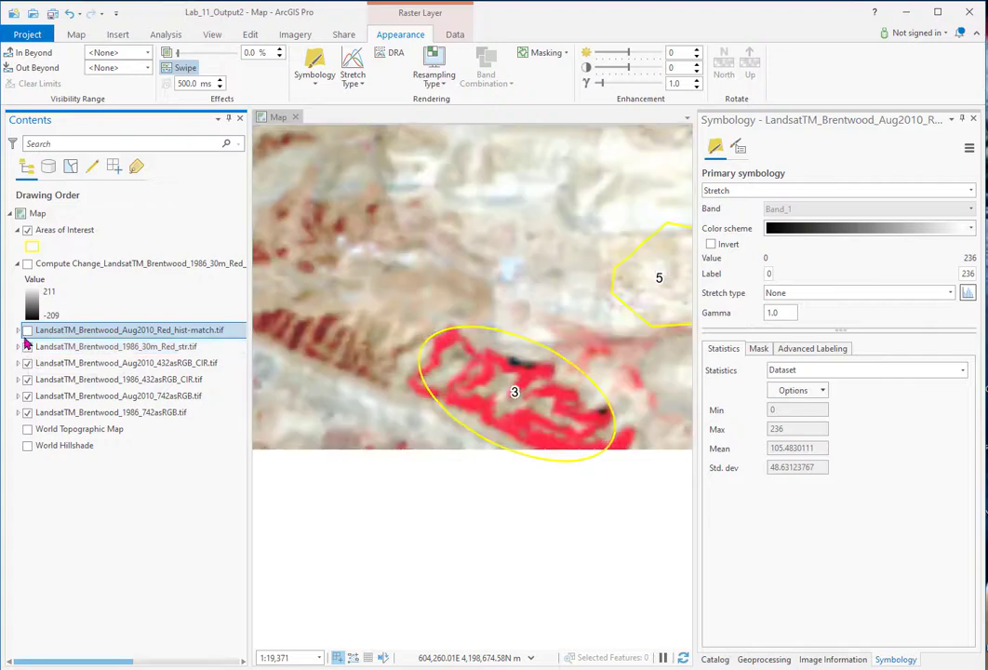
left_click(27, 363)
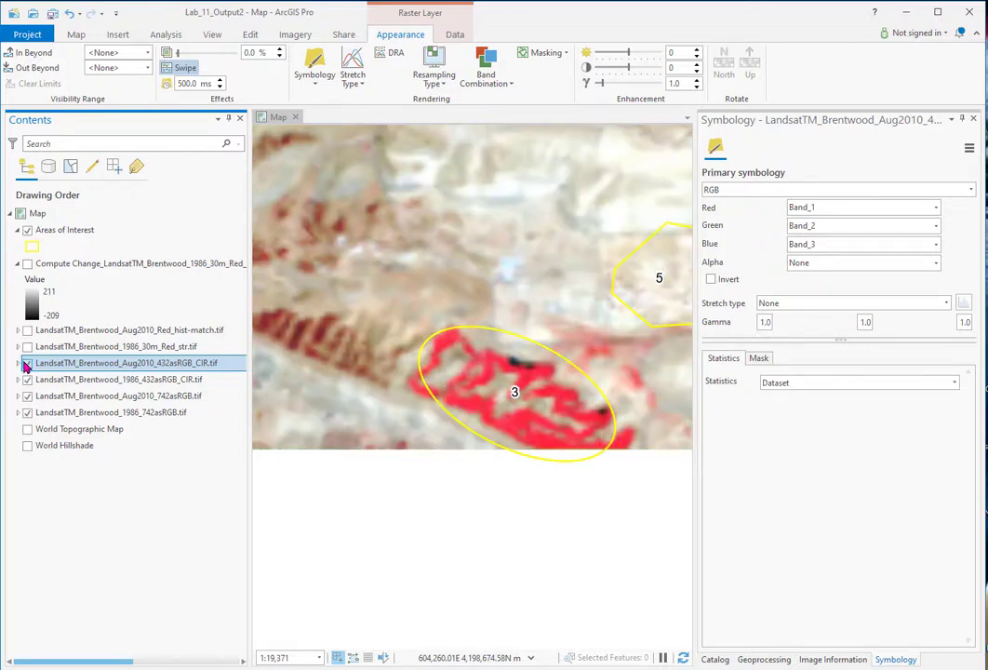
Toggle the Compute Change layer against the 2010 CIR image at area 3, leave it shown, and view the small western area 2
left_click(27, 264)
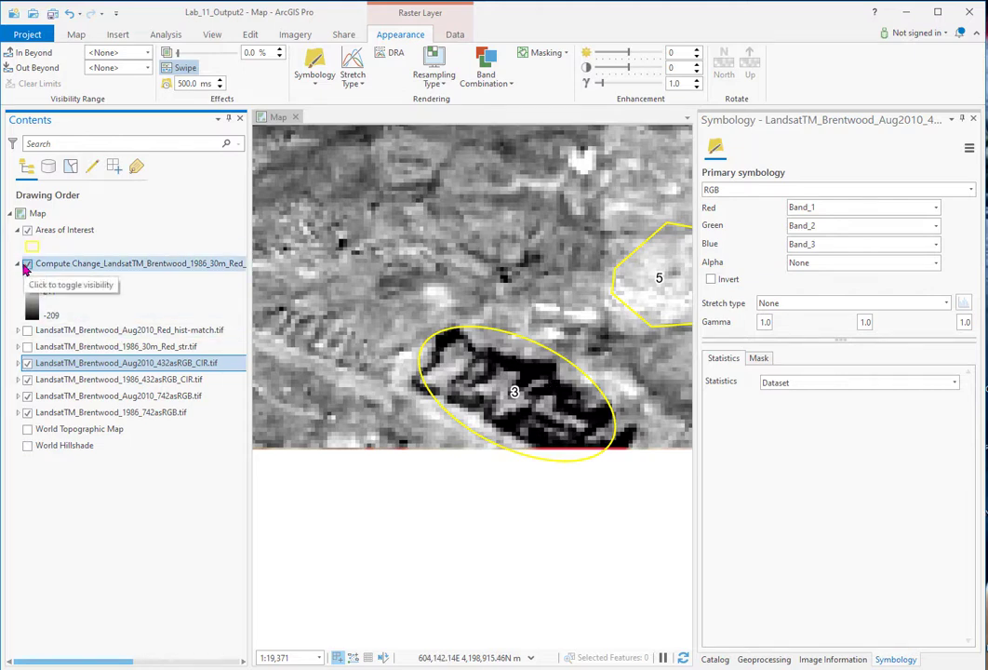
left_click(27, 264)
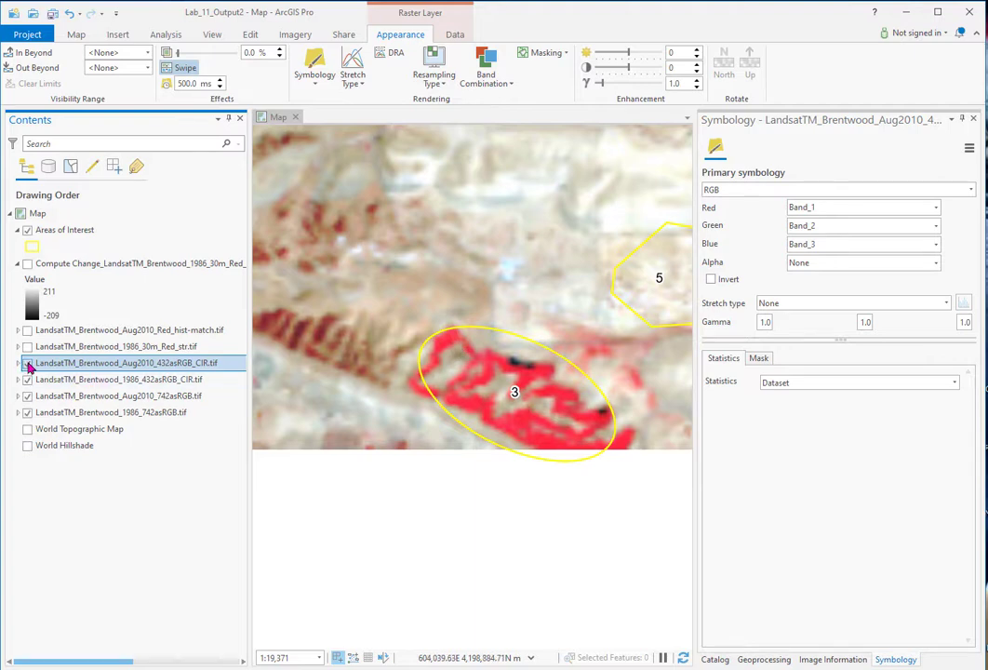
left_click(27, 264)
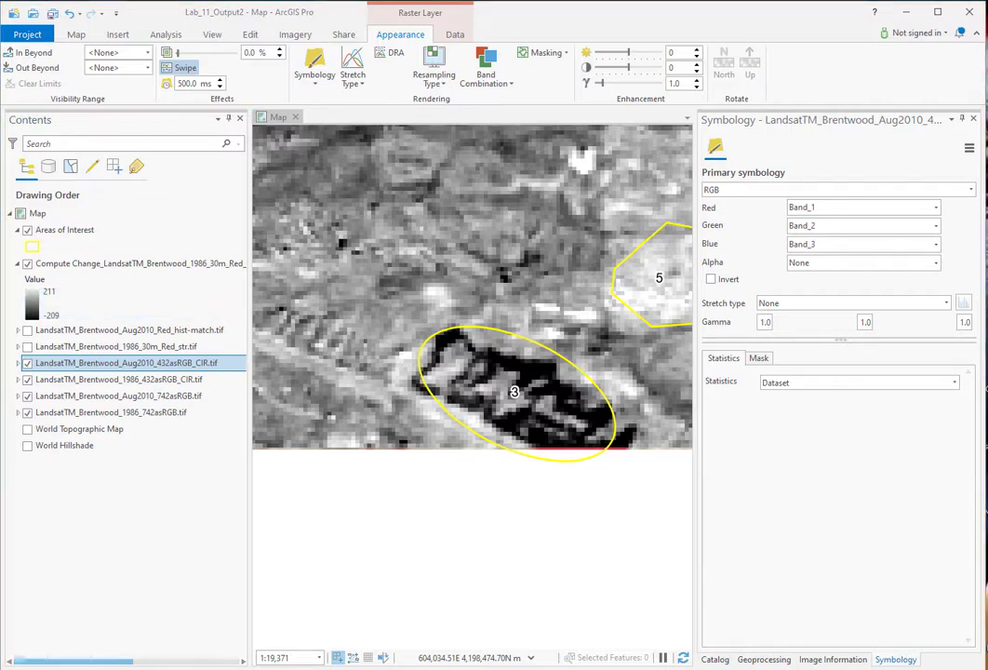
left_click(422, 388)
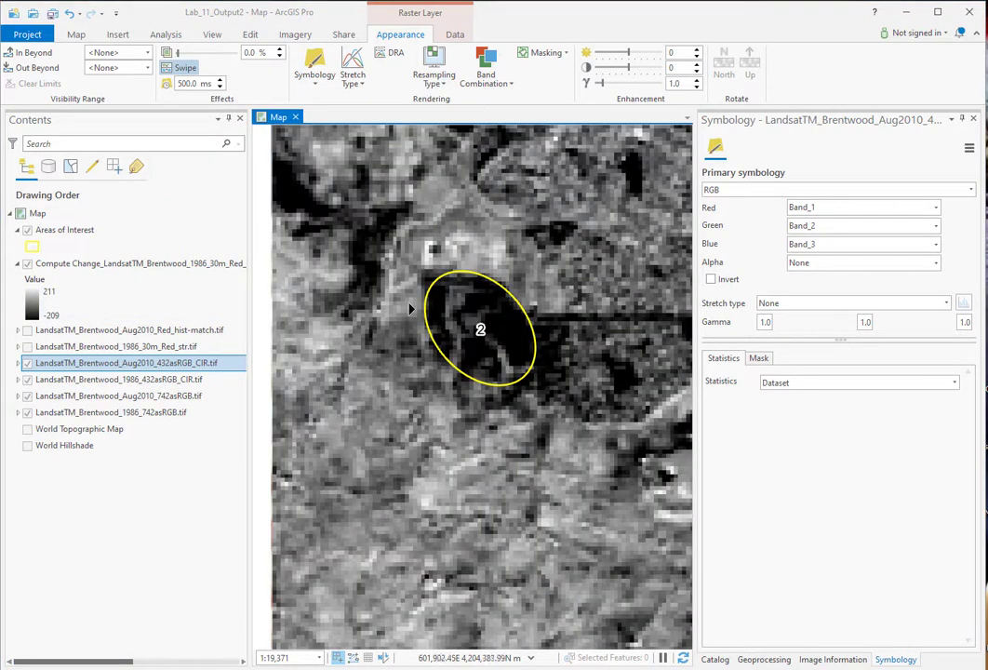
Hide the Compute Change layer and compare the 2010 and 1986 CIR images at the small western area 2
left_click(28, 266)
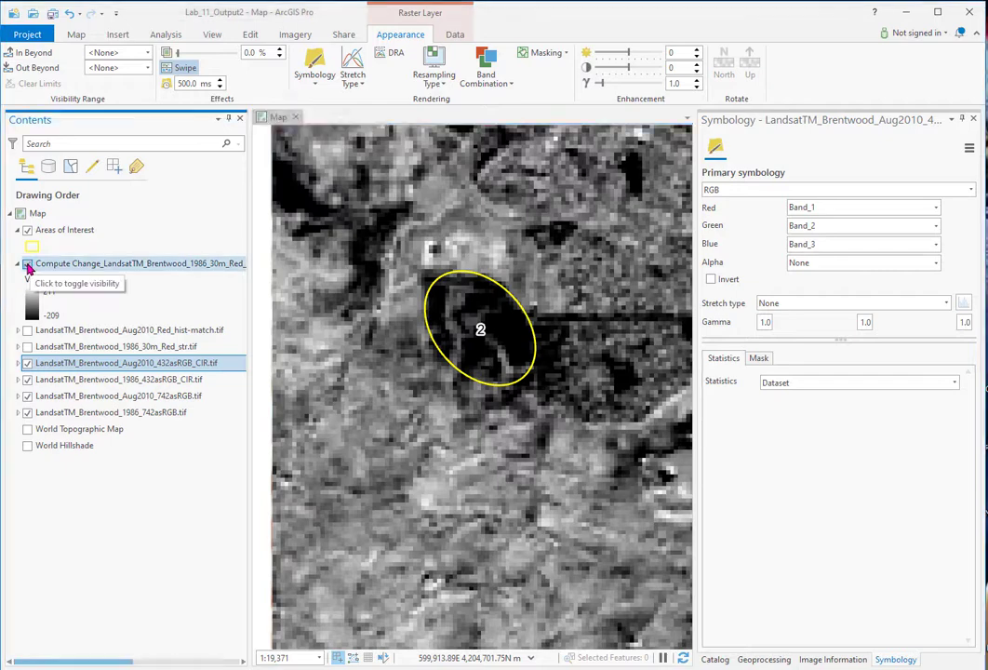
left_click(28, 265)
left_click(27, 362)
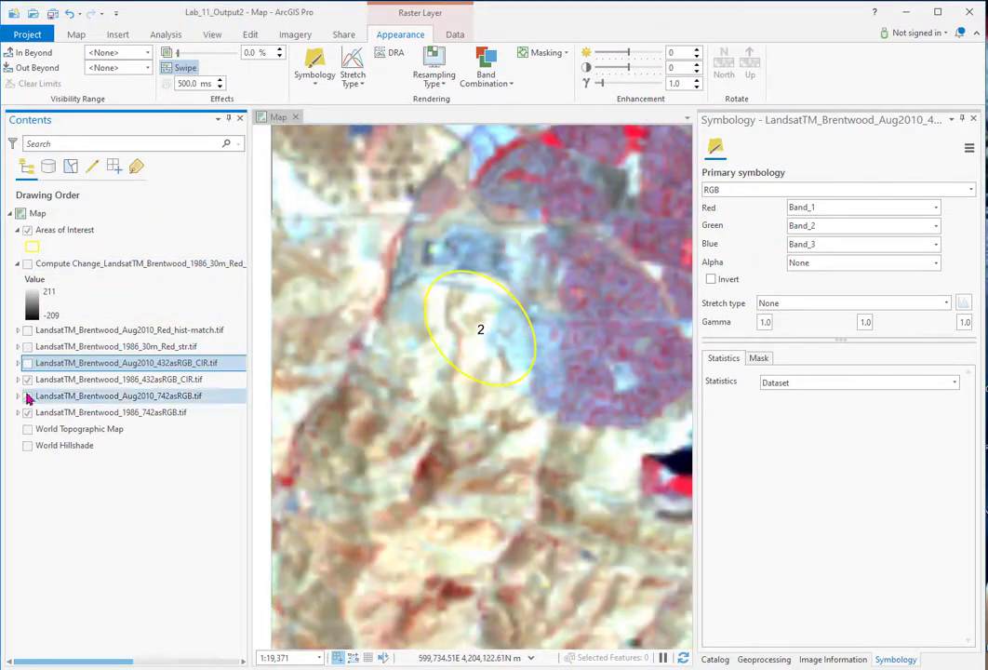
left_click(27, 363)
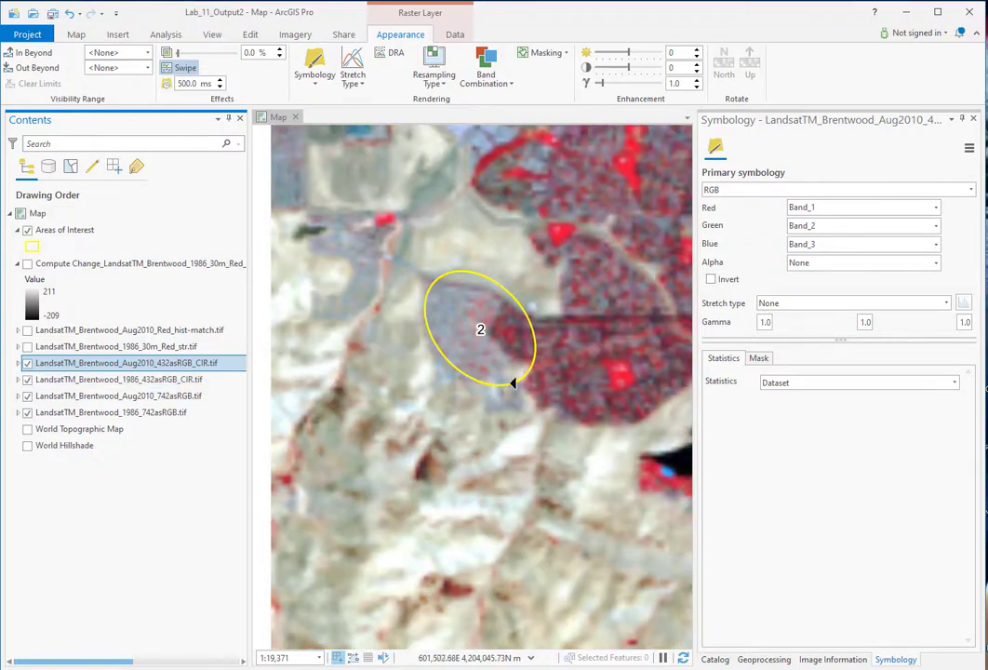
Show the 1986 and 2010 red-band layers at the small western area 2 and open Image Information to read pixel values
left_click_drag(65, 372, 27, 347)
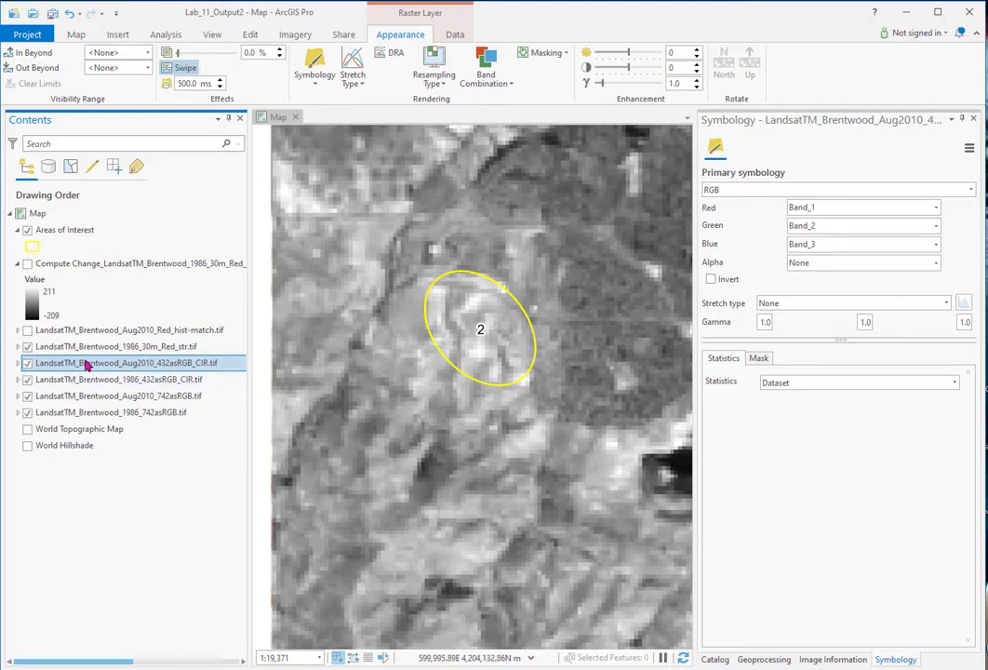
left_click(28, 332)
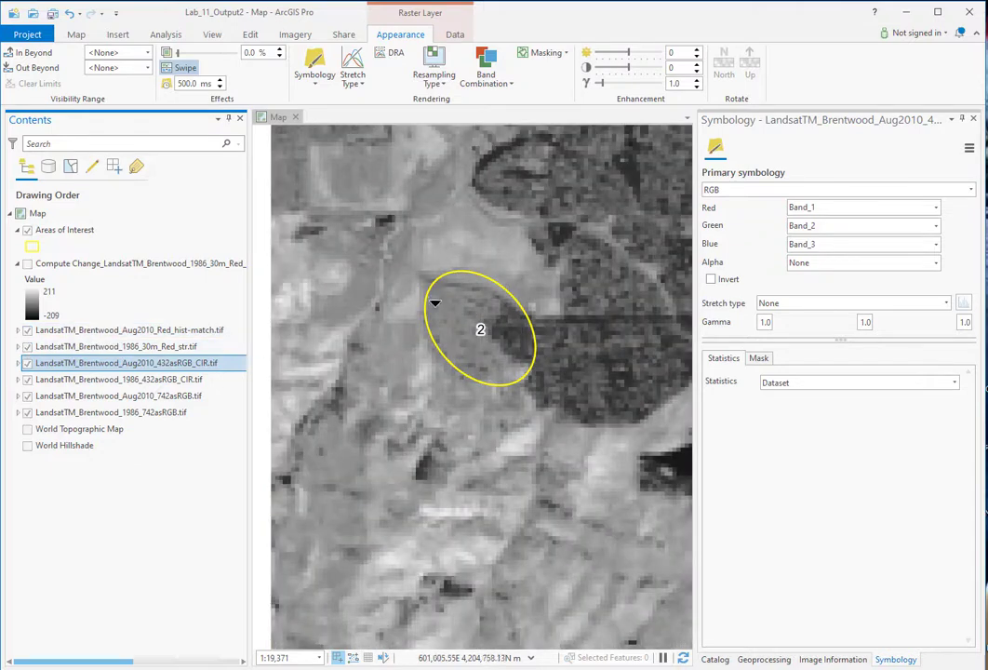
left_click(833, 660)
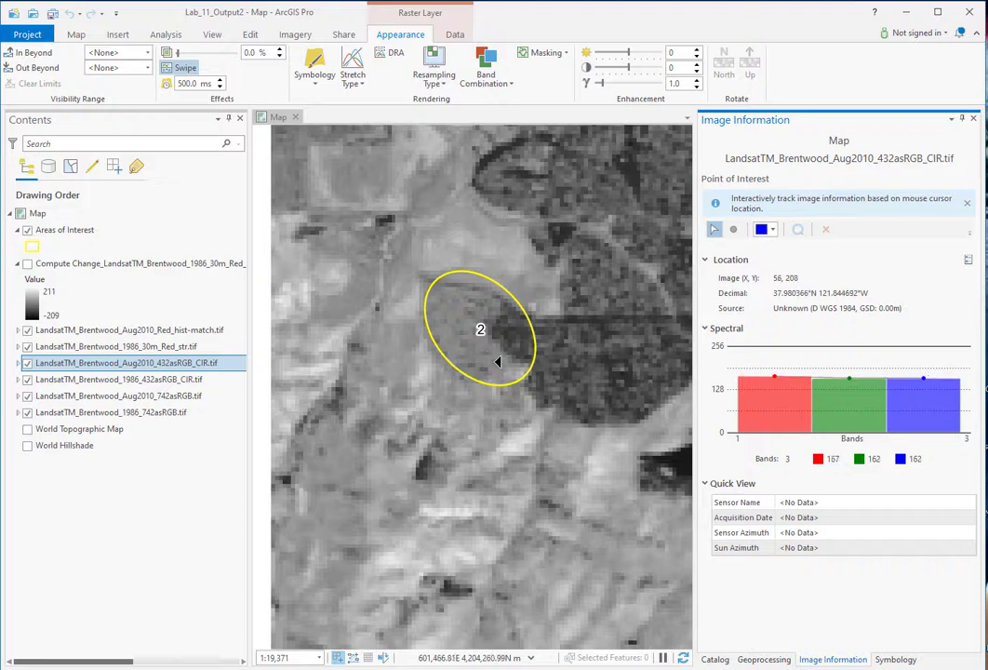
Select the Compute Change layer and compare it with the 1986 and 2010 red bands at area 4 by toggling layer visibility
left_click(121, 265)
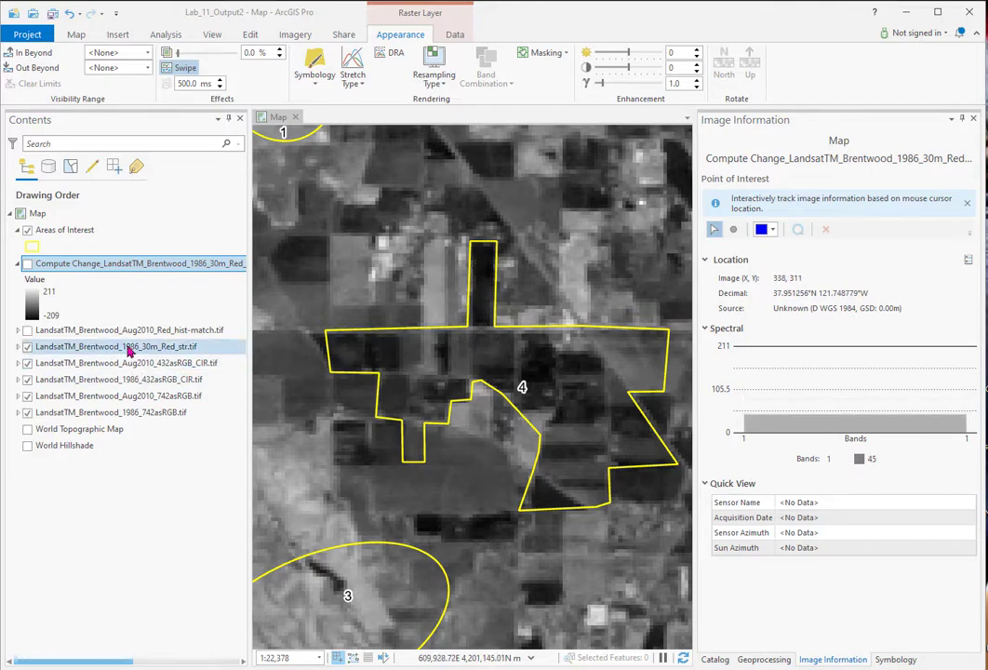
left_click(27, 332)
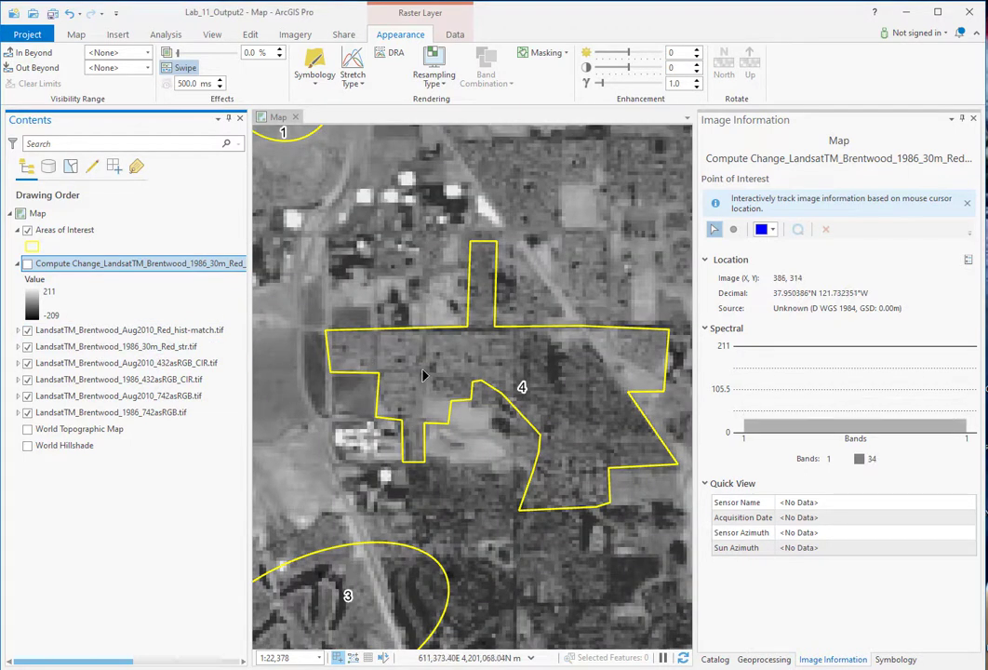
left_click(28, 264)
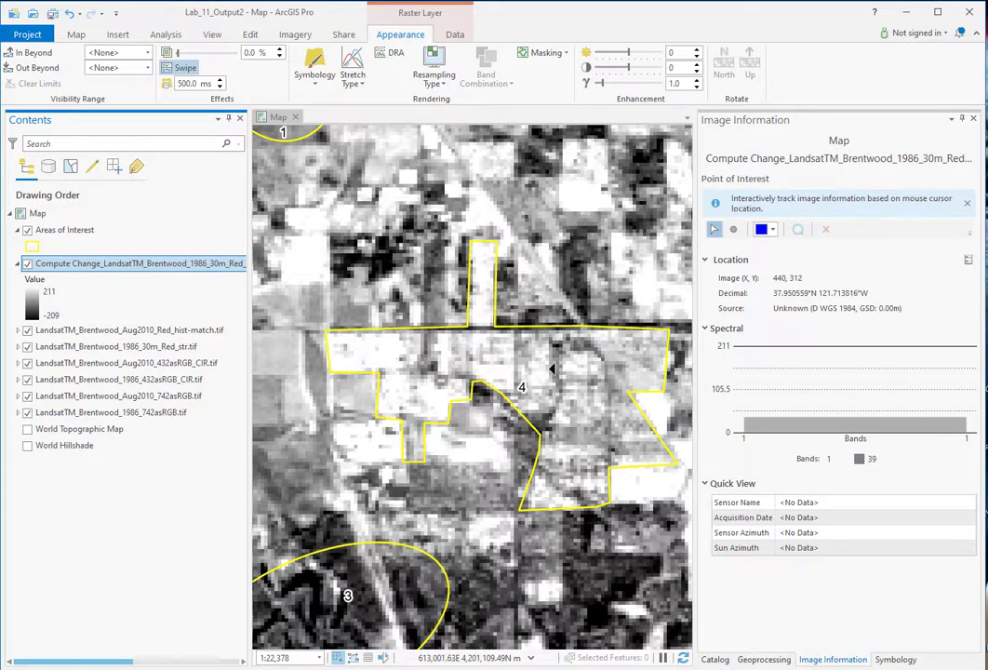
left_click(28, 265)
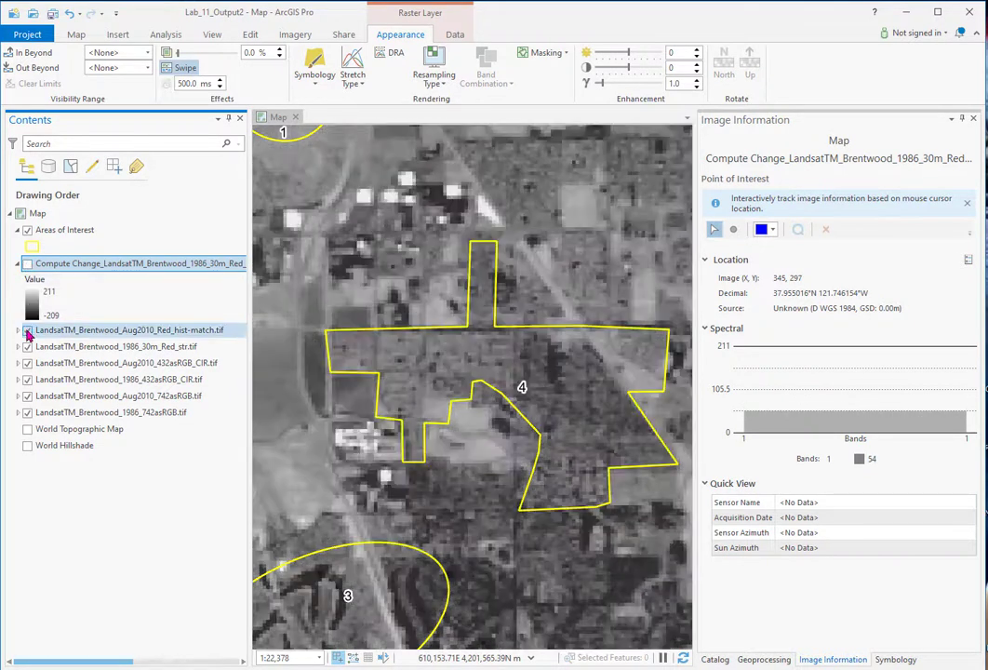
Hide both red-band layers, compare the 2010 and 1986 CIR images at area 4, and show the Compute Change layer again
left_click(28, 330)
left_click(27, 346)
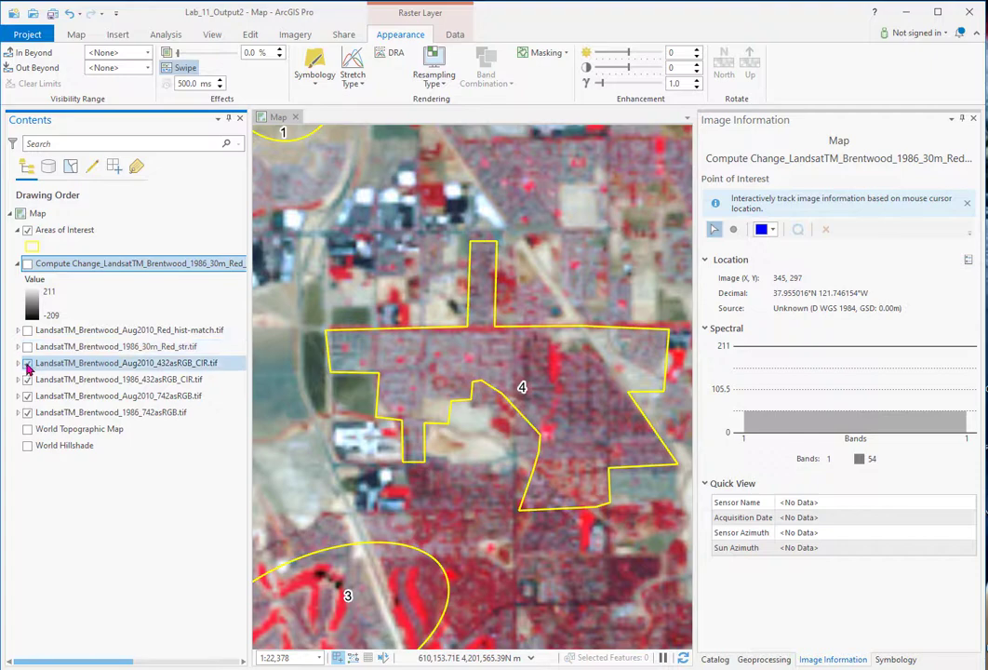
left_click(28, 363)
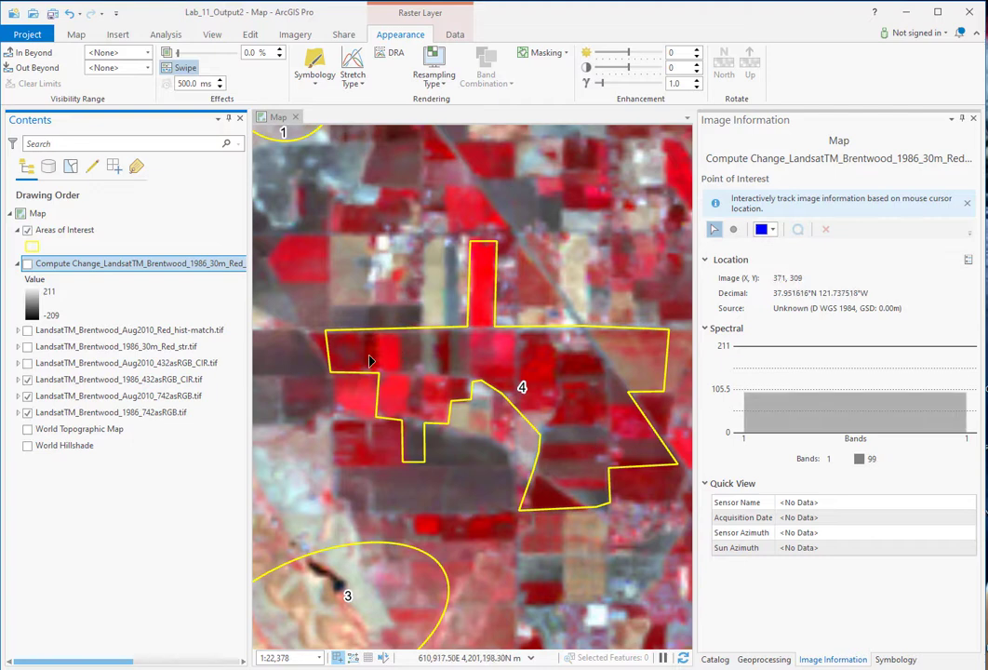
left_click(28, 364)
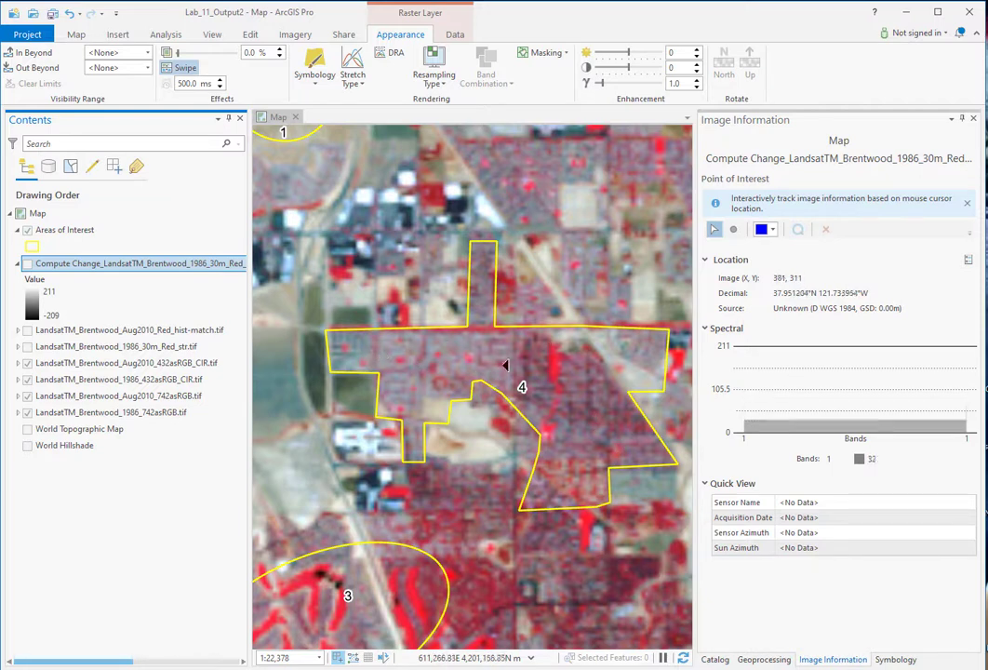
left_click(28, 265)
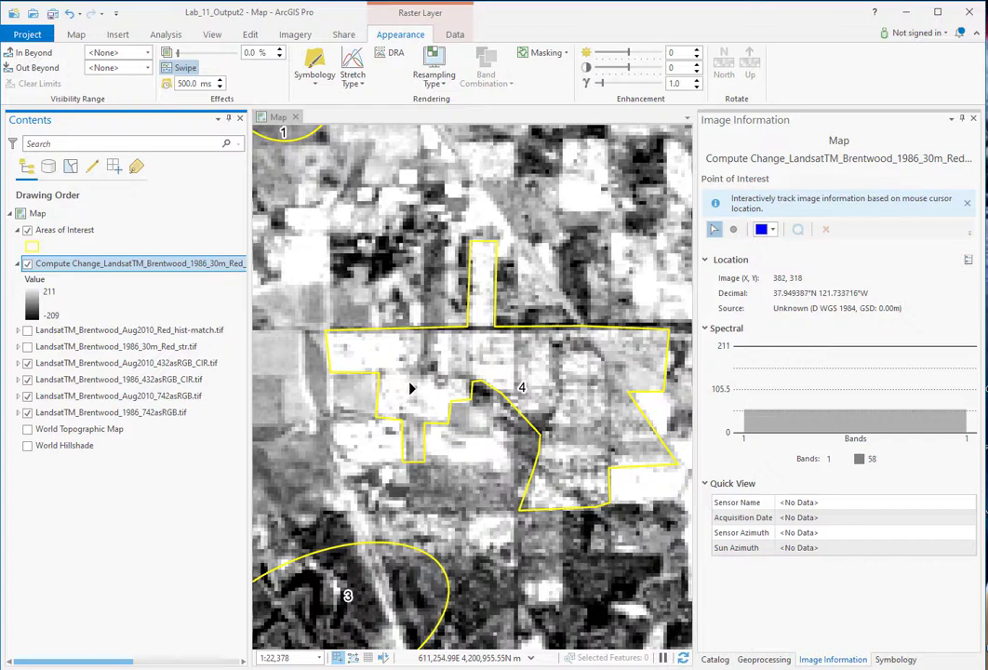
Zoom to the full extent of the Compute Change layer to view all numbered areas of interest
scroll(413, 388, "down", 3)
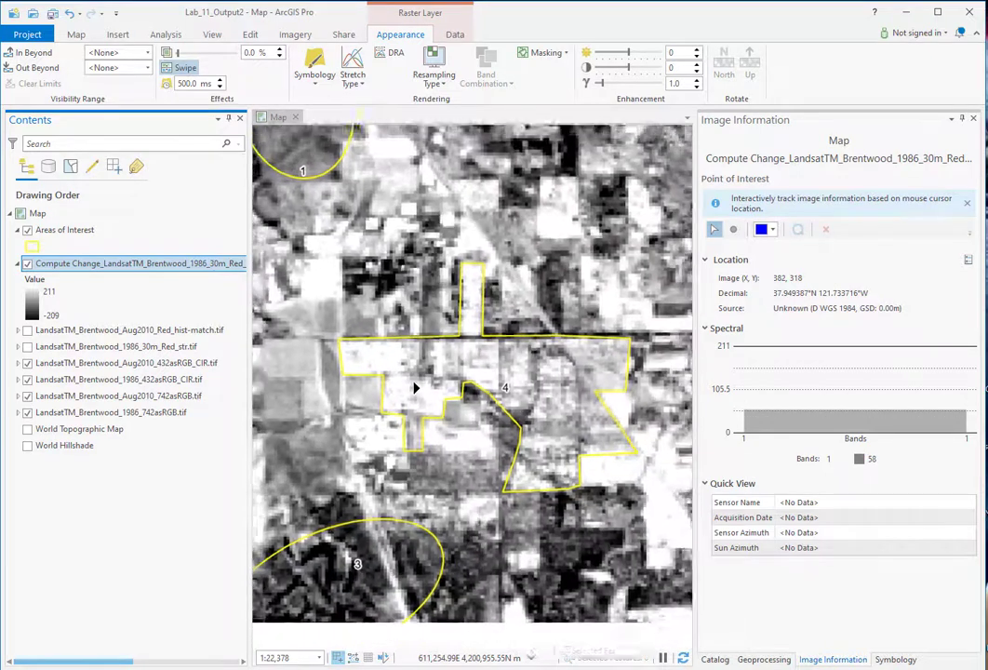
scroll(416, 388, "down", 2)
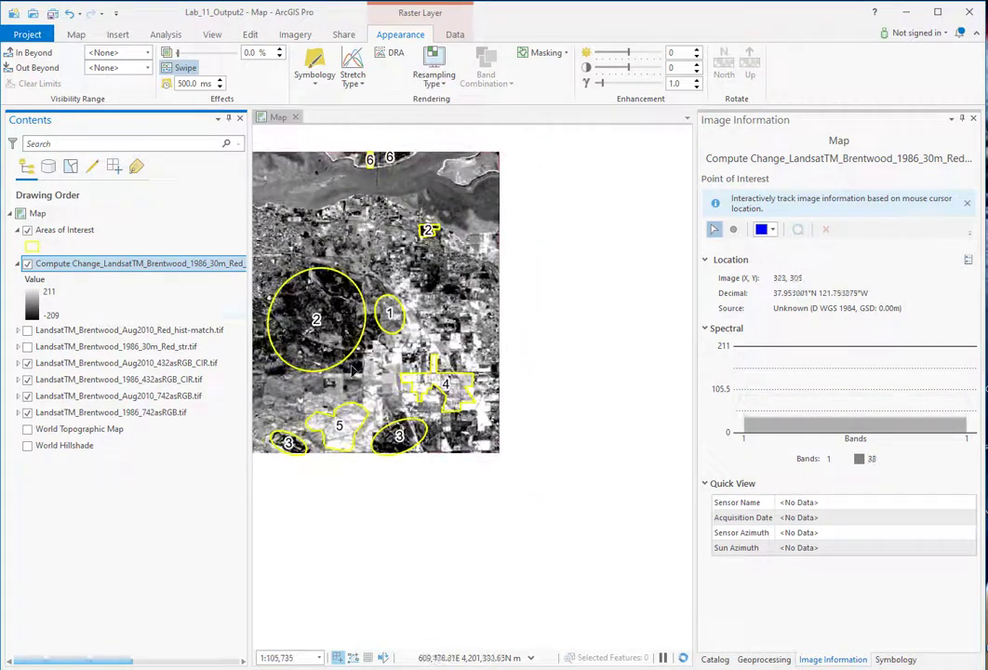
right_click(132, 264)
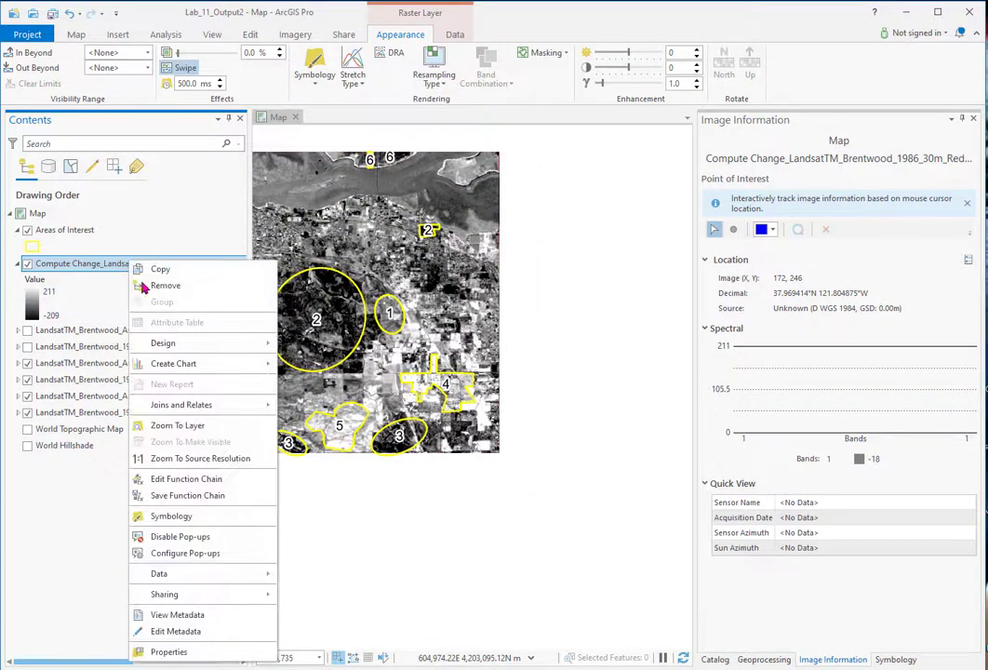
left_click(186, 426)
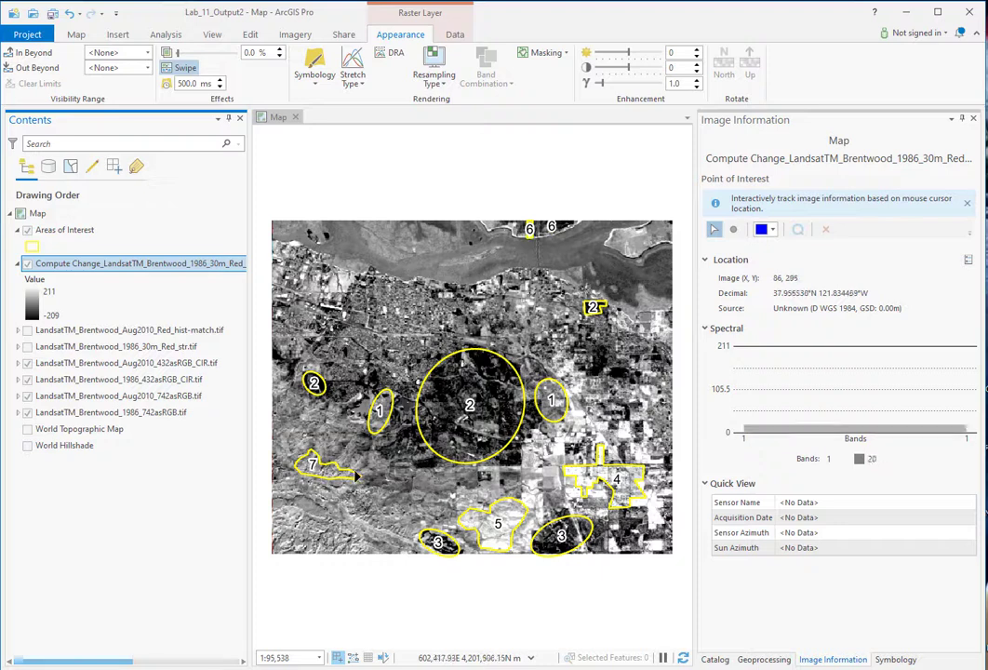